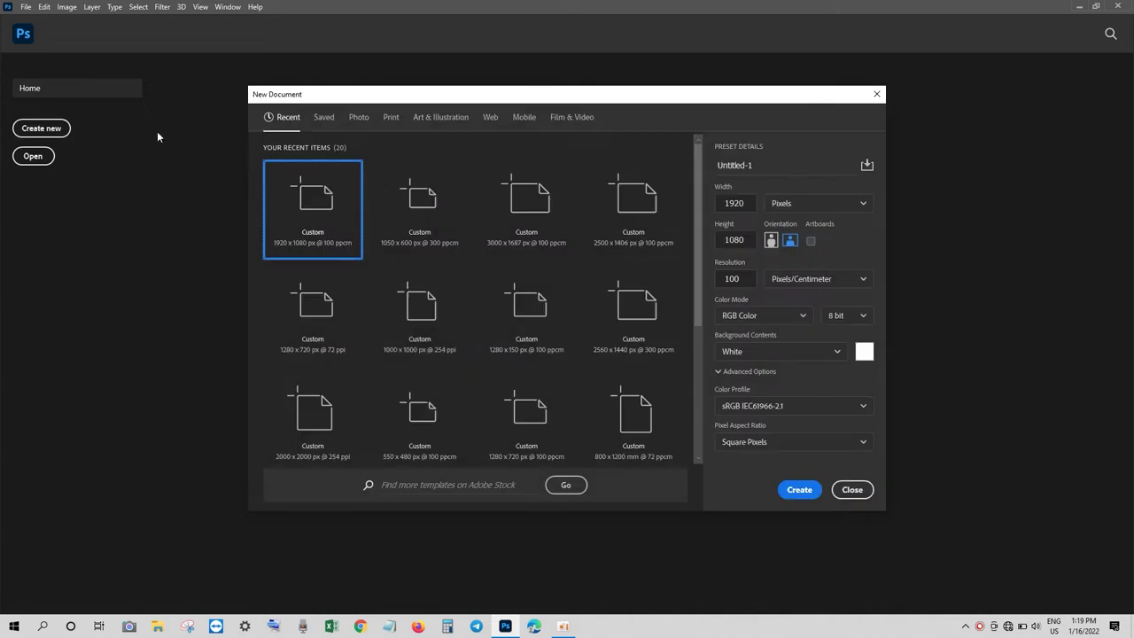
# Create a 1920 × 1080 px white-background document named 'pineapple'
pyautogui.write('pineapple')
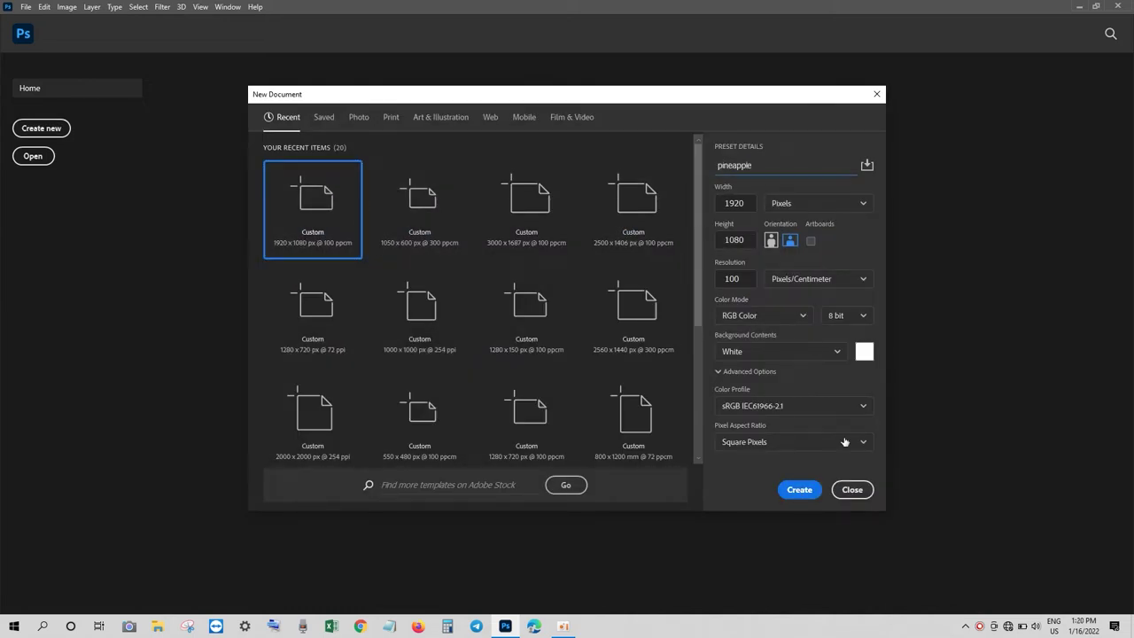
pyautogui.click(811, 490)
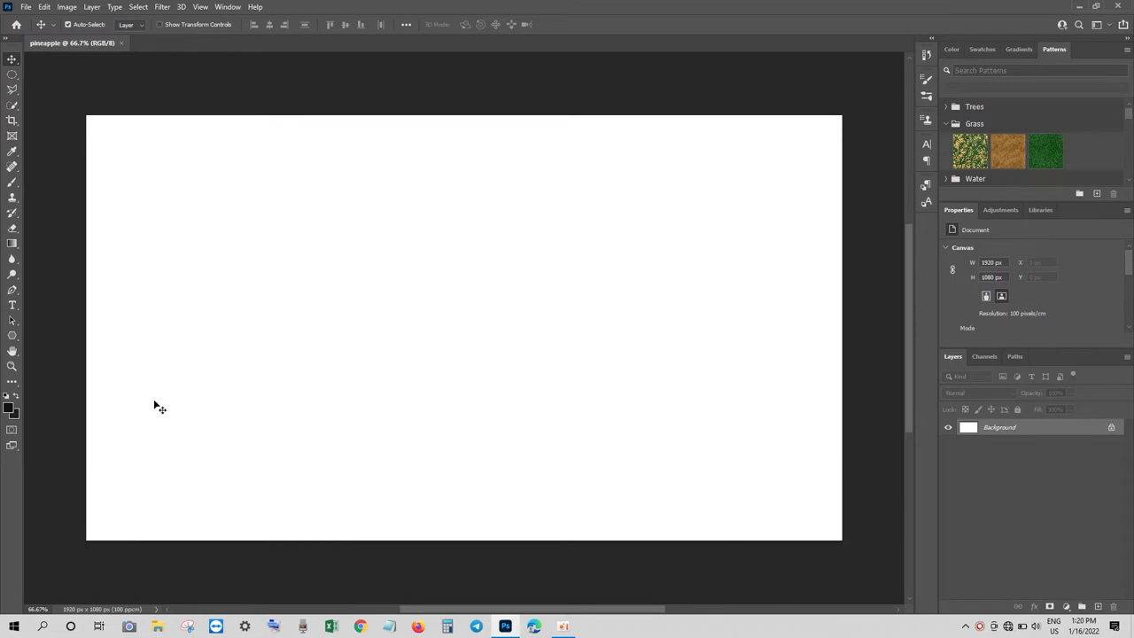
# Draw a large oval selection on the left of the canvas and add a new layer
pyautogui.press('m')
pyautogui.moveTo(192, 168)
pyautogui.mouseDown()
pyautogui.moveTo(435, 486)
pyautogui.moveTo(474, 505)
pyautogui.mouseUp()
pyautogui.click(1097, 606)
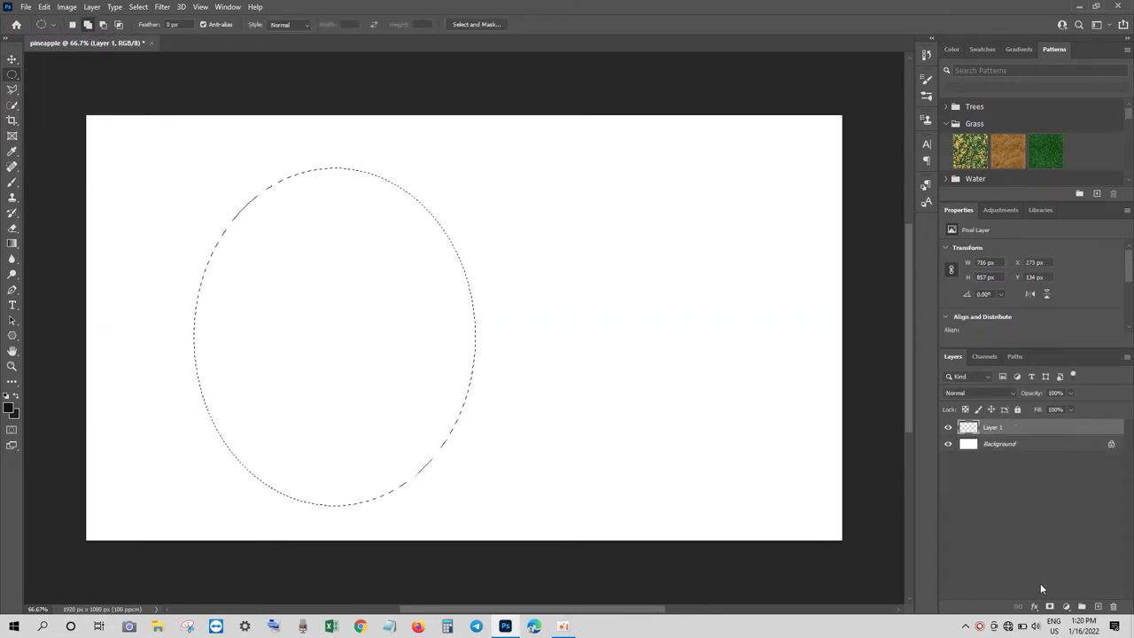
# Fill the oval with bright yellow-orange and deselect it
pyautogui.click(9, 406)
pyautogui.click(908, 376)
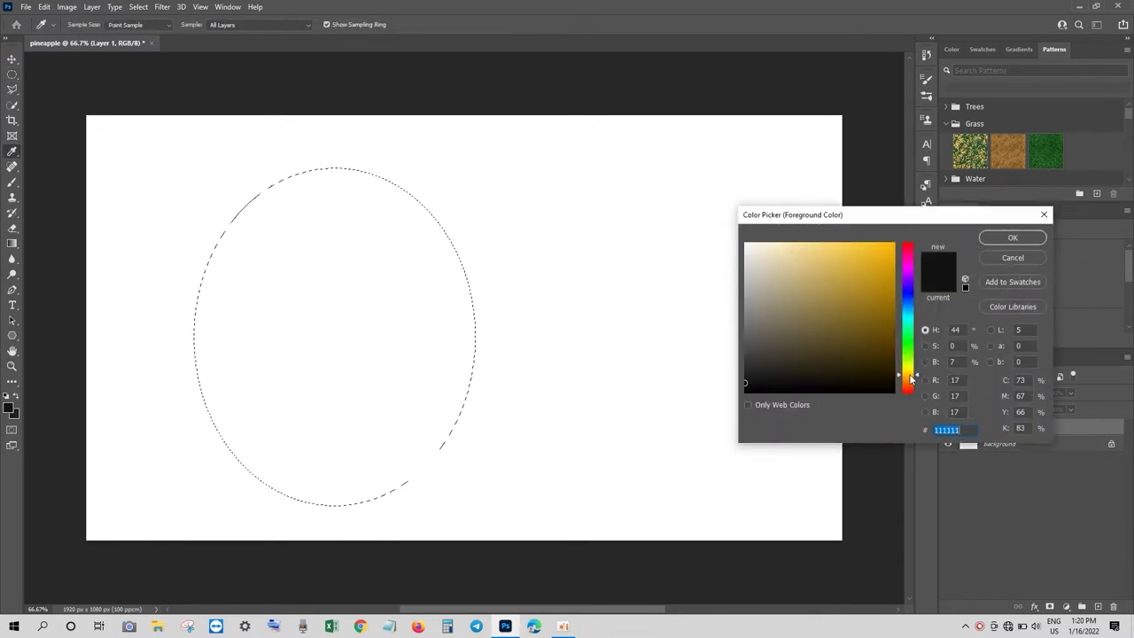
pyautogui.click(888, 248)
pyautogui.click(1013, 237)
pyautogui.hotkey('ctrl', 'BackSpace')
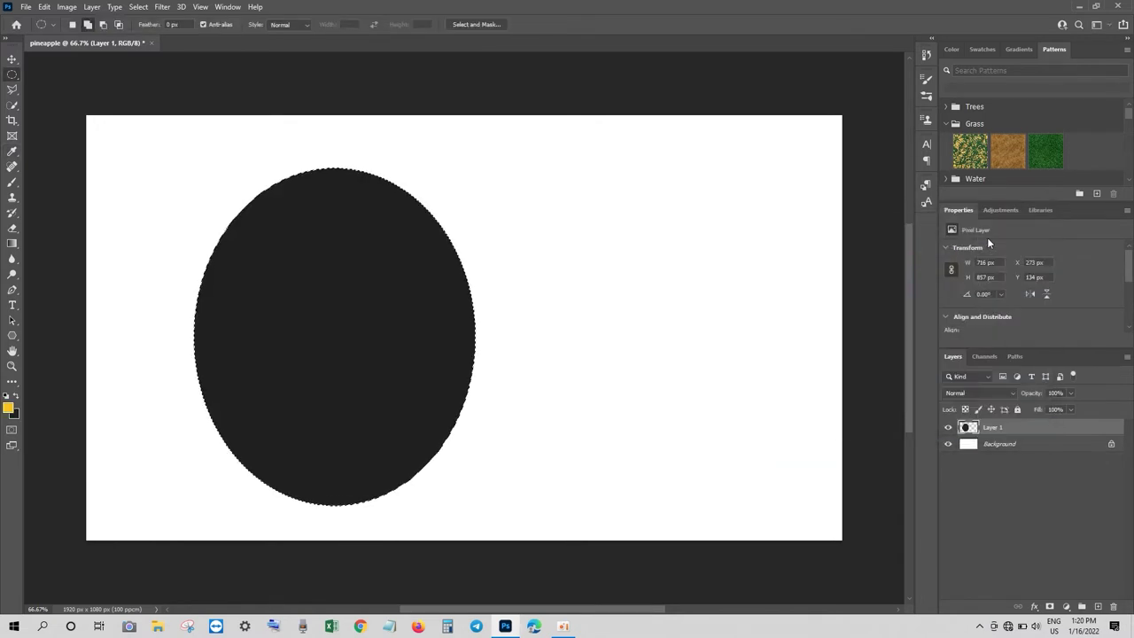
pyautogui.click(18, 397)
pyautogui.hotkey('ctrl', 'BackSpace')
pyautogui.hotkey('ctrl', 'd')
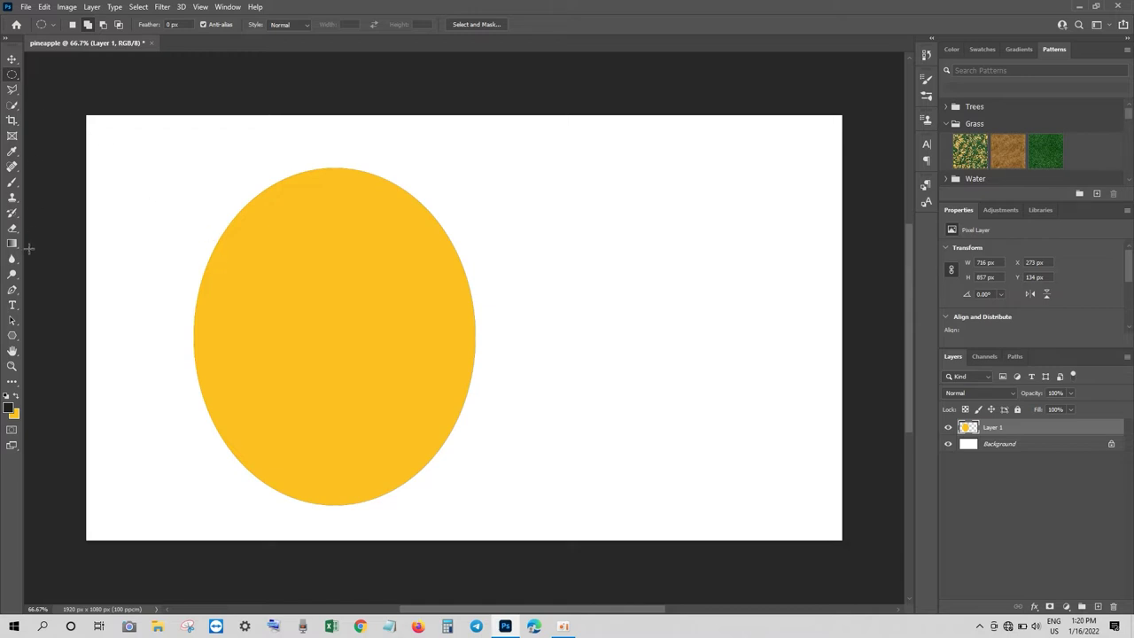
pyautogui.rightClick(12, 74)
pyautogui.click(62, 75)
# Select a thin horizontal band across the oval's top and add a new layer
pyautogui.moveTo(311, 196); pyautogui.dragTo(465, 180)
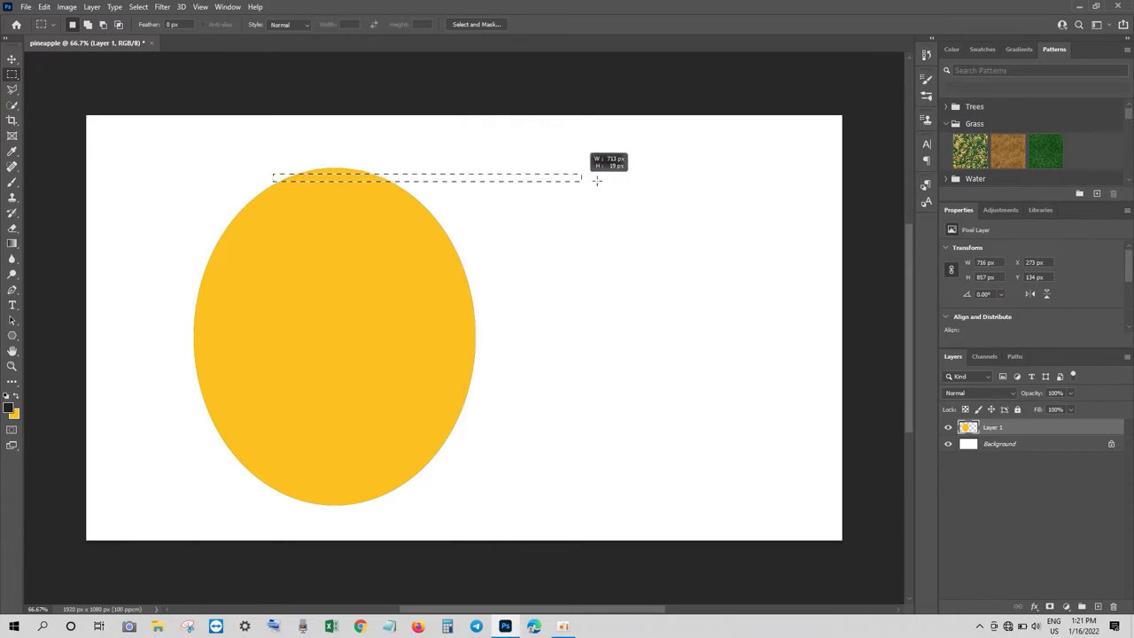
pyautogui.moveTo(464, 180); pyautogui.dragTo(599, 177)
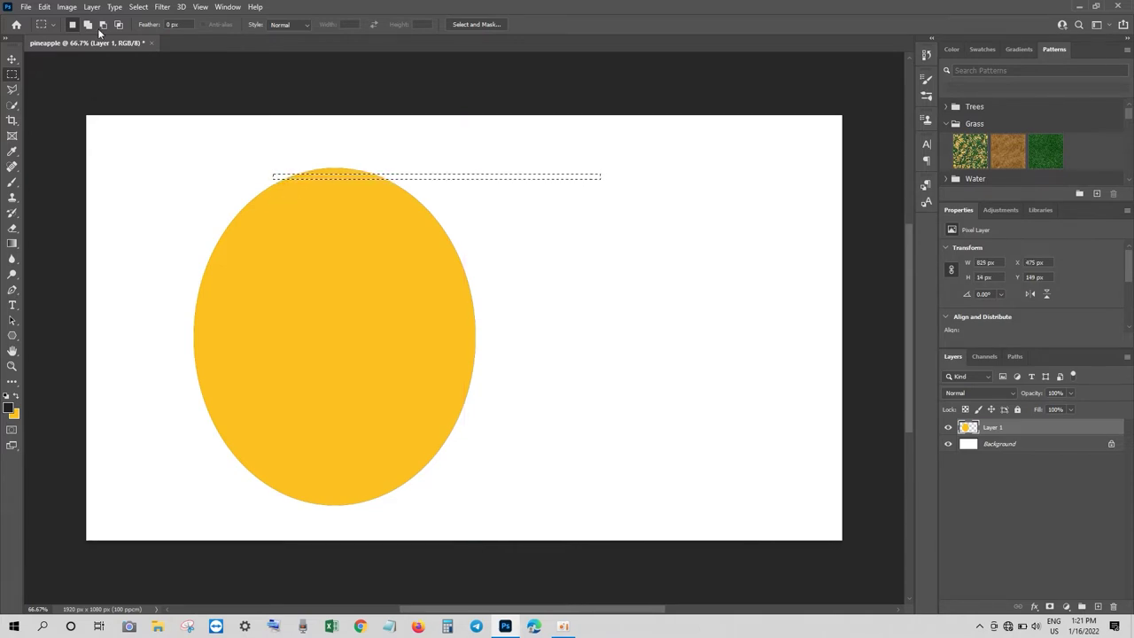
pyautogui.moveTo(275, 210); pyautogui.dragTo(389, 215)
pyautogui.click(1097, 607)
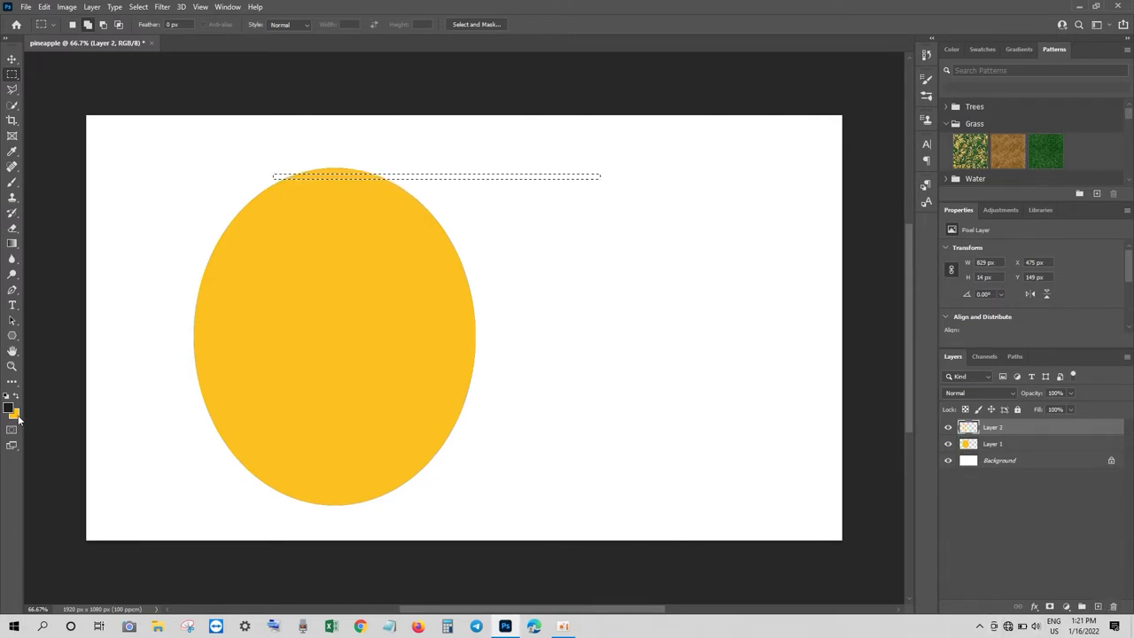
# Fill the band with orange (fb9721) and deselect it
pyautogui.click(16, 415)
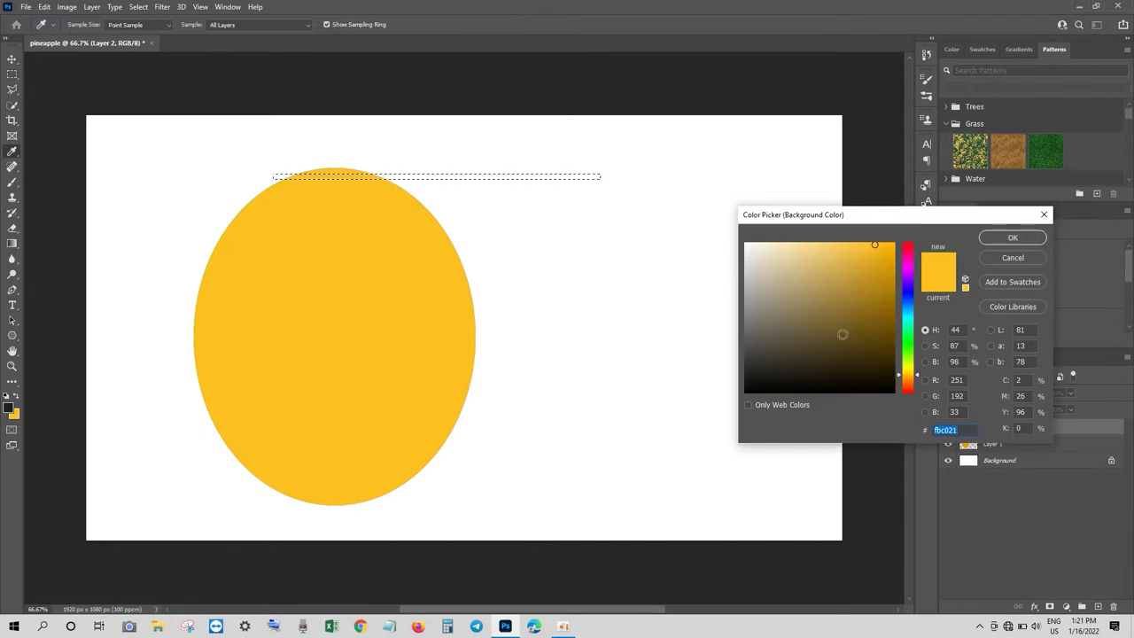
pyautogui.click(907, 383)
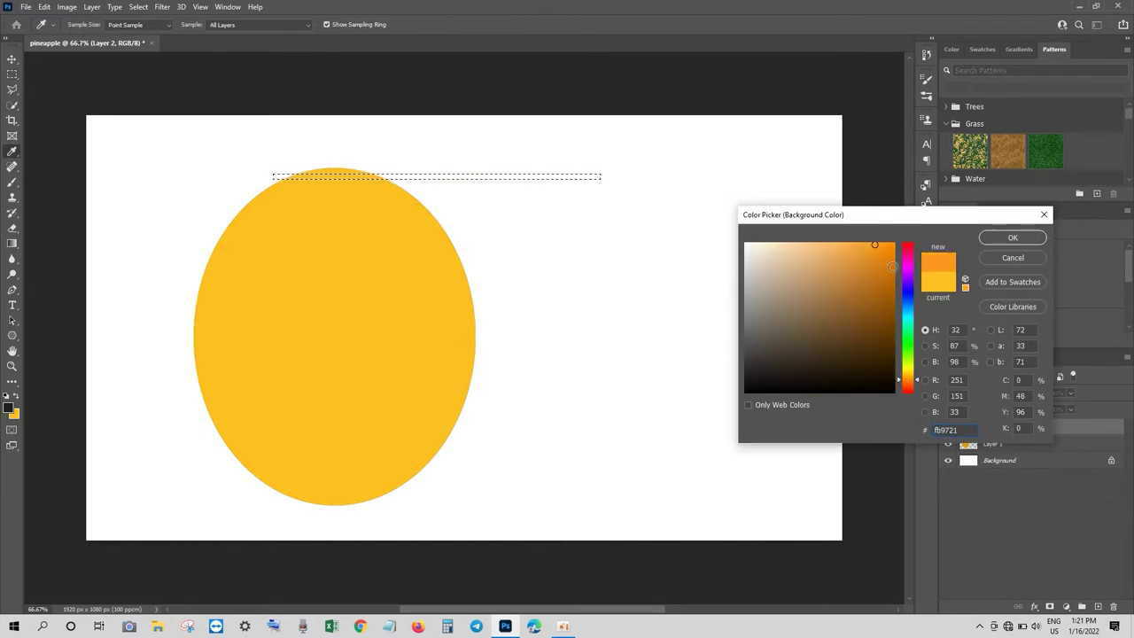
pyautogui.click(1013, 237)
pyautogui.hotkey('ctrl', 'BackSpace')
pyautogui.hotkey('ctrl', 'd')
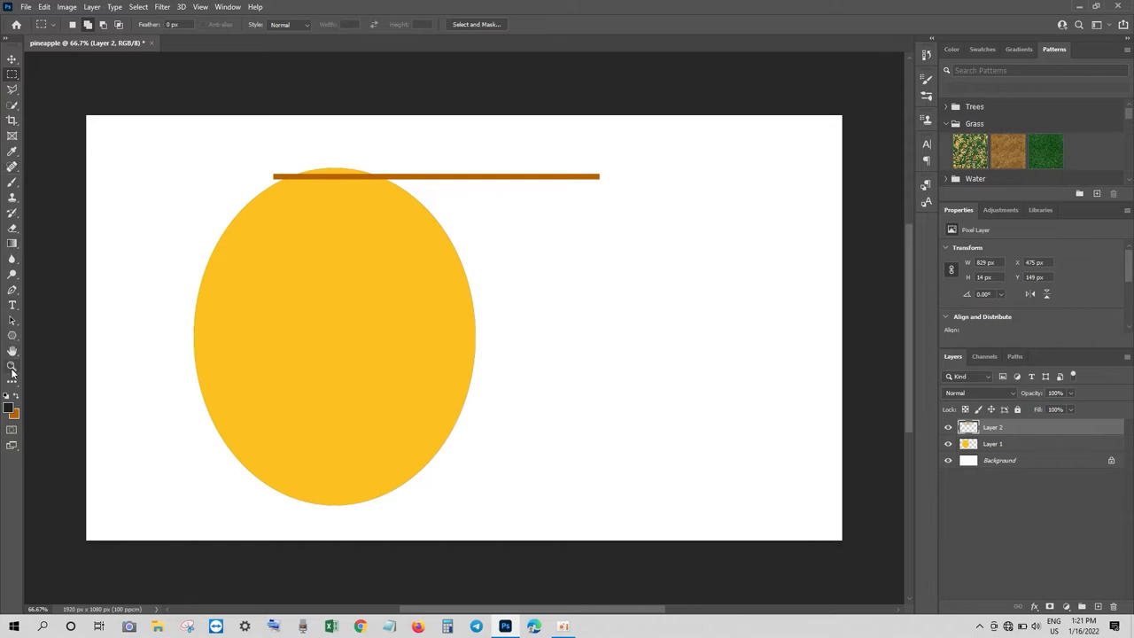
pyautogui.click(13, 293)
pyautogui.click(497, 314)
# Draw a curved four-pointed star path right of the oval and fill it orange on Layer 3
pyautogui.moveTo(523, 293); pyautogui.dragTo(524, 271)
pyautogui.moveTo(552, 313); pyautogui.dragTo(586, 315)
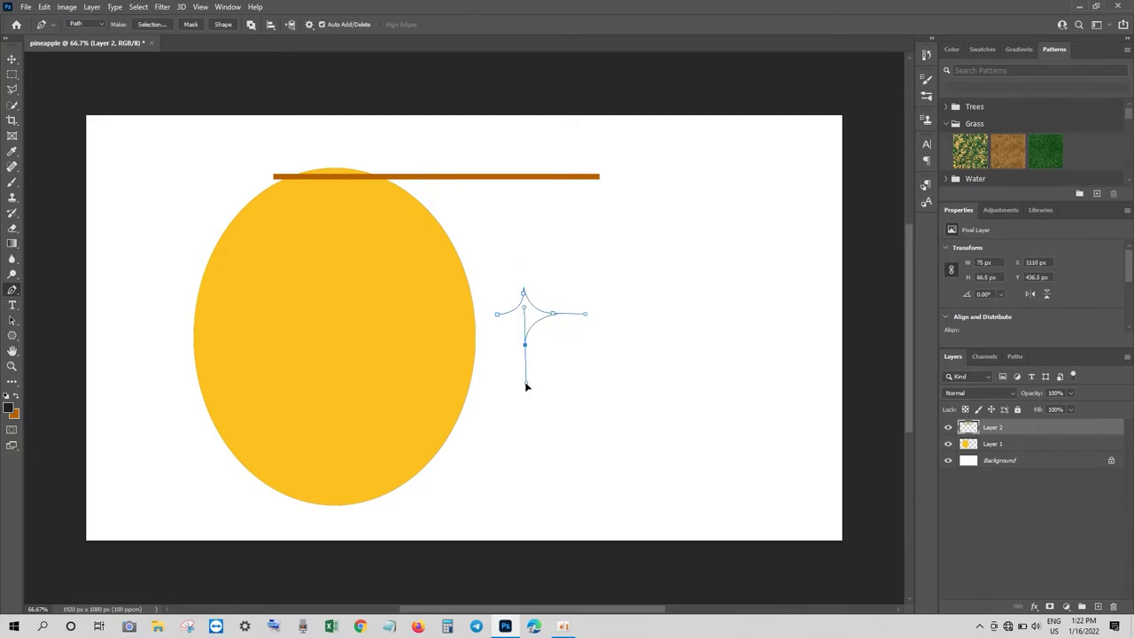
pyautogui.moveTo(497, 313)
pyautogui.mouseDown()
pyautogui.moveTo(461, 306)
pyautogui.moveTo(449, 320)
pyautogui.mouseUp()
pyautogui.moveTo(449, 317); pyautogui.dragTo(449, 314)
pyautogui.hotkey('ctrl', 'Return')
pyautogui.click(1097, 606)
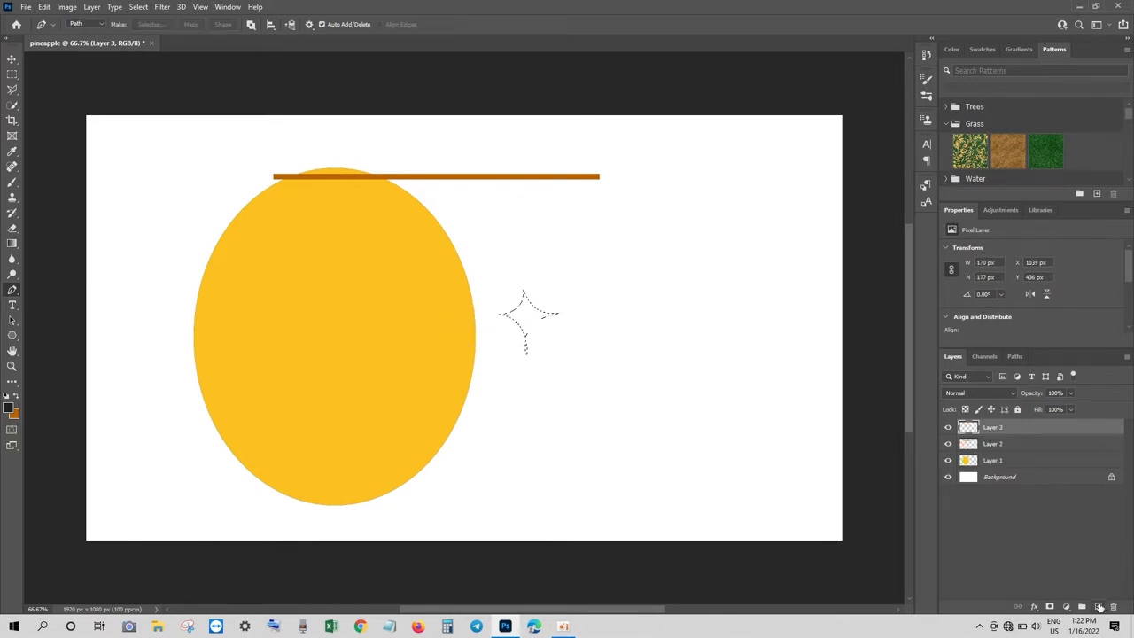
pyautogui.hotkey('ctrl', 'BackSpace')
pyautogui.hotkey('ctrl', 'd')
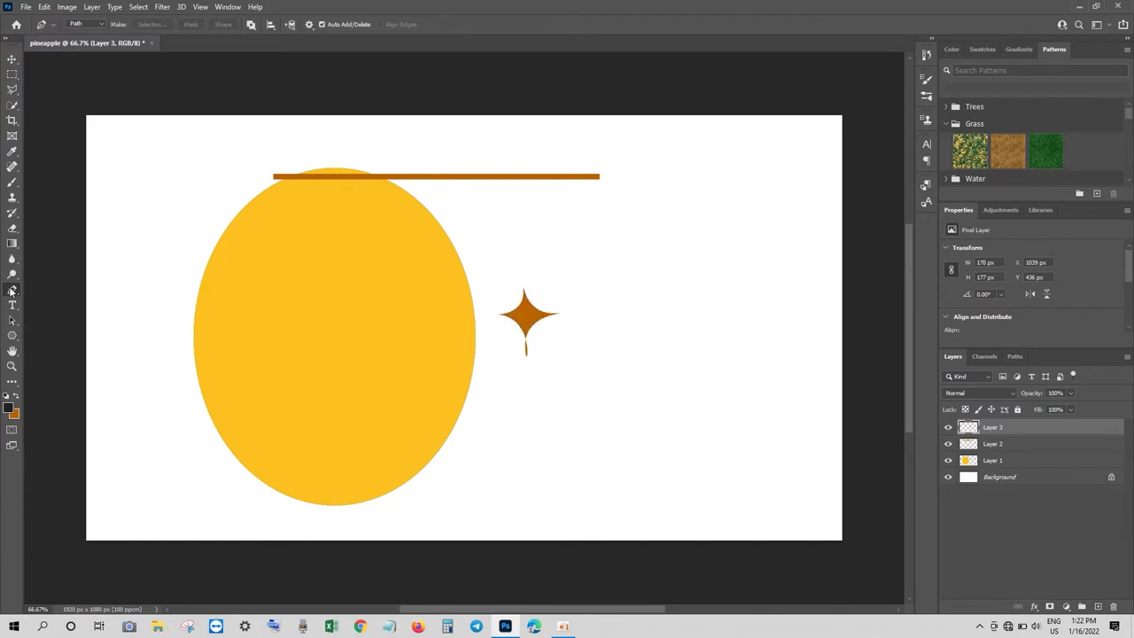
# Draw a closed pen path outlining a cluster of pointed leaves right of the star
pyautogui.click(634, 454)
pyautogui.moveTo(568, 347); pyautogui.dragTo(521, 342)
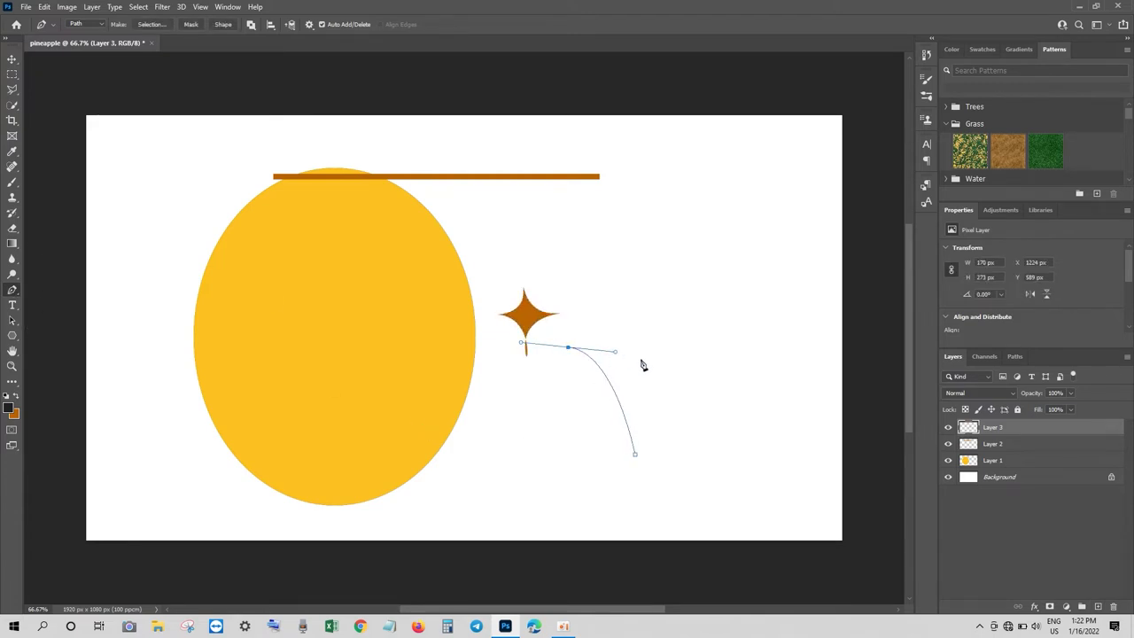
pyautogui.moveTo(647, 378); pyautogui.dragTo(678, 434)
pyautogui.moveTo(590, 285); pyautogui.dragTo(533, 253)
pyautogui.moveTo(643, 285)
pyautogui.mouseDown()
pyautogui.moveTo(678, 309)
pyautogui.moveTo(697, 359)
pyautogui.mouseUp()
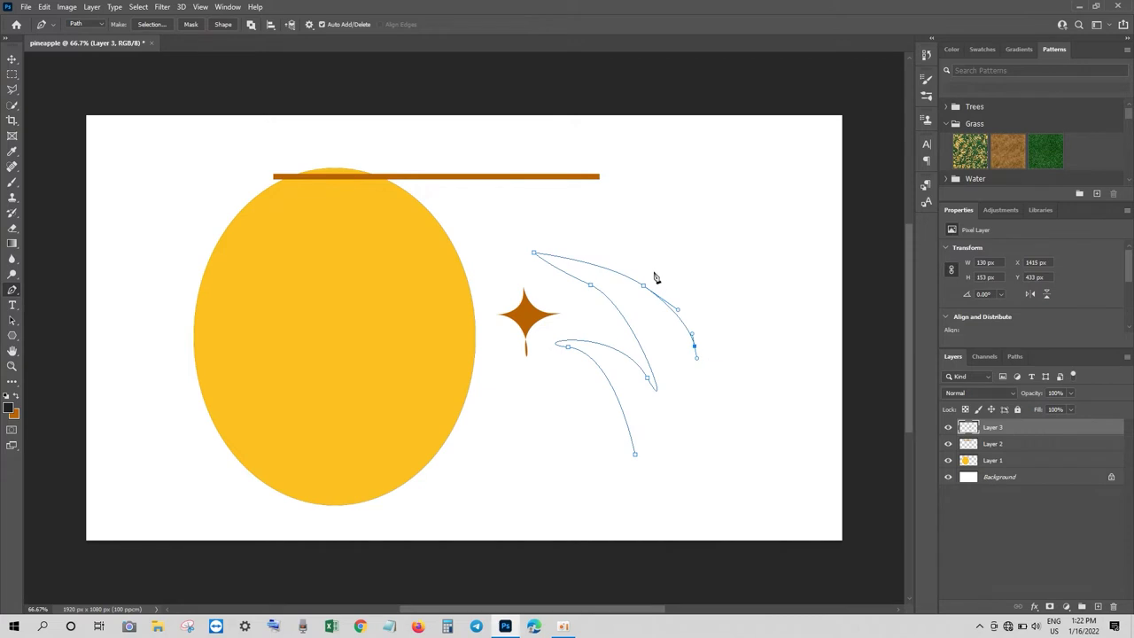
pyautogui.click(627, 224)
pyautogui.moveTo(673, 249); pyautogui.dragTo(687, 267)
pyautogui.moveTo(716, 305); pyautogui.dragTo(717, 315)
pyautogui.moveTo(726, 199); pyautogui.dragTo(743, 142)
pyautogui.click(751, 130)
pyautogui.click(765, 449)
pyautogui.click(634, 453)
# Fill the leaf selection with dark green (026a41) on new Layer 4
pyautogui.hotkey('ctrl', 'Return')
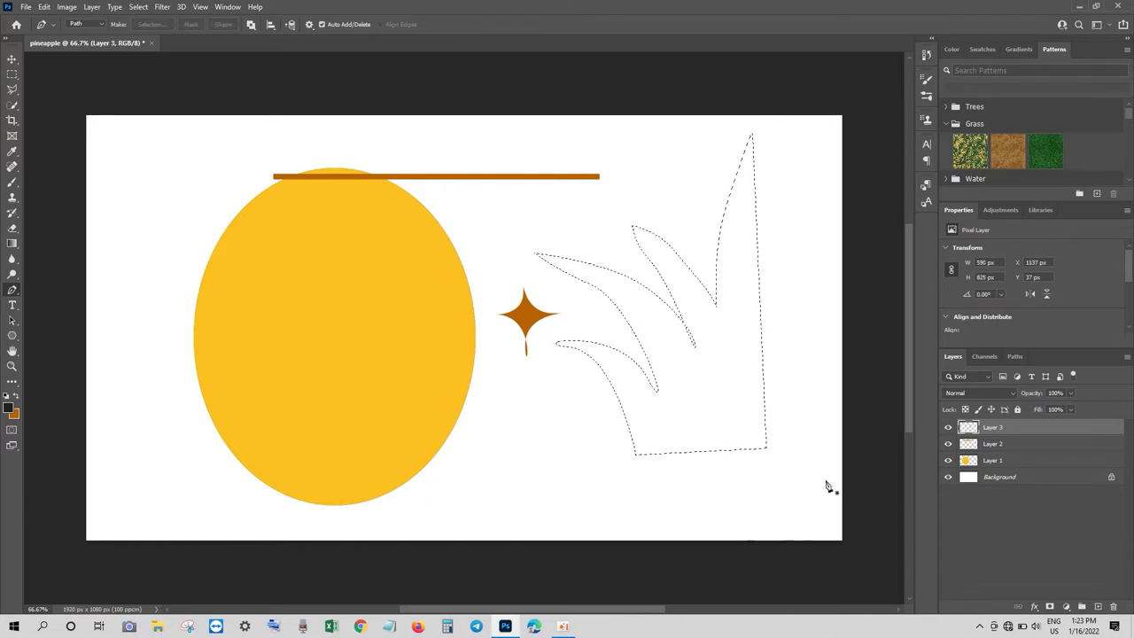
pyautogui.hotkey('ctrl', 'shift', 'alt', 'n')
pyautogui.click(14, 413)
pyautogui.moveTo(912, 366)
pyautogui.mouseDown()
pyautogui.moveTo(918, 321)
pyautogui.moveTo(906, 329)
pyautogui.mouseUp()
pyautogui.click(892, 330)
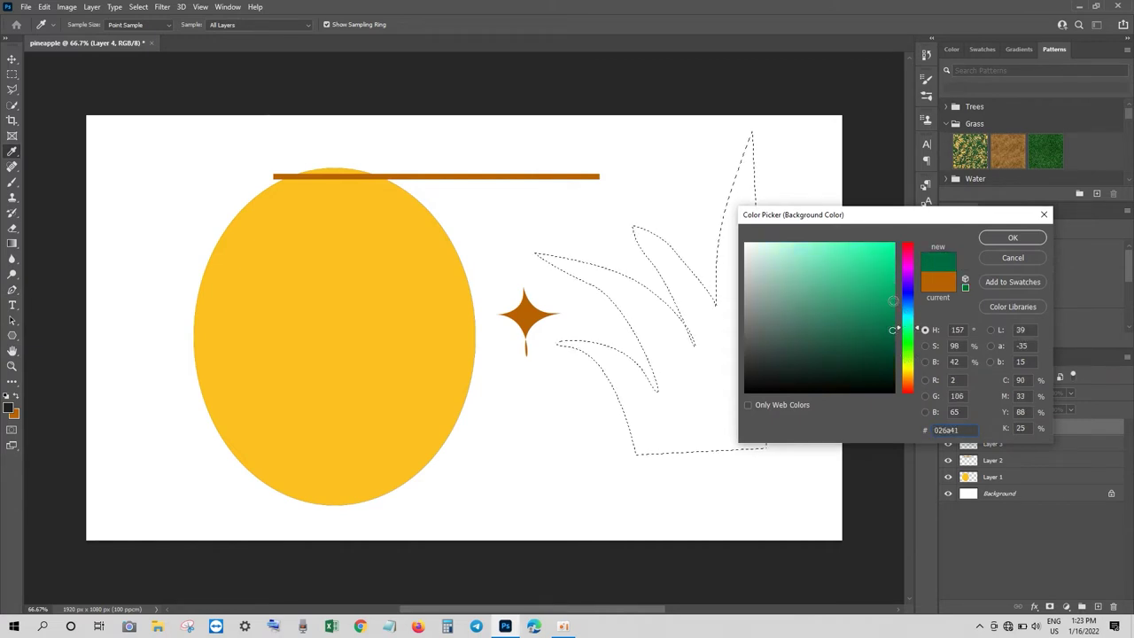
pyautogui.click(1012, 237)
pyautogui.press('p')
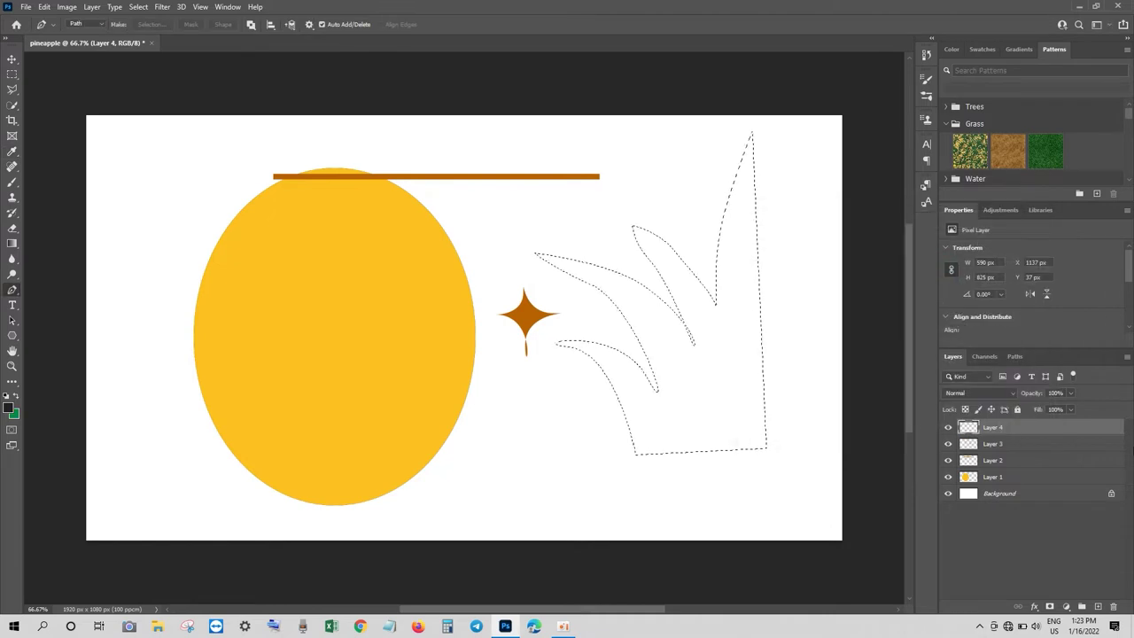
pyautogui.hotkey('ctrl', 'BackSpace')
pyautogui.hotkey('ctrl', 'd')
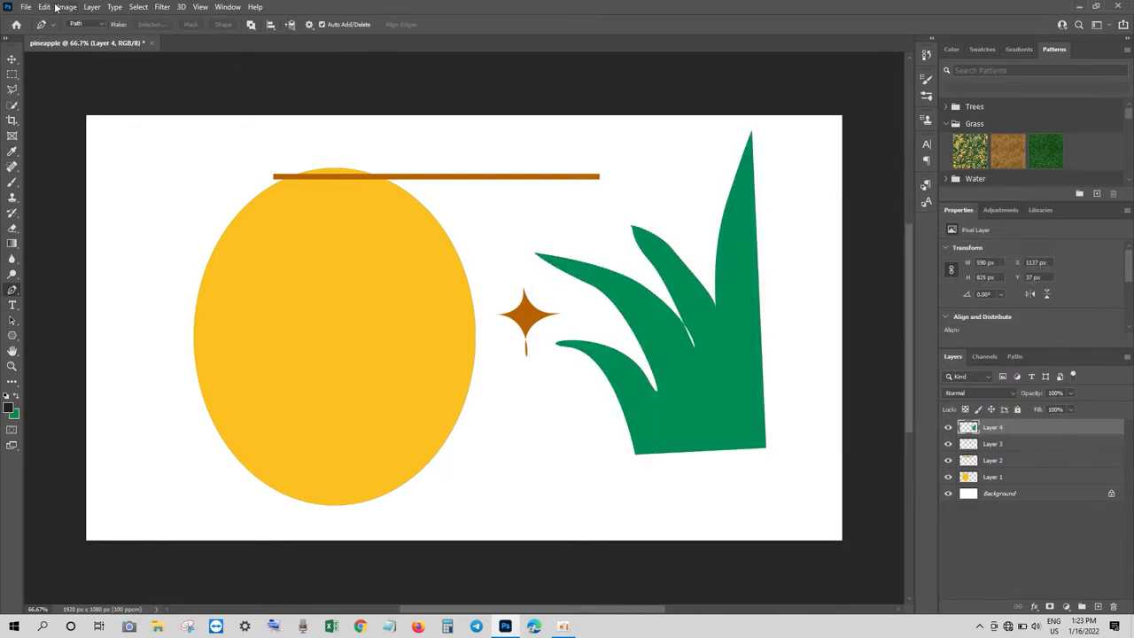
# Lower the leaves' saturation with Hue/Saturation for a duller green
pyautogui.click(66, 7)
pyautogui.click(217, 93)
pyautogui.moveTo(921, 232); pyautogui.dragTo(900, 226)
pyautogui.click(1053, 139)
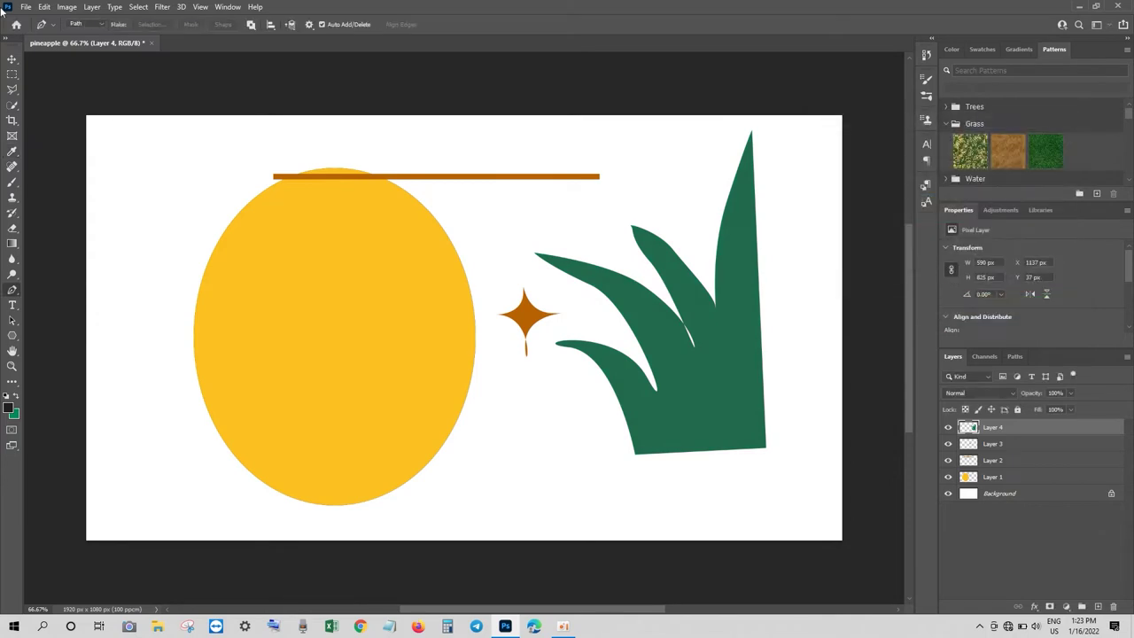
# Shift the leaves' colour balance slightly toward magenta
pyautogui.click(67, 8)
pyautogui.moveTo(88, 53)
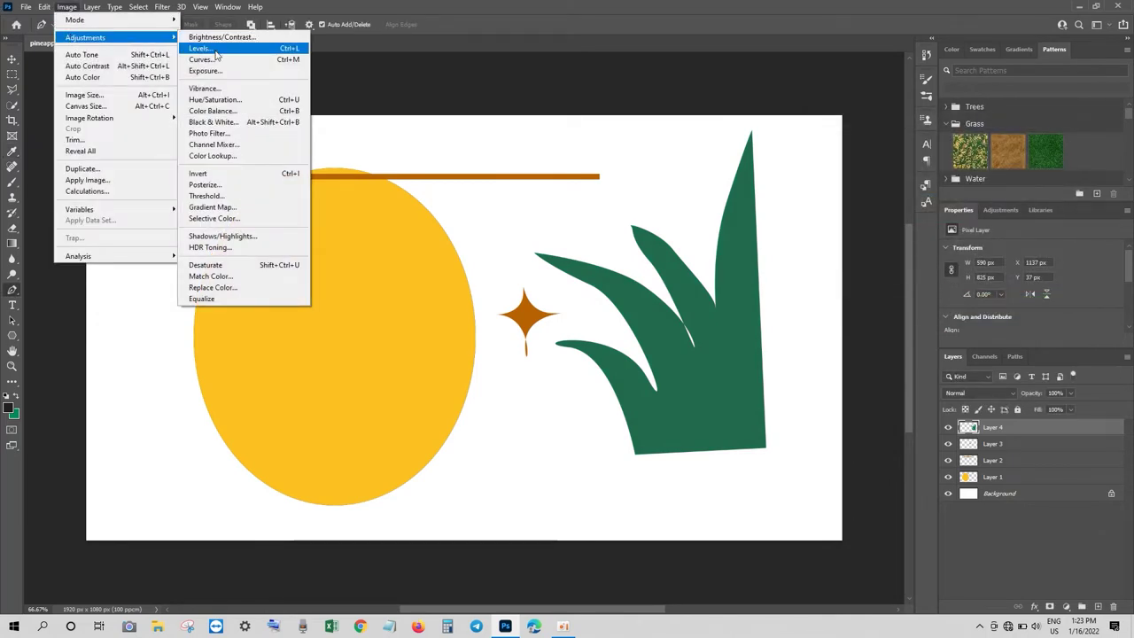
pyautogui.click(212, 111)
pyautogui.moveTo(941, 313); pyautogui.dragTo(926, 312)
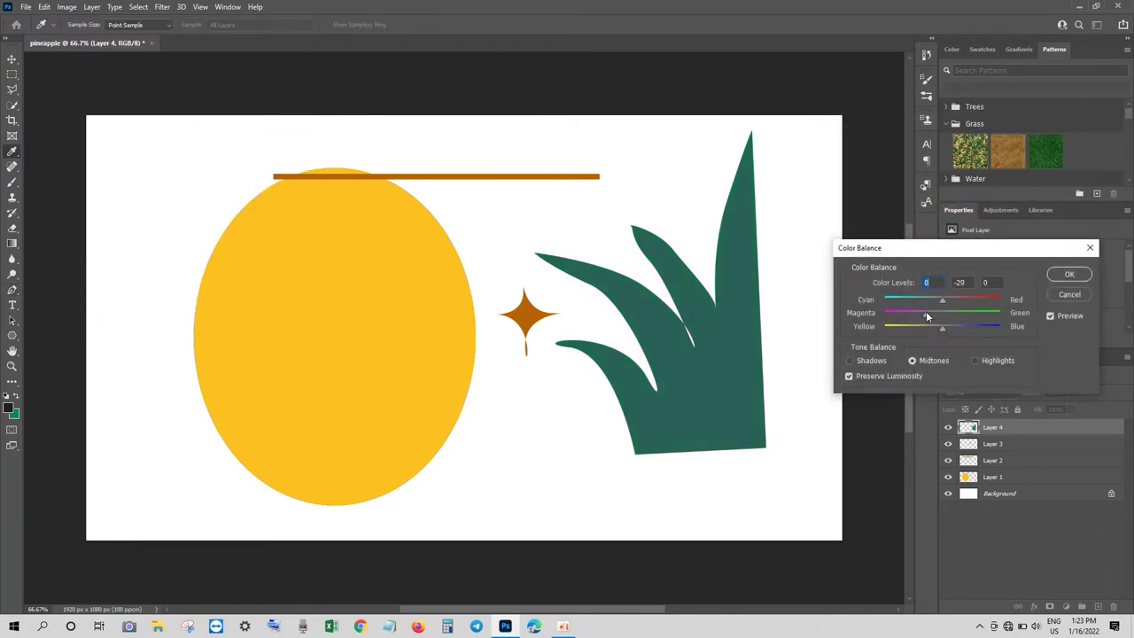
pyautogui.click(1072, 274)
pyautogui.press('p')
pyautogui.press('v')
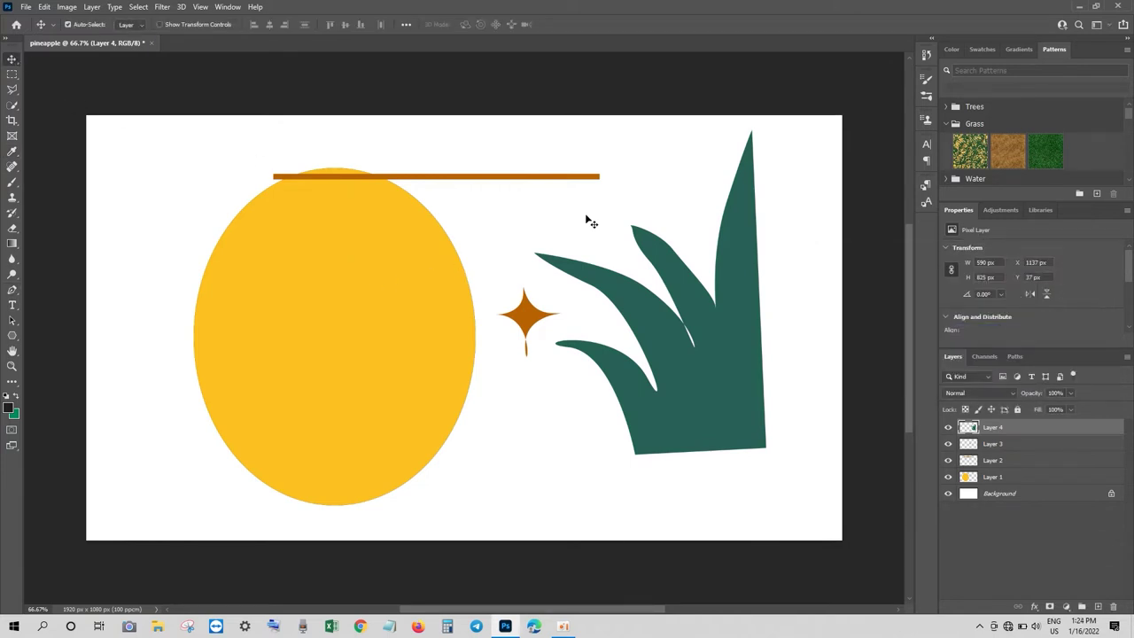
pyautogui.click(542, 178)
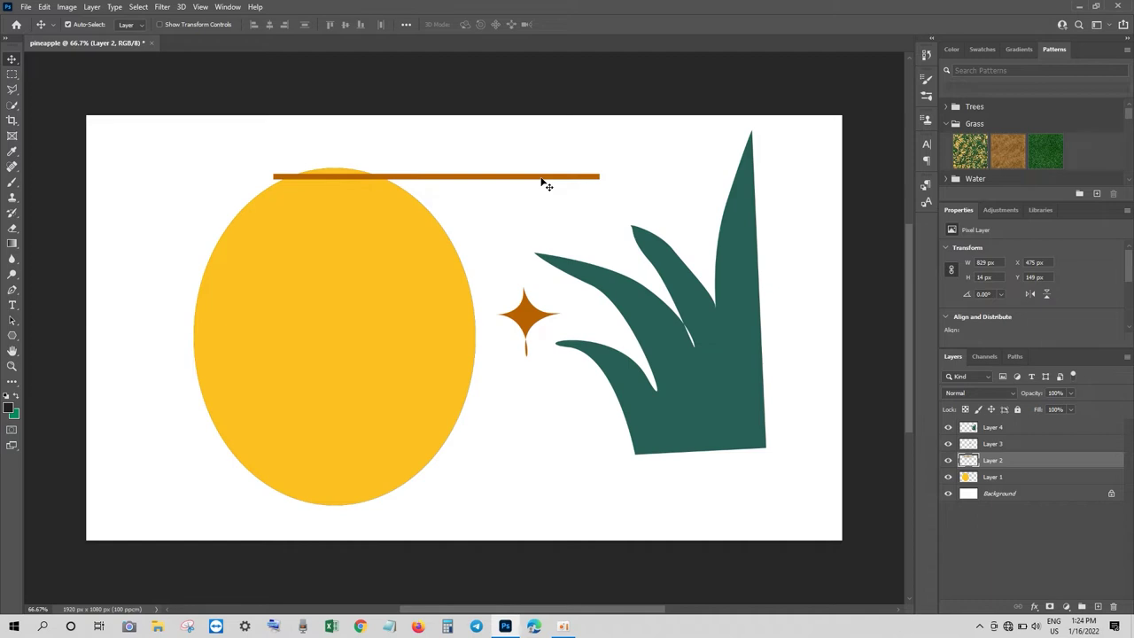
# Copy the orange bar into seven evenly spaced stripes and merge them into one layer
pyautogui.moveTo(542, 180)
pyautogui.mouseDown()
pyautogui.moveTo(532, 316)
pyautogui.moveTo(494, 372)
pyautogui.moveTo(485, 469)
pyautogui.mouseUp()
pyautogui.click(948, 461)
pyautogui.click(947, 460)
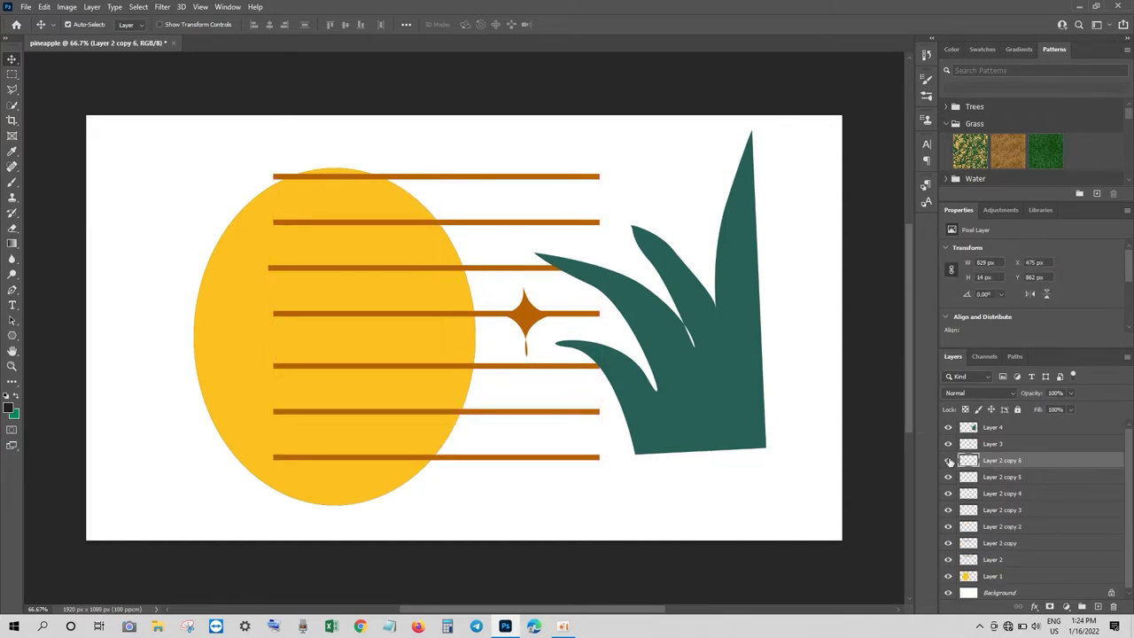
pyautogui.keyDown('shift'); pyautogui.click(999, 561); pyautogui.keyUp('shift')
pyautogui.hotkey('ctrl', 'e')
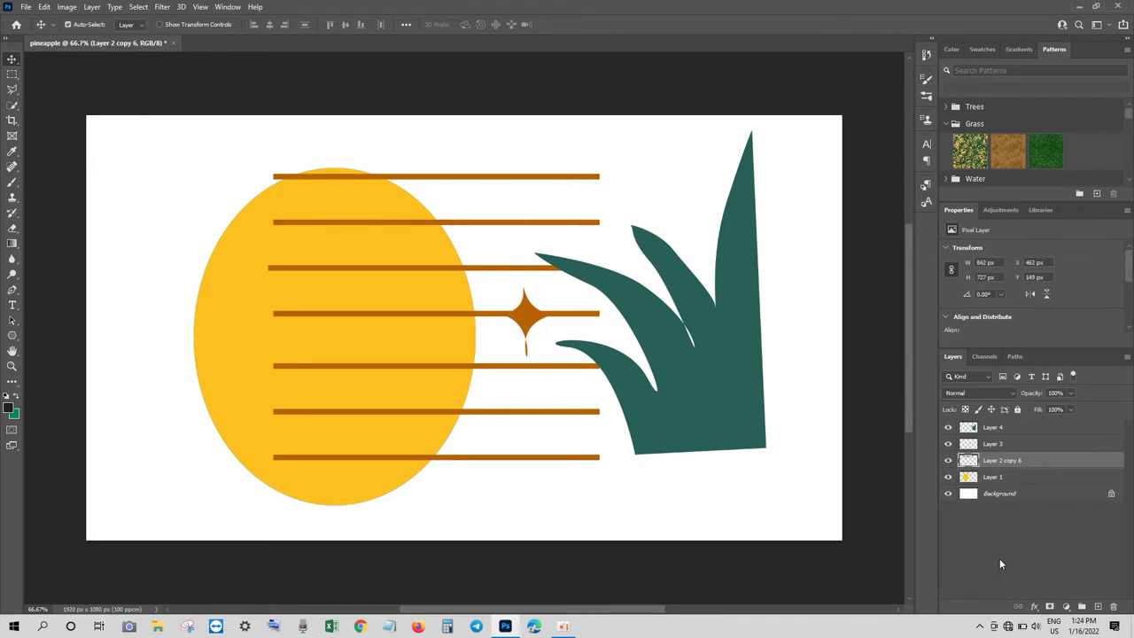
# Rotate the merged bars about 35° into a diagonal slant
pyautogui.hotkey('ctrl', 't')
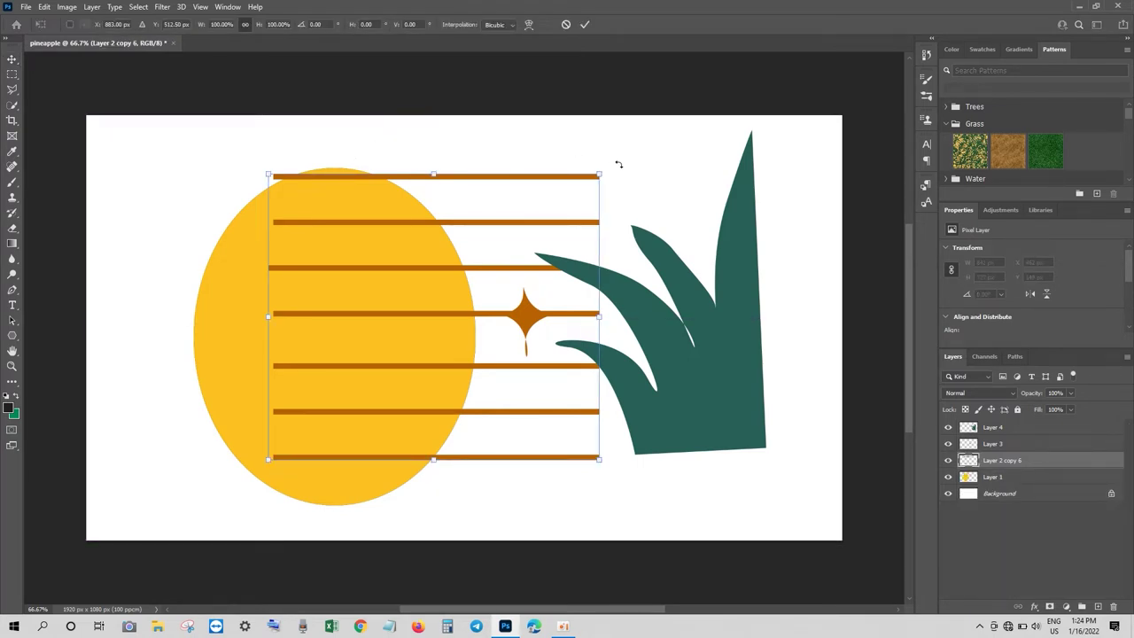
pyautogui.moveTo(615, 164)
pyautogui.mouseDown()
pyautogui.moveTo(498, 313)
pyautogui.moveTo(351, 351)
pyautogui.mouseUp()
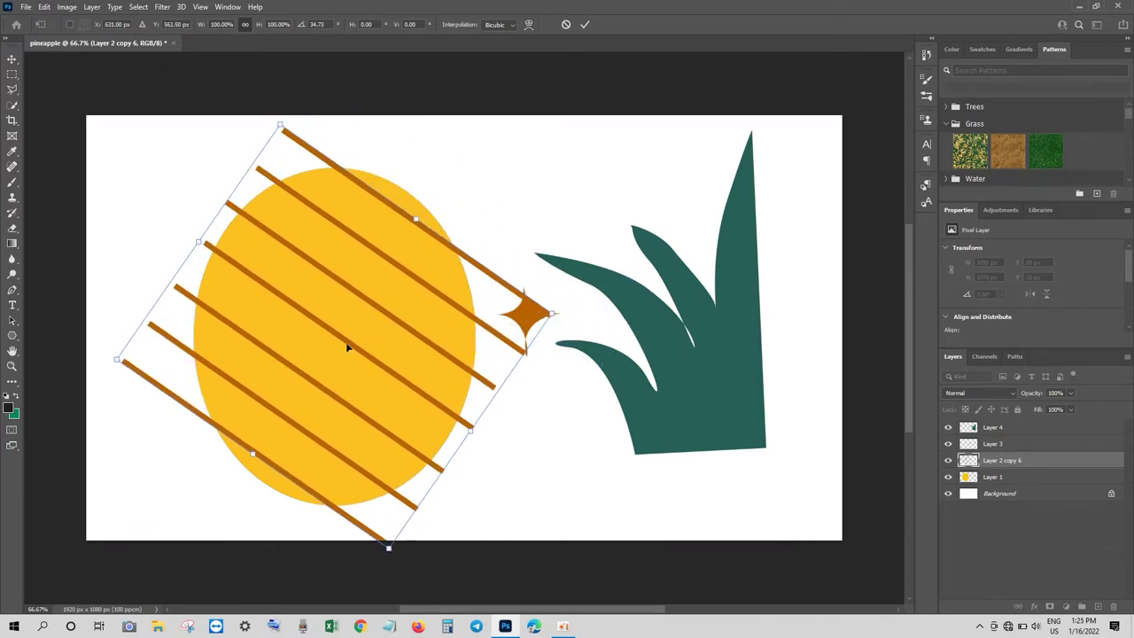
pyautogui.press('Return')
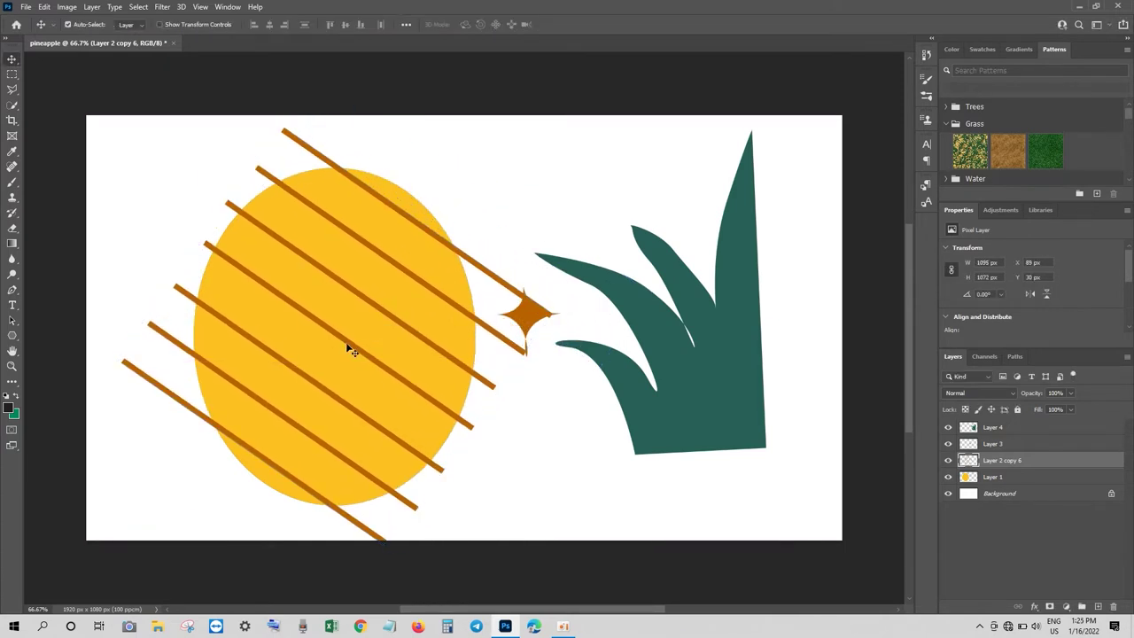
# Duplicate the slanted bars and flip the copy horizontally to form a crosshatch
pyautogui.hotkey('ctrl', 'j')
pyautogui.hotkey('ctrl', 't')
pyautogui.rightClick(375, 324)
pyautogui.click(411, 541)
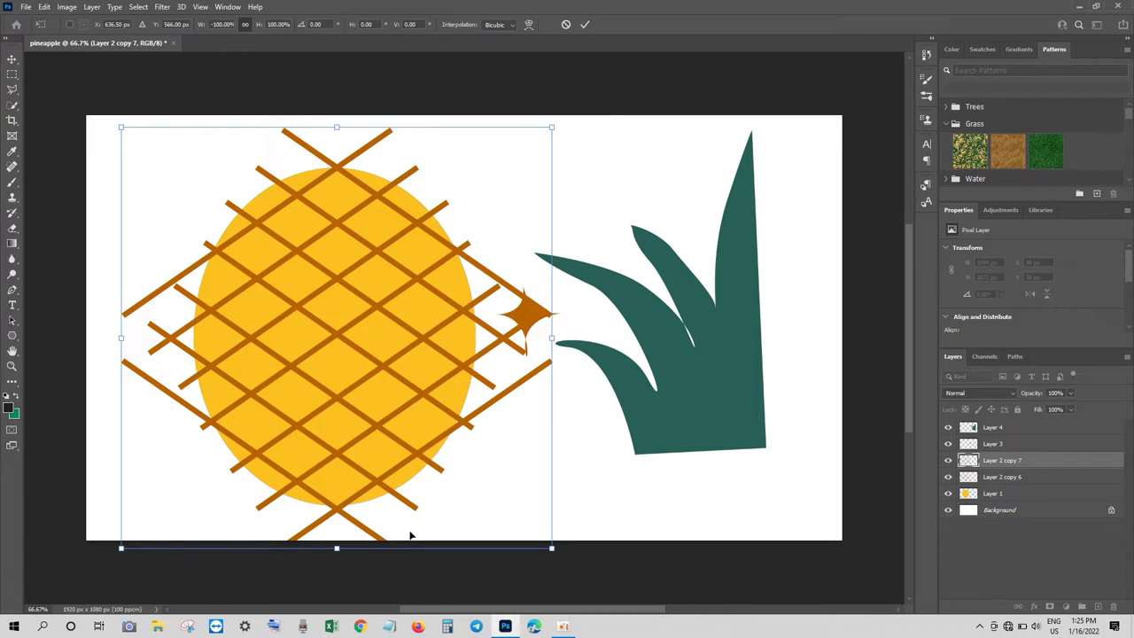
pyautogui.press('Return')
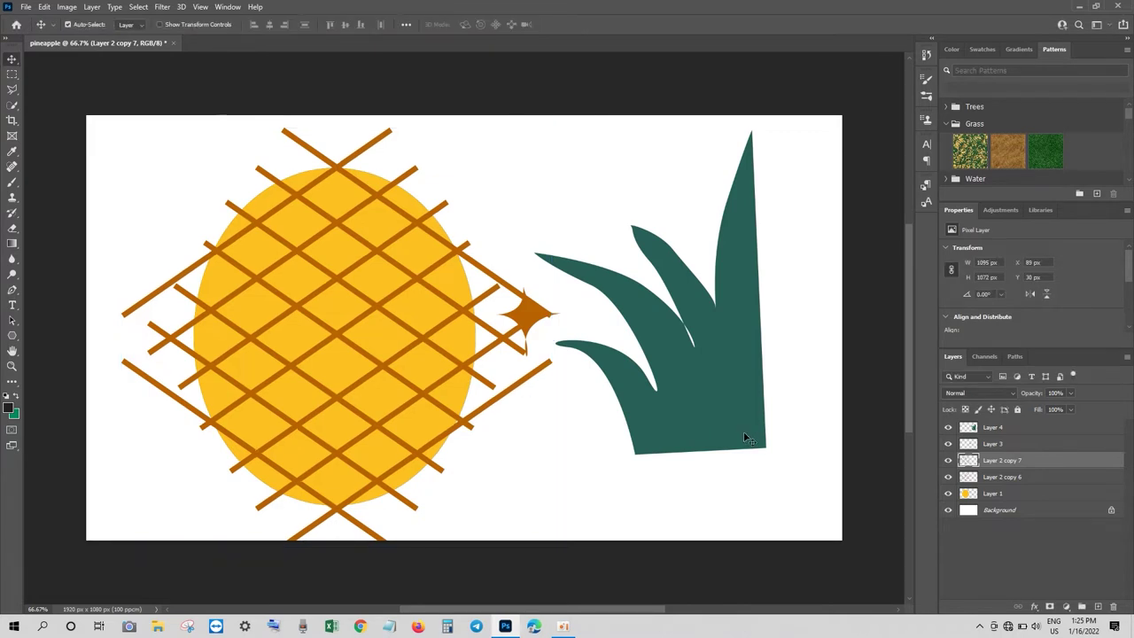
# Draw a 3-sided polygon with 10 px corner radius above the leaf crown
pyautogui.rightClick(12, 335)
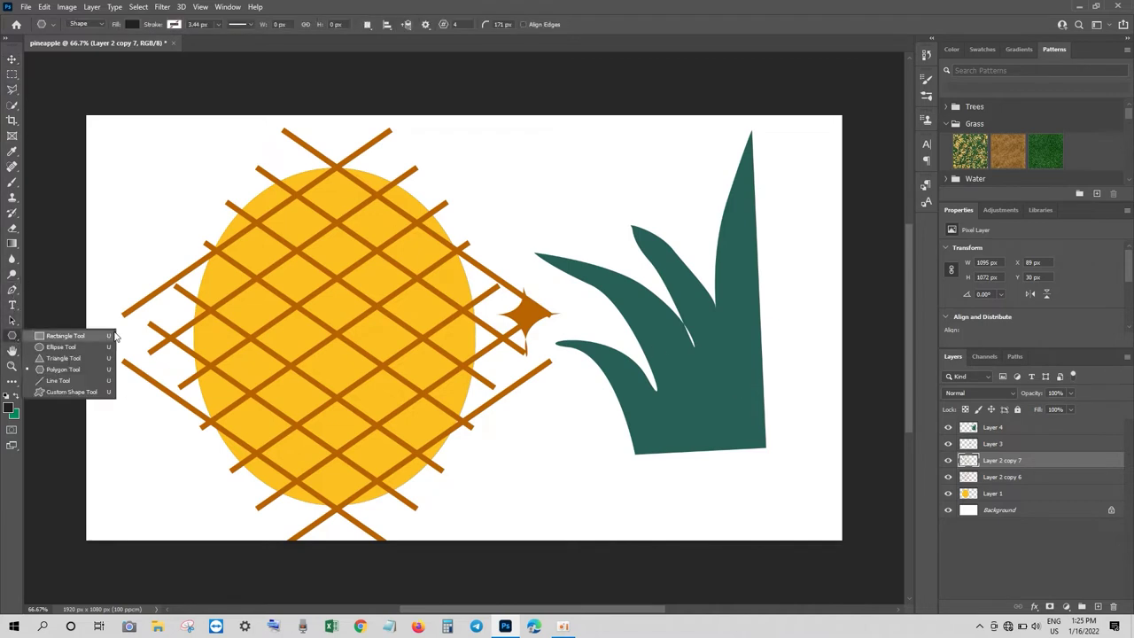
pyautogui.click(62, 368)
pyautogui.write('3')
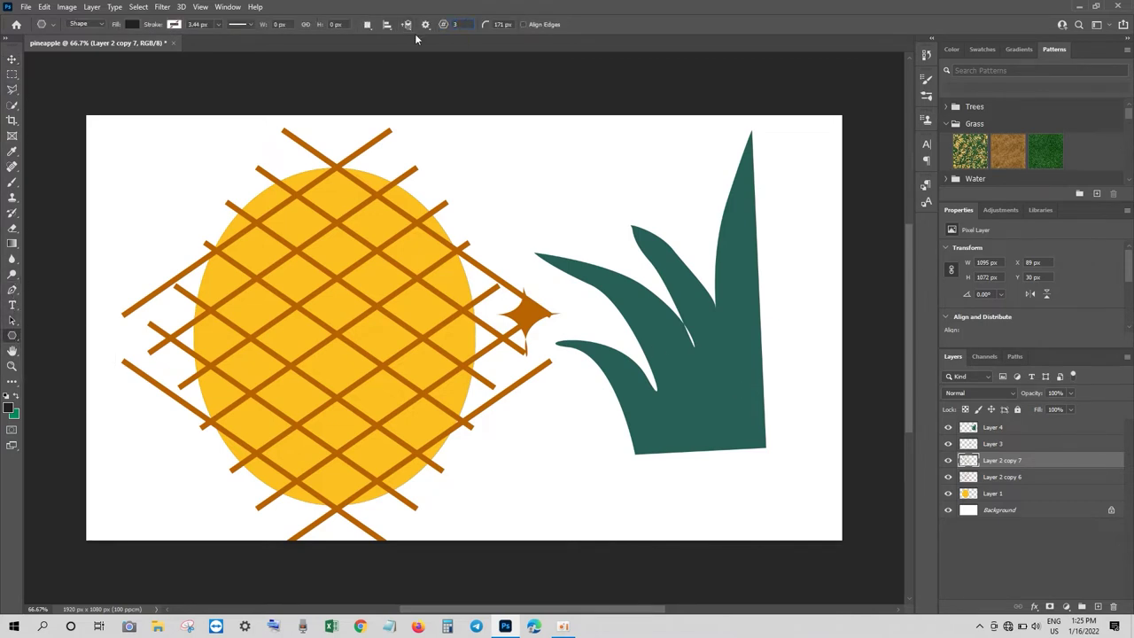
pyautogui.moveTo(523, 209); pyautogui.dragTo(569, 266)
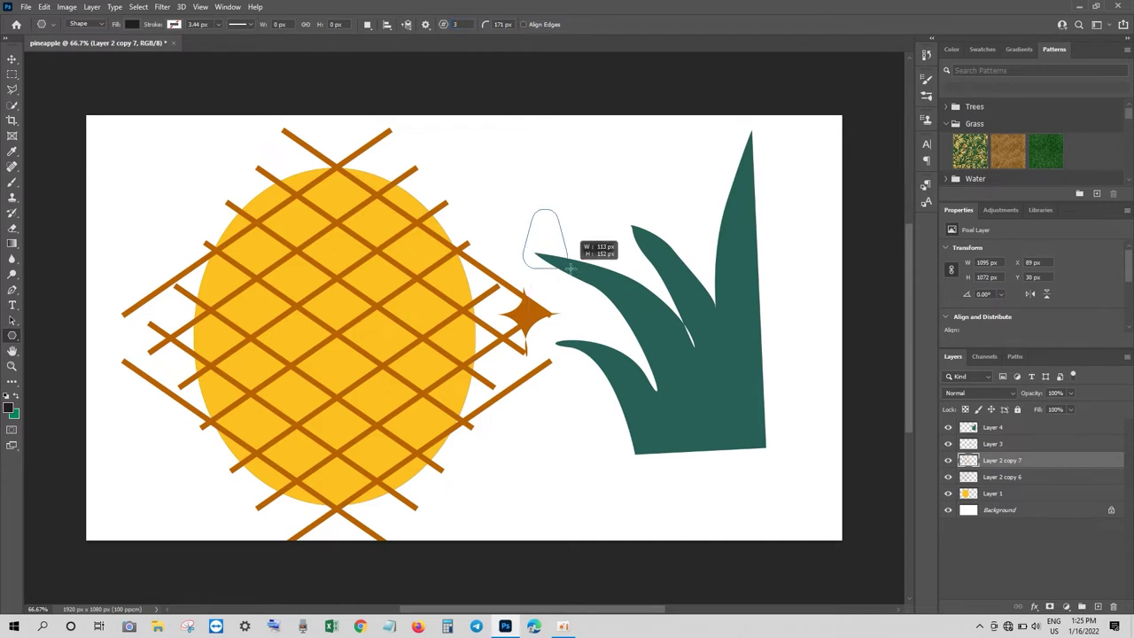
pyautogui.moveTo(570, 266); pyautogui.dragTo(551, 237)
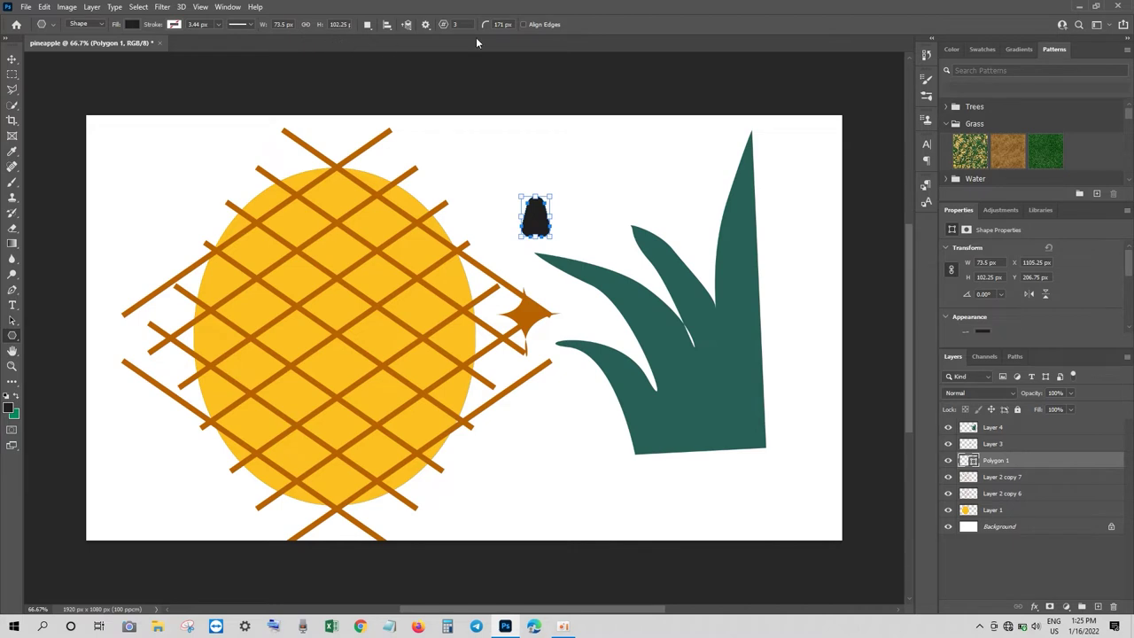
pyautogui.moveTo(608, 152); pyautogui.dragTo(661, 215)
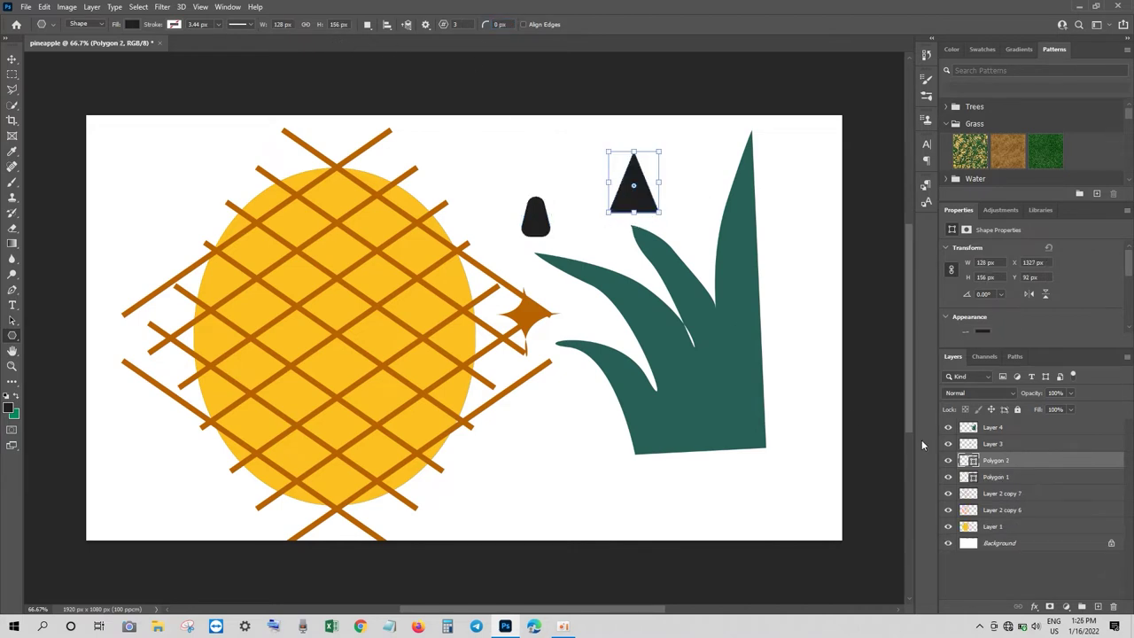
pyautogui.hotkey('ctrl', 'z')
pyautogui.hotkey('ctrl', 'z')
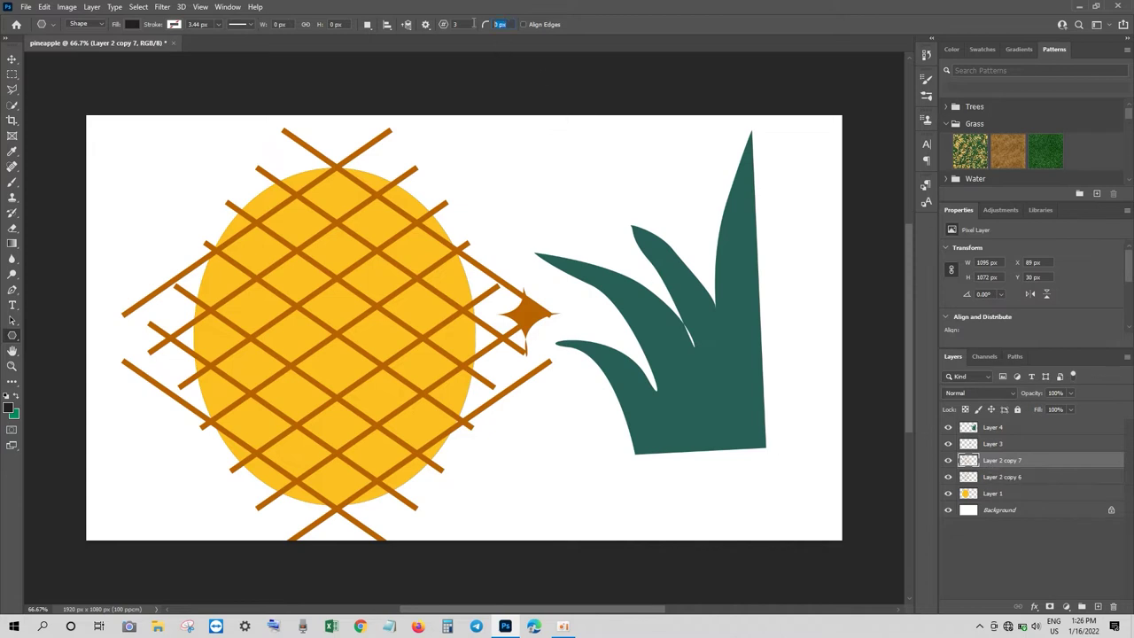
pyautogui.write('10')
pyautogui.moveTo(526, 168); pyautogui.dragTo(579, 232)
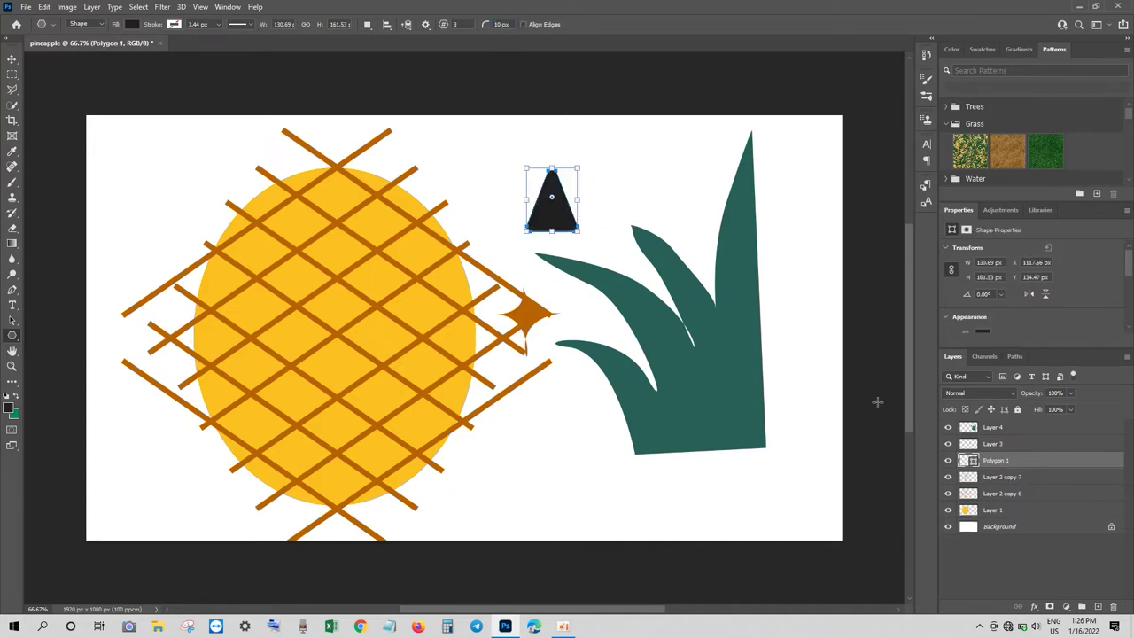
pyautogui.doubleClick(972, 460)
# Fill the triangle with the lattice's brown (b76301) and rasterize its layer
pyautogui.click(405, 204)
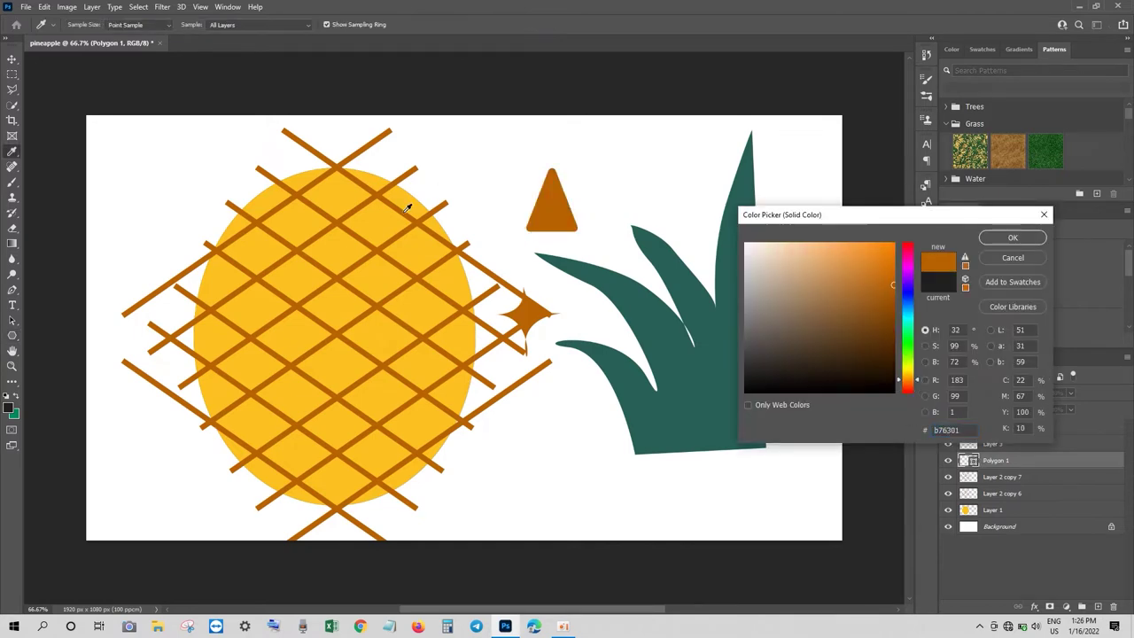
pyautogui.click(1012, 238)
pyautogui.press('v')
pyautogui.rightClick(990, 463)
pyautogui.click(864, 281)
pyautogui.rightClick(987, 460)
pyautogui.click(890, 320)
# Shrink a triangle copy to about 18%, centre it, and fill it with the pineapple yellow
pyautogui.hotkey('ctrl', 'j')
pyautogui.hotkey('ctrl', 't')
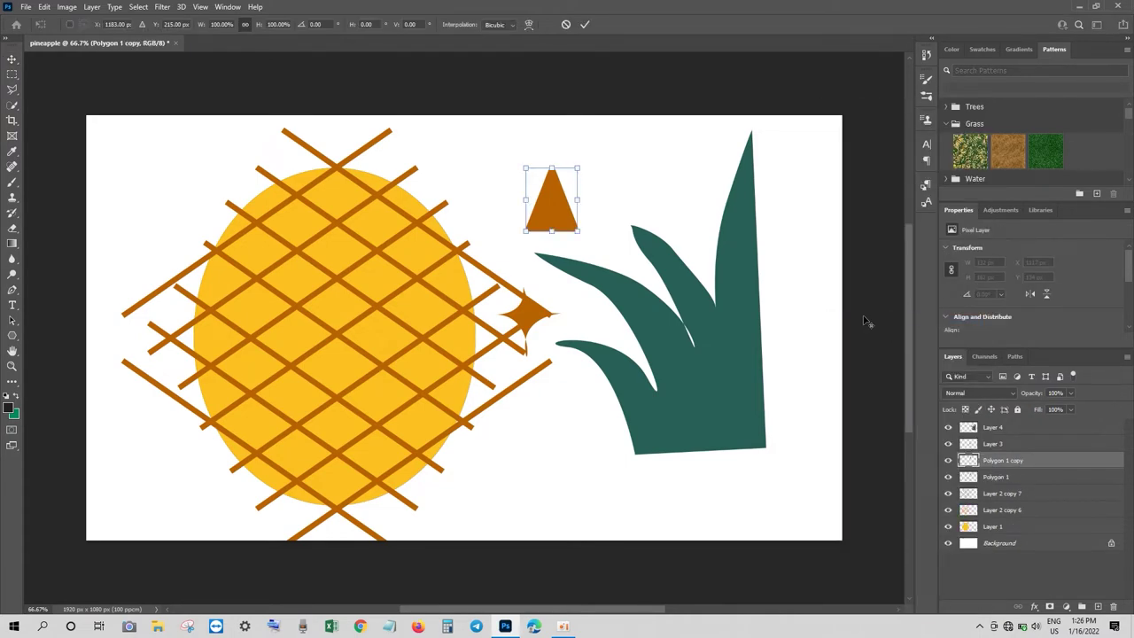
pyautogui.moveTo(578, 167); pyautogui.dragTo(558, 188)
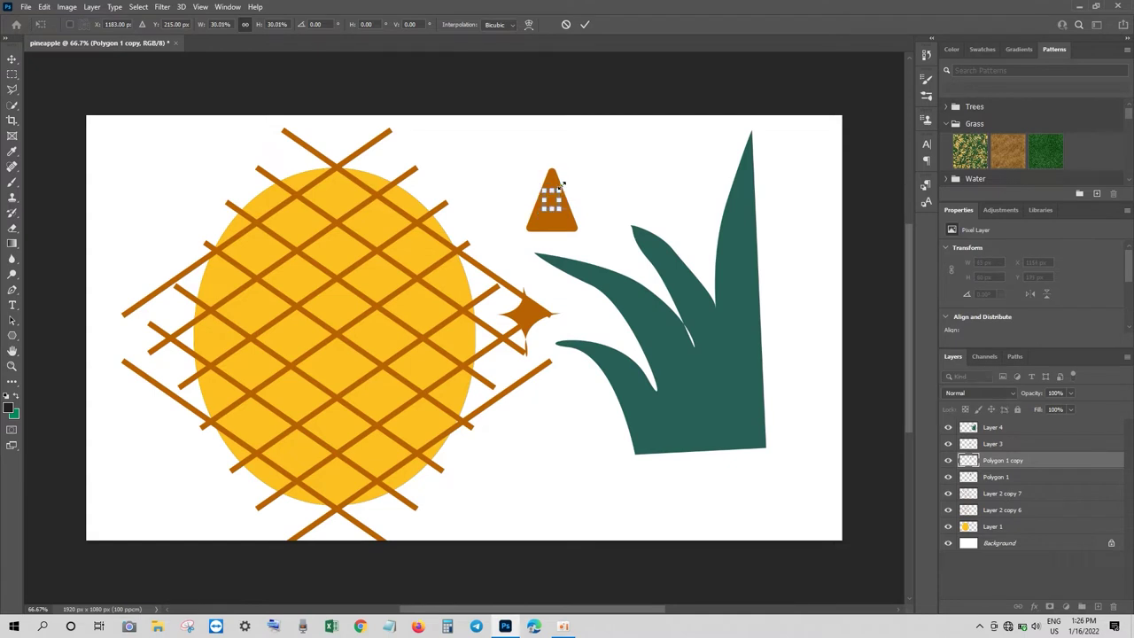
pyautogui.press('Return')
pyautogui.moveTo(565, 193); pyautogui.dragTo(552, 198)
pyautogui.keyDown('ctrl'); pyautogui.click(968, 460); pyautogui.keyUp('ctrl')
pyautogui.click(14, 415)
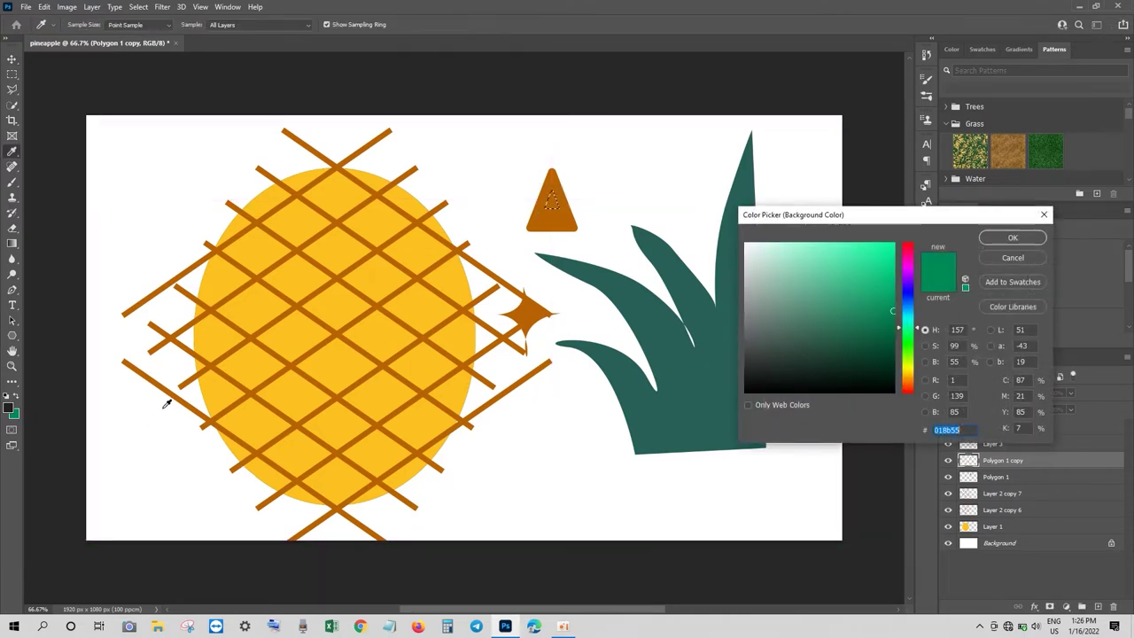
pyautogui.click(347, 296)
pyautogui.click(1010, 238)
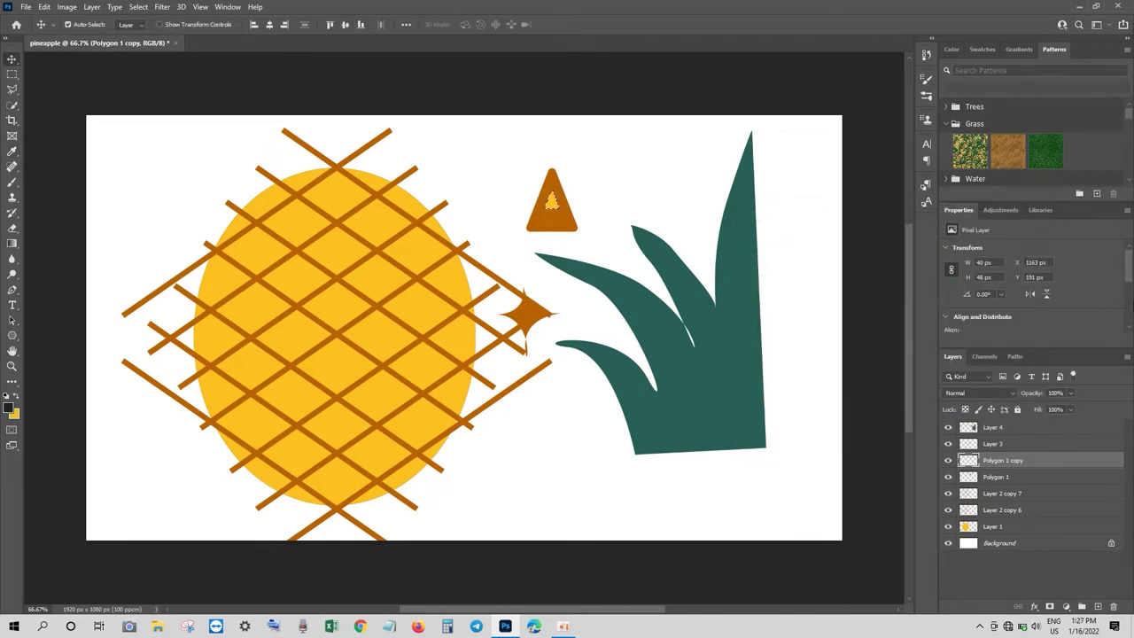
pyautogui.hotkey('ctrl', 'BackSpace')
pyautogui.hotkey('ctrl', 'd')
# Enlarge the yellow triangle inside the brown one and size a highlight copy
pyautogui.hotkey('ctrl', 't')
pyautogui.moveTo(556, 207)
pyautogui.mouseDown()
pyautogui.moveTo(563, 223)
pyautogui.moveTo(534, 216)
pyautogui.mouseUp()
pyautogui.press('Return')
pyautogui.hotkey('ctrl', 't')
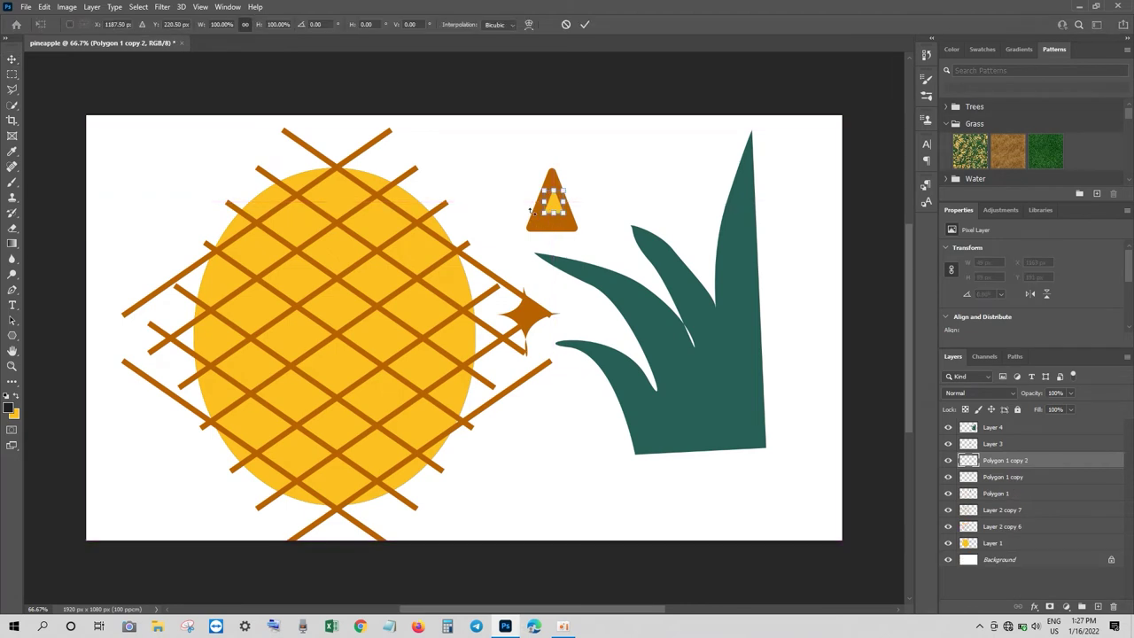
pyautogui.moveTo(564, 192); pyautogui.dragTo(566, 190)
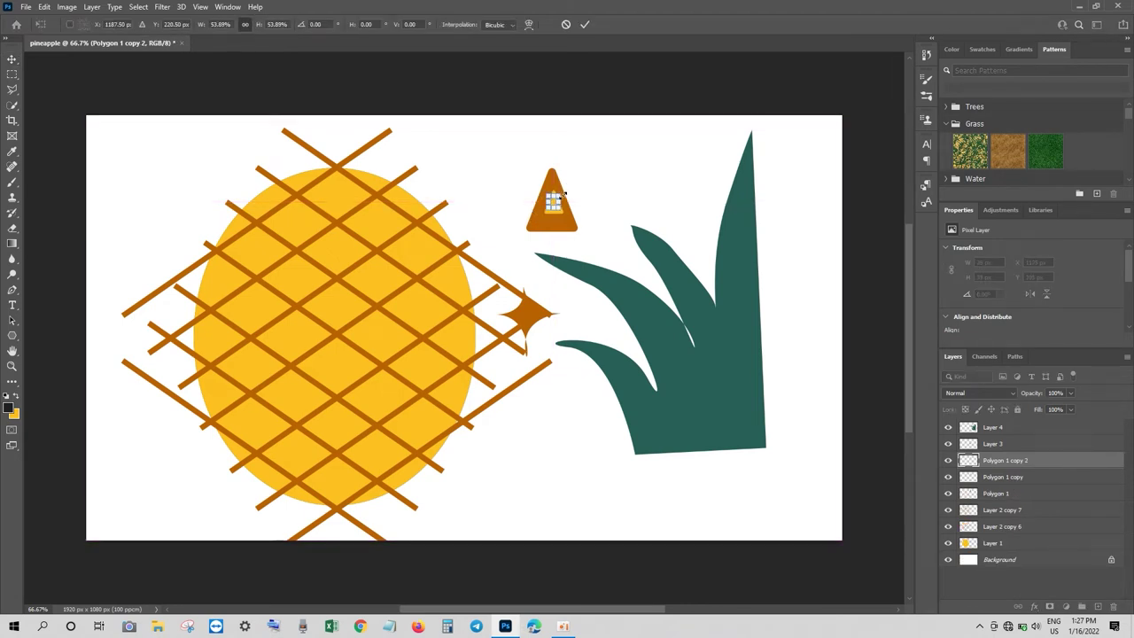
pyautogui.press('Return')
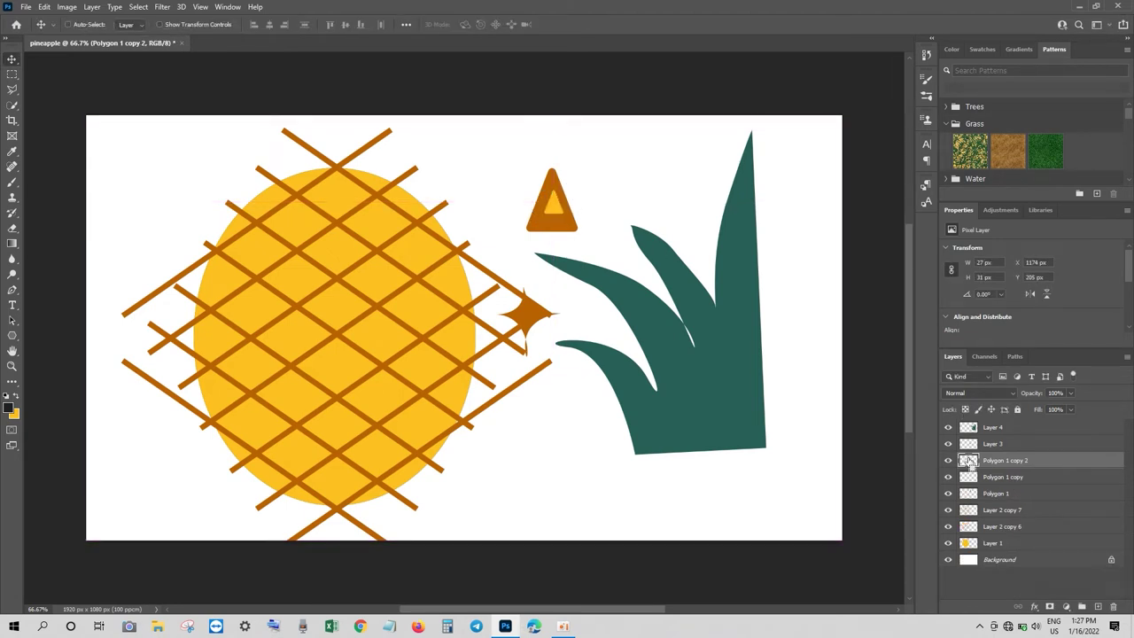
# Make the highlight a lighter colour at 75% opacity and merge it into the yellow triangle
pyautogui.click(15, 413)
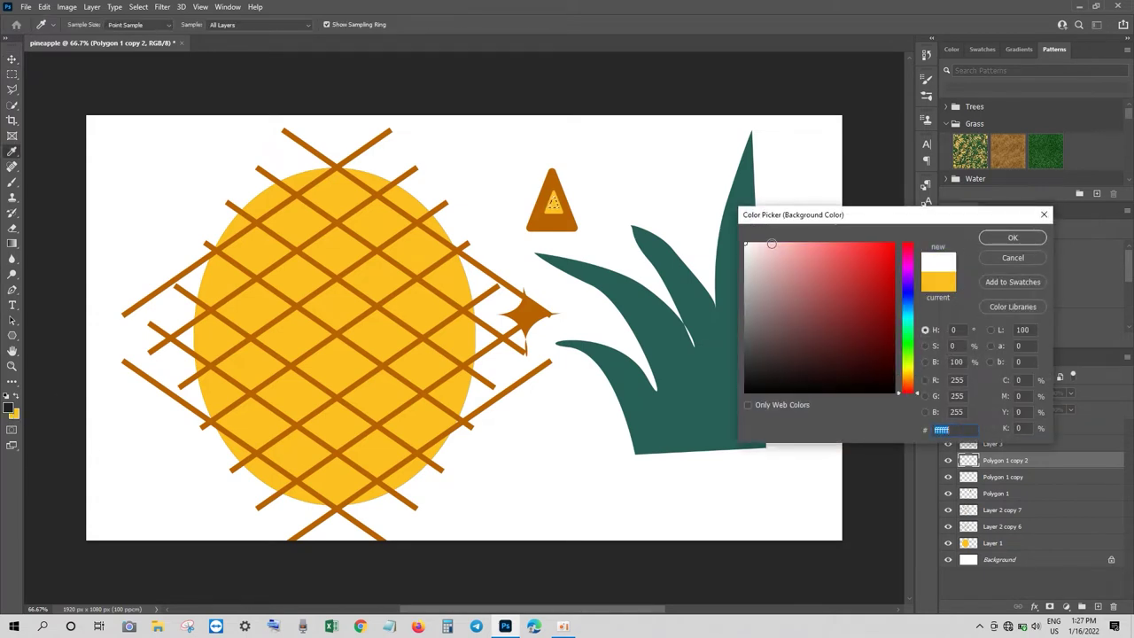
pyautogui.click(439, 257)
pyautogui.click(785, 246)
pyautogui.click(1013, 238)
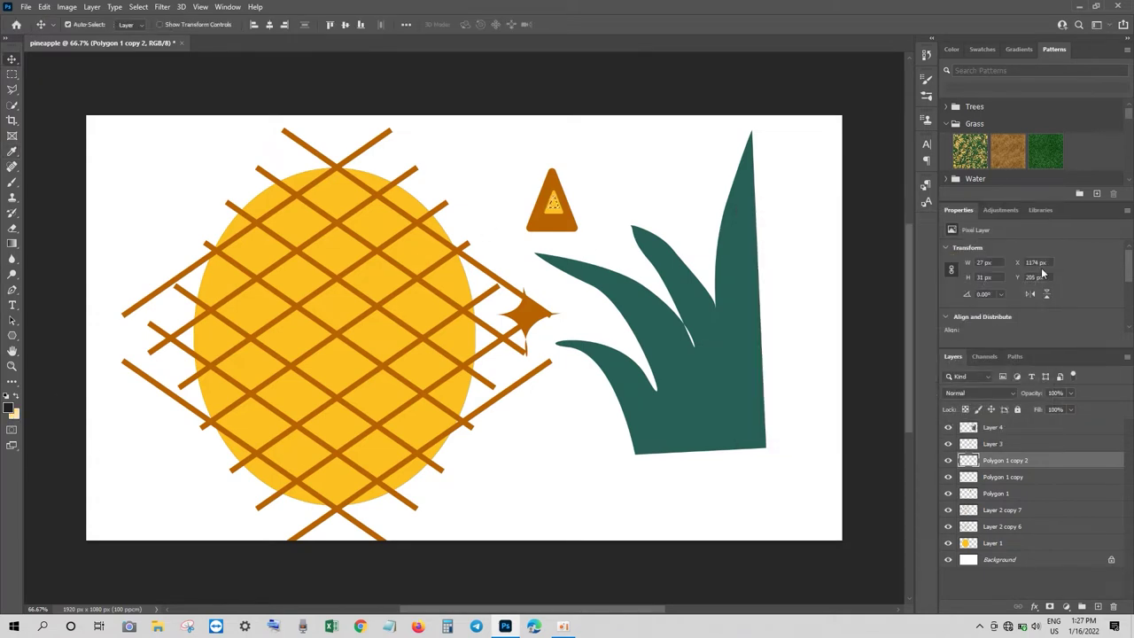
pyautogui.press('Down')
pyautogui.press('Down')
pyautogui.moveTo(1035, 396); pyautogui.dragTo(1019, 399)
pyautogui.rightClick(1021, 461)
pyautogui.click(886, 464)
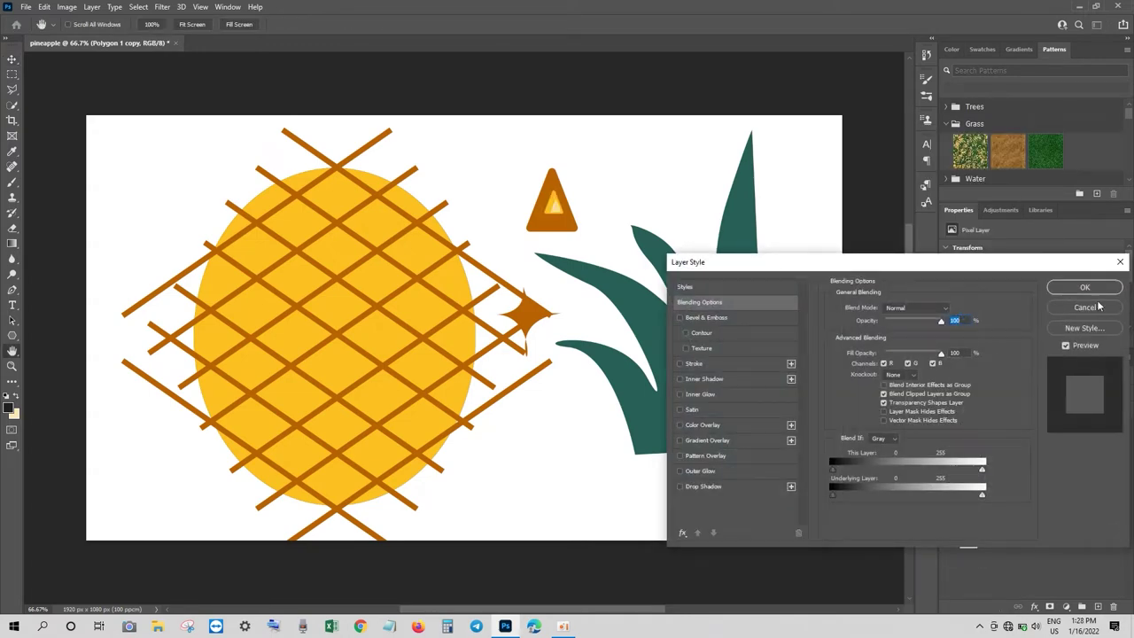
# Merge the yellow triangle into the brown one and combine the two crosshatch layers
pyautogui.click(948, 460)
pyautogui.rightClick(990, 465)
pyautogui.click(886, 465)
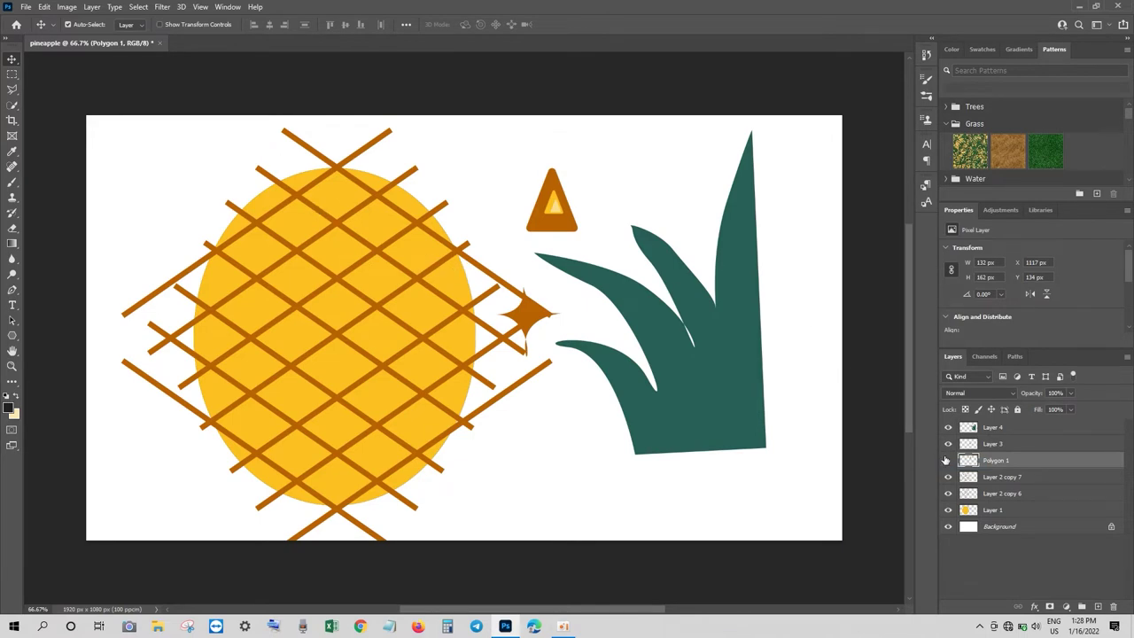
pyautogui.rightClick(980, 479)
pyautogui.click(886, 479)
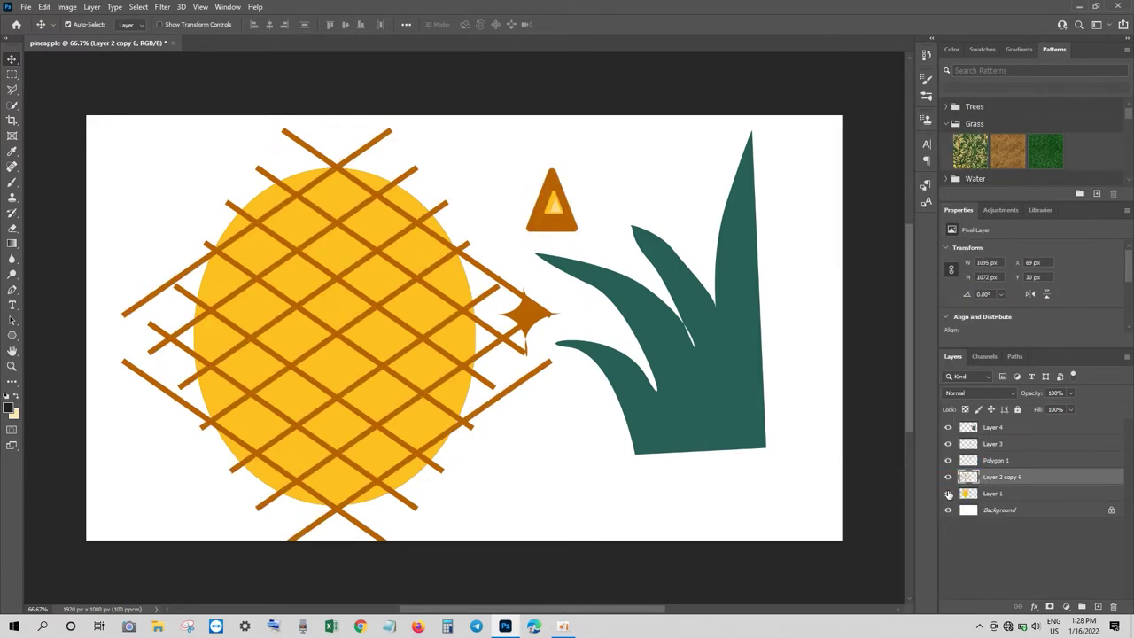
# Delete the lattice outside the yellow oval and move the triangle onto the pineapple's top
pyautogui.keyDown('ctrl'); pyautogui.click(969, 493); pyautogui.keyUp('ctrl')
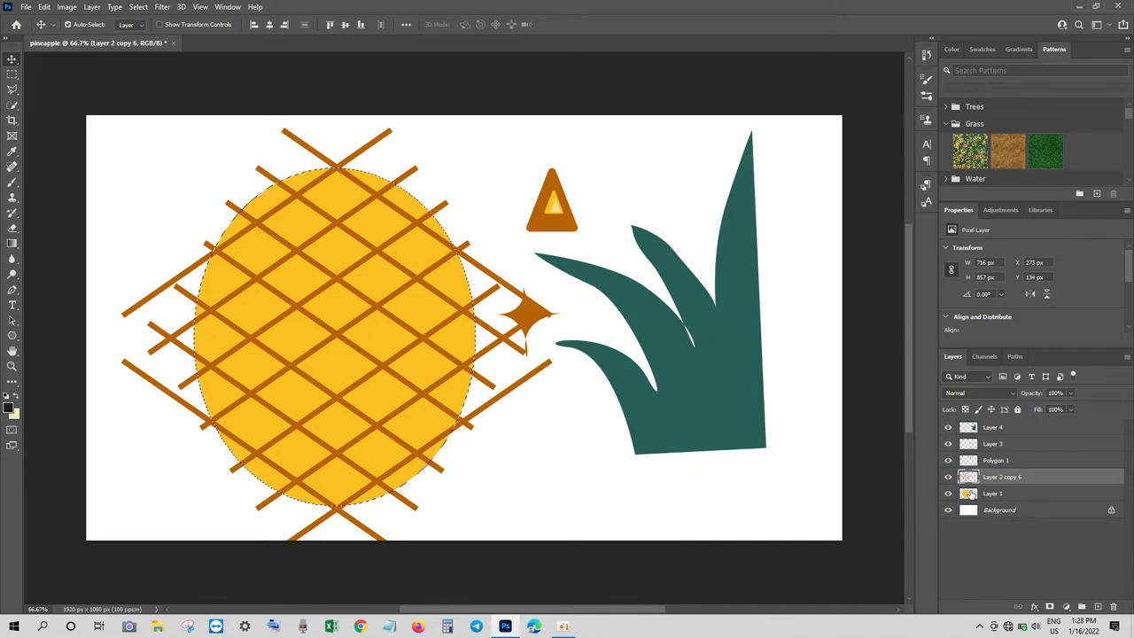
pyautogui.hotkey('ctrl', 'shift', 'i')
pyautogui.press('Delete')
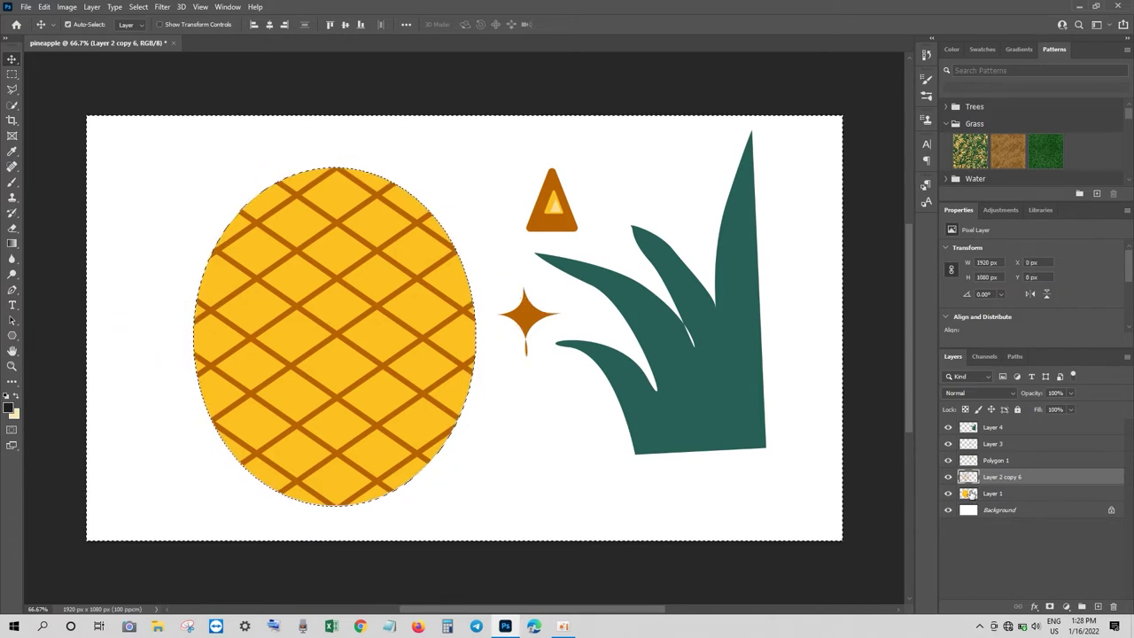
pyautogui.hotkey('ctrl', 'd')
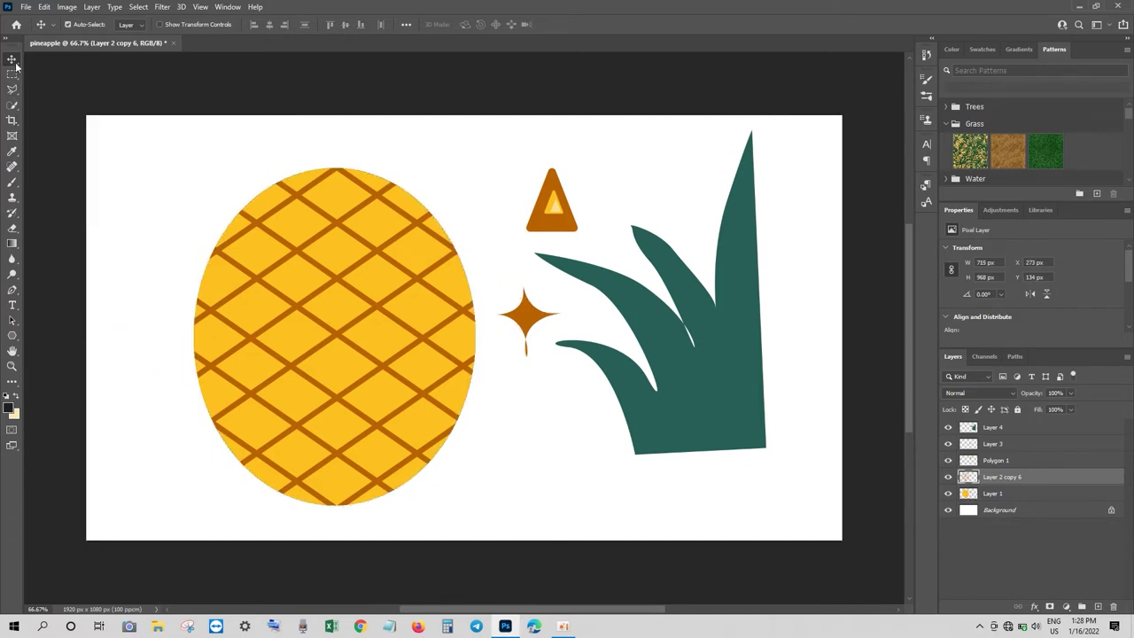
pyautogui.moveTo(558, 209); pyautogui.dragTo(390, 249)
# Rotate the orange triangle about 177° upside down and set it on the pineapple's top
pyautogui.hotkey('ctrl', 't')
pyautogui.moveTo(465, 245)
pyautogui.mouseDown()
pyautogui.moveTo(272, 297)
pyautogui.moveTo(305, 255)
pyautogui.mouseUp()
pyautogui.moveTo(389, 227); pyautogui.dragTo(344, 239)
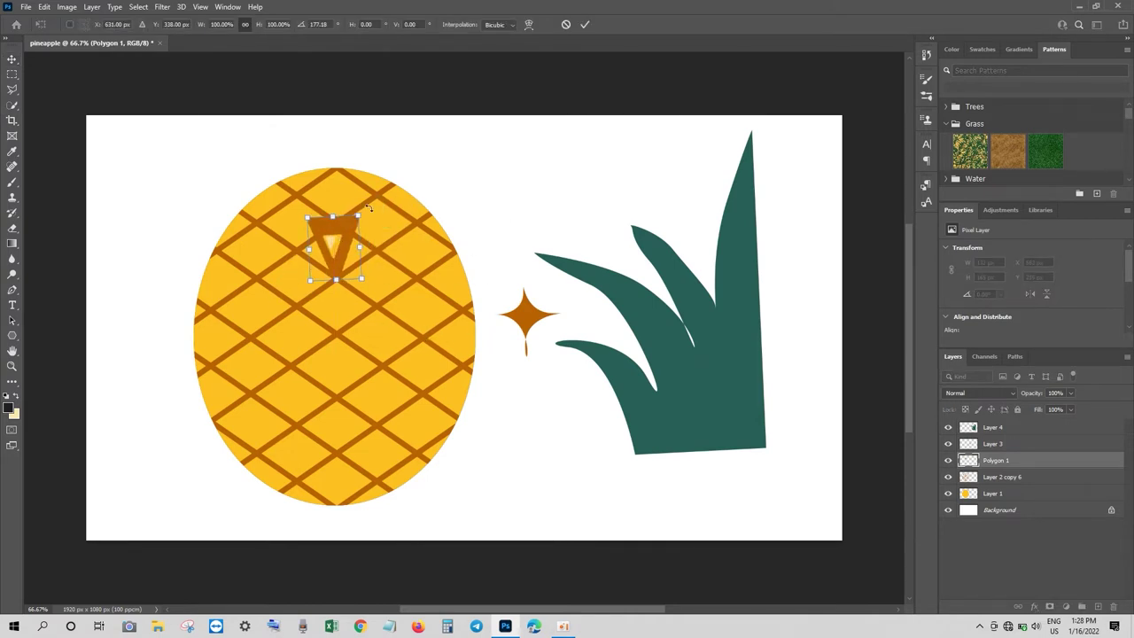
pyautogui.press('Return')
# Duplicate the inverted triangle twice and shrink one copy to about 30% below it
pyautogui.hotkey('ctrl', 'j')
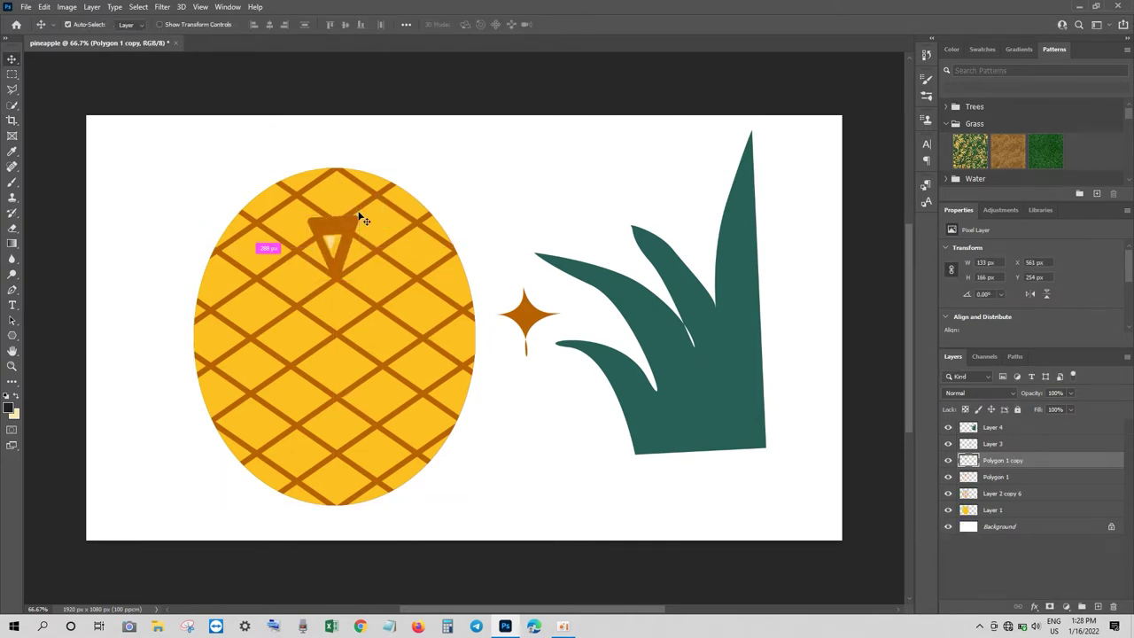
pyautogui.hotkey('ctrl', 'j')
pyautogui.hotkey('ctrl', 't')
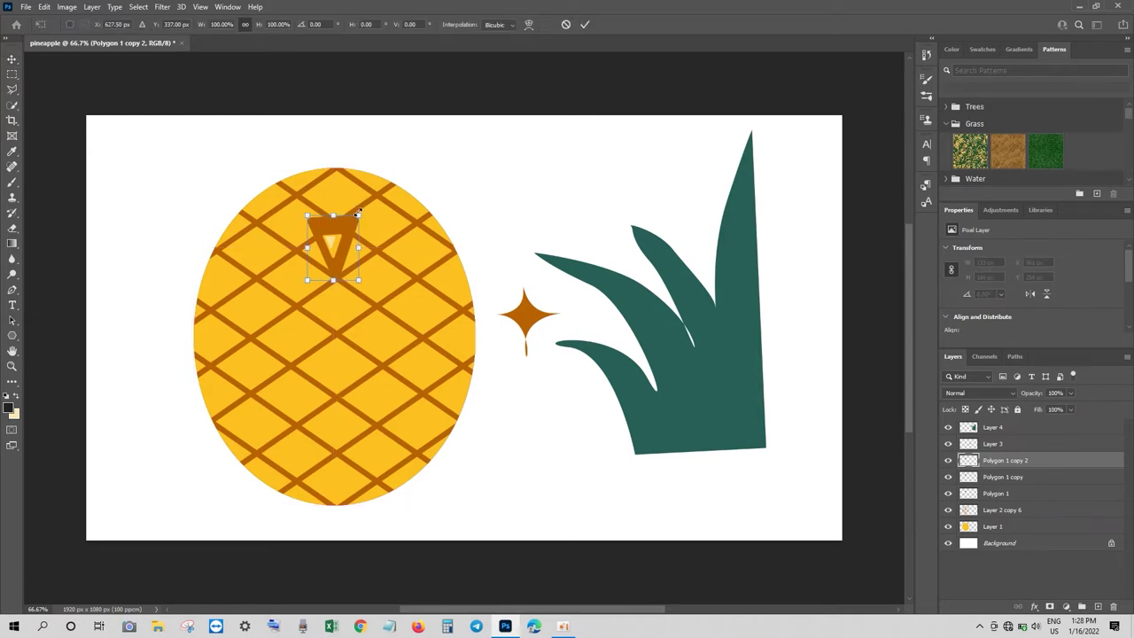
pyautogui.moveTo(357, 213); pyautogui.dragTo(295, 281)
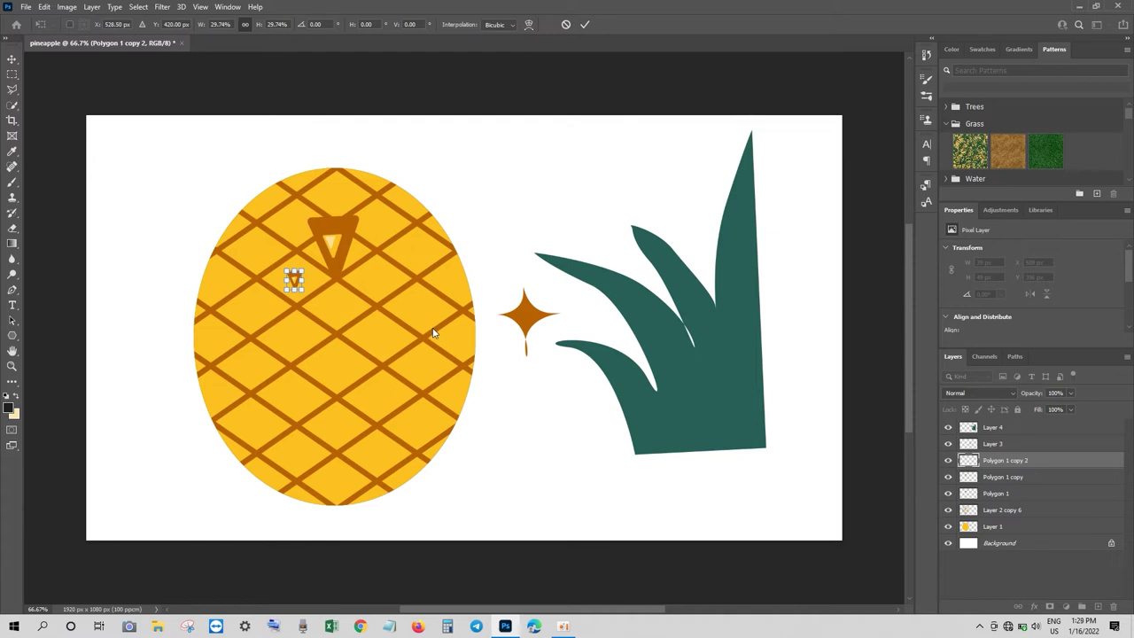
pyautogui.press('Return')
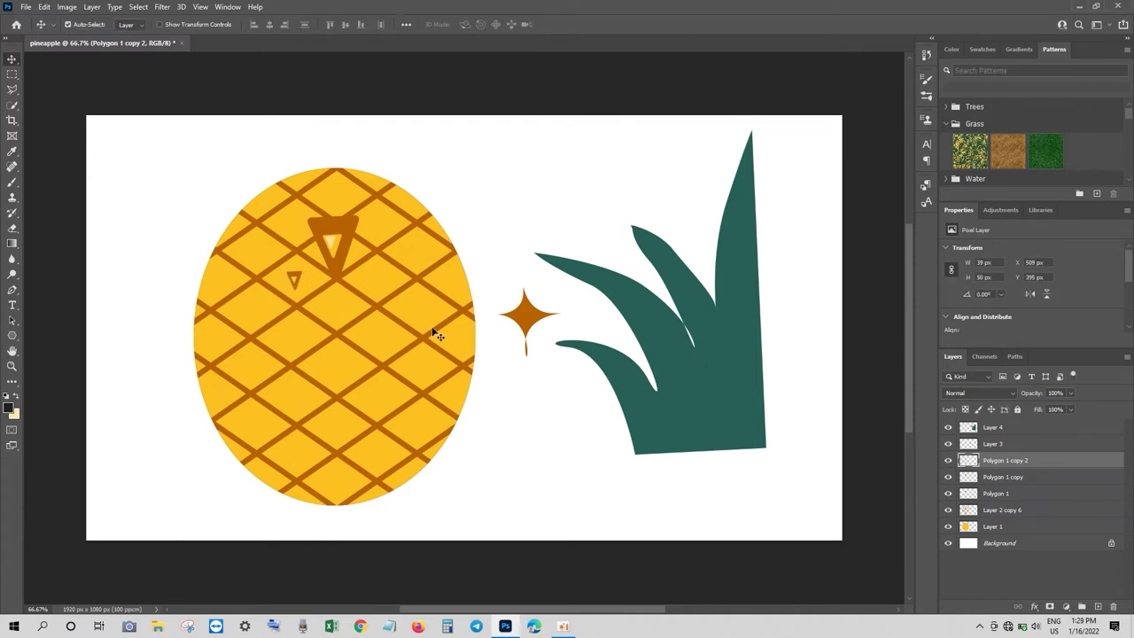
pyautogui.click(379, 306)
pyautogui.hotkey('ctrl', 't')
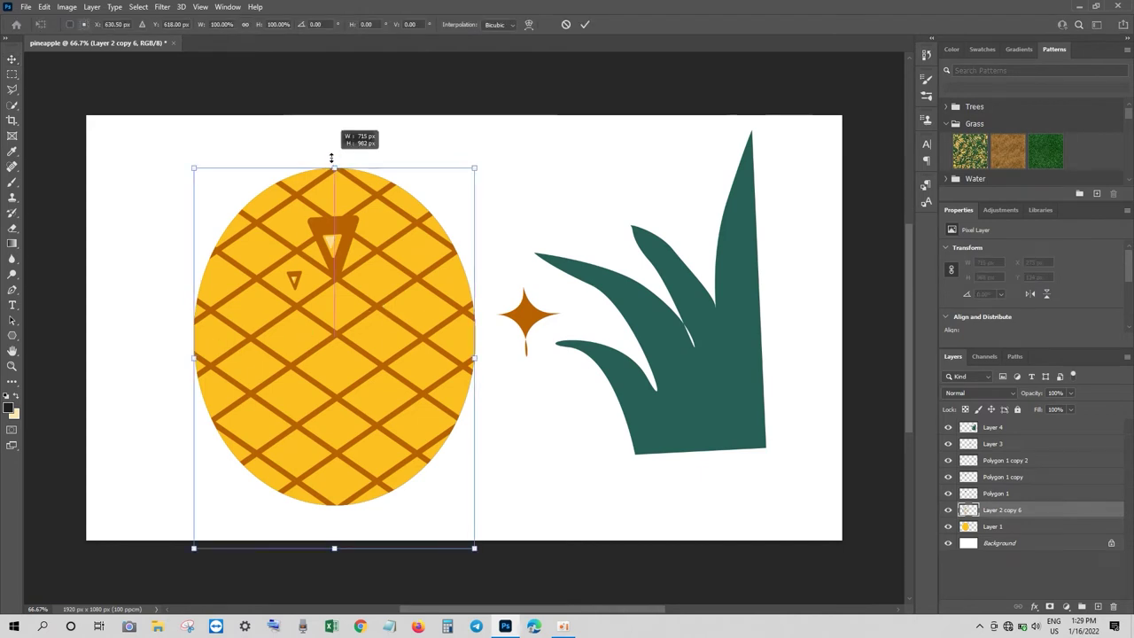
# Stretch the crosshatch lattice taller at the top and bottom to cover the pineapple body
pyautogui.moveTo(330, 165); pyautogui.dragTo(334, 124)
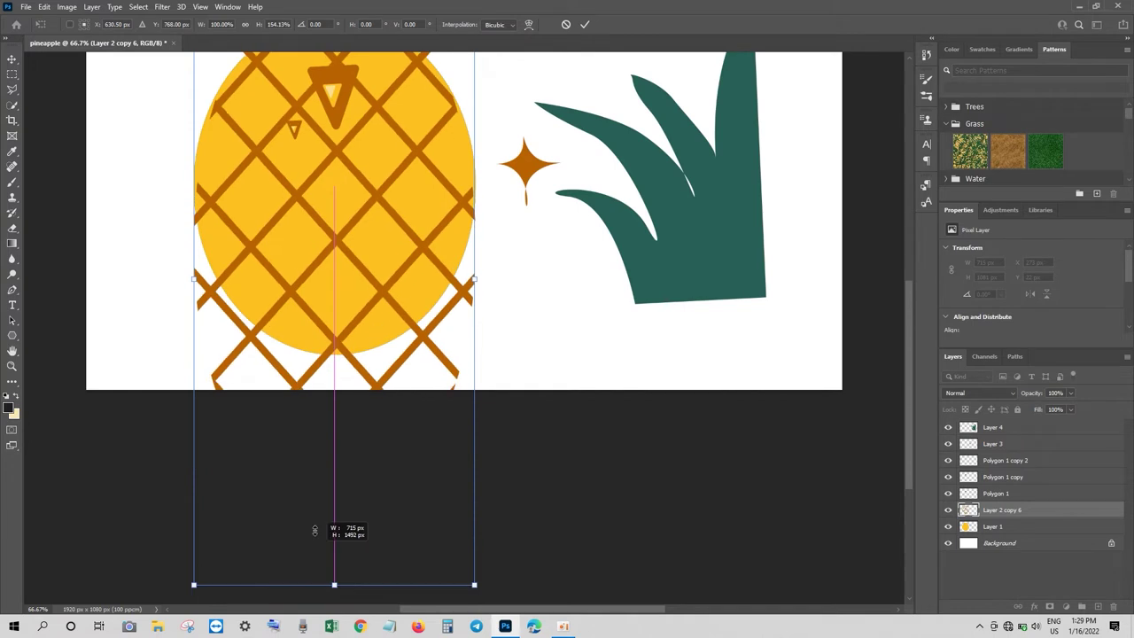
pyautogui.moveTo(334, 549); pyautogui.dragTo(334, 488)
pyautogui.hotkey('ctrl', '-')
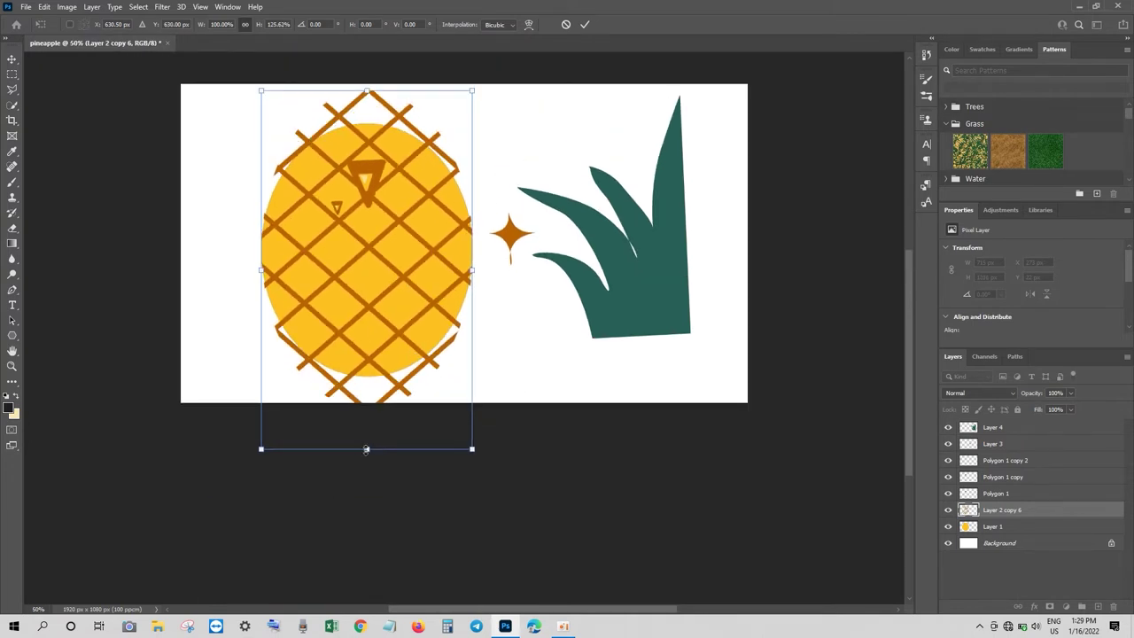
pyautogui.moveTo(364, 451); pyautogui.dragTo(369, 459)
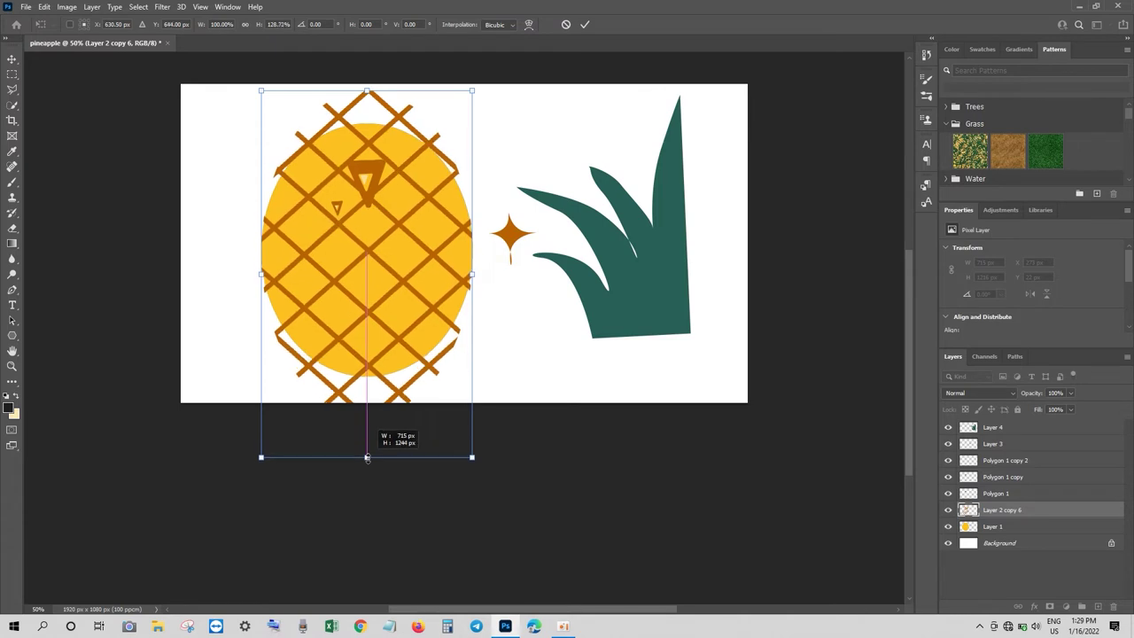
pyautogui.press('Return')
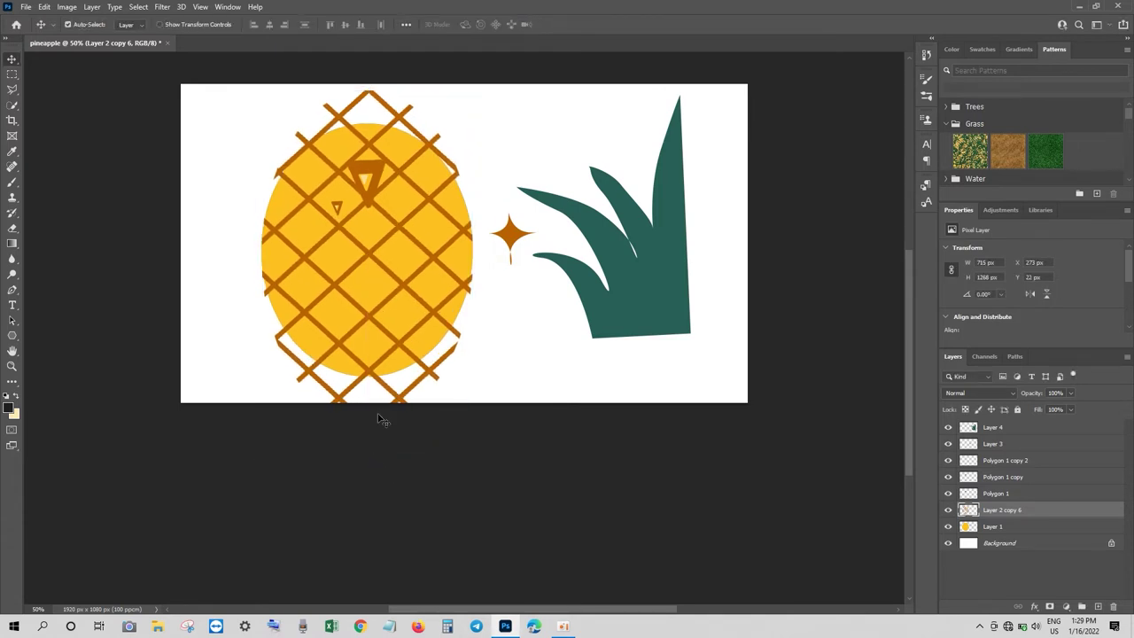
# Trim the lattice outside the pineapple's oval outline using Layer 1's shape
pyautogui.keyDown('ctrl'); pyautogui.click(965, 528); pyautogui.keyUp('ctrl')
pyautogui.hotkey('ctrl', 'shift', 'i')
pyautogui.press('Delete')
pyautogui.hotkey('ctrl', 'd')
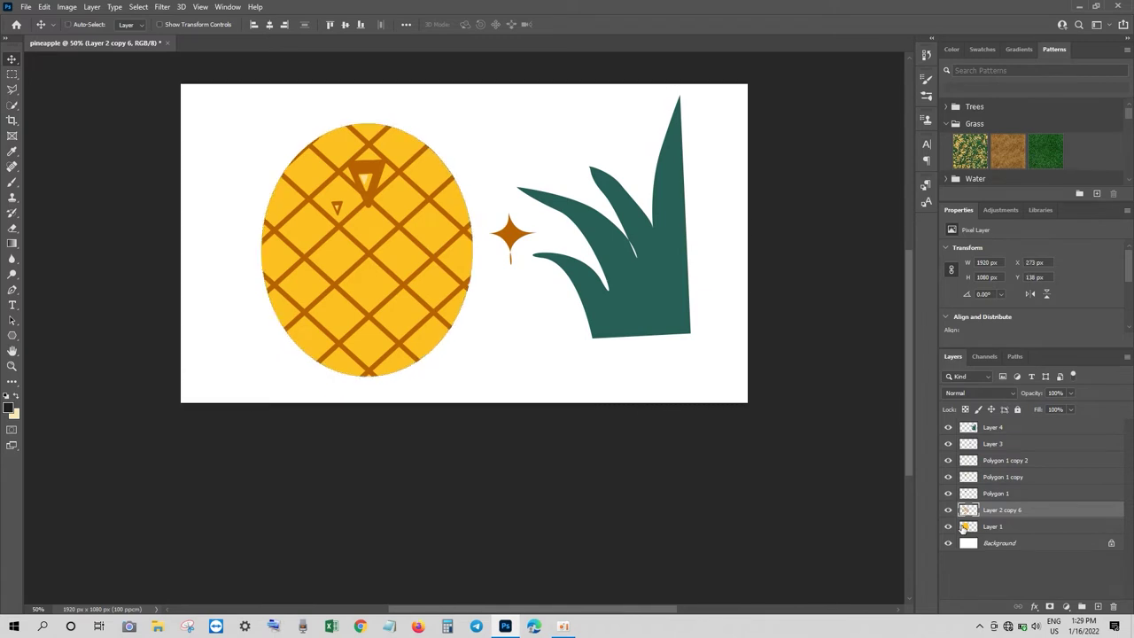
# Move a large triangle beside the leaves and copy the small triangle down a lattice column
pyautogui.moveTo(366, 174)
pyautogui.mouseDown()
pyautogui.moveTo(557, 177)
pyautogui.moveTo(531, 146)
pyautogui.mouseUp()
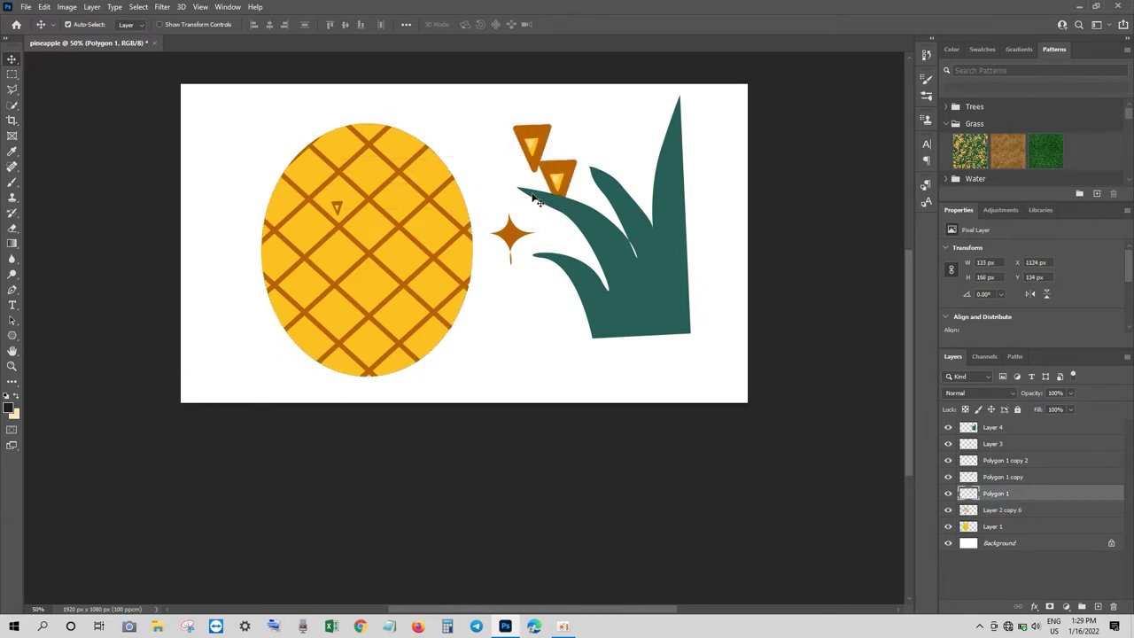
pyautogui.hotkey('ctrl', '+')
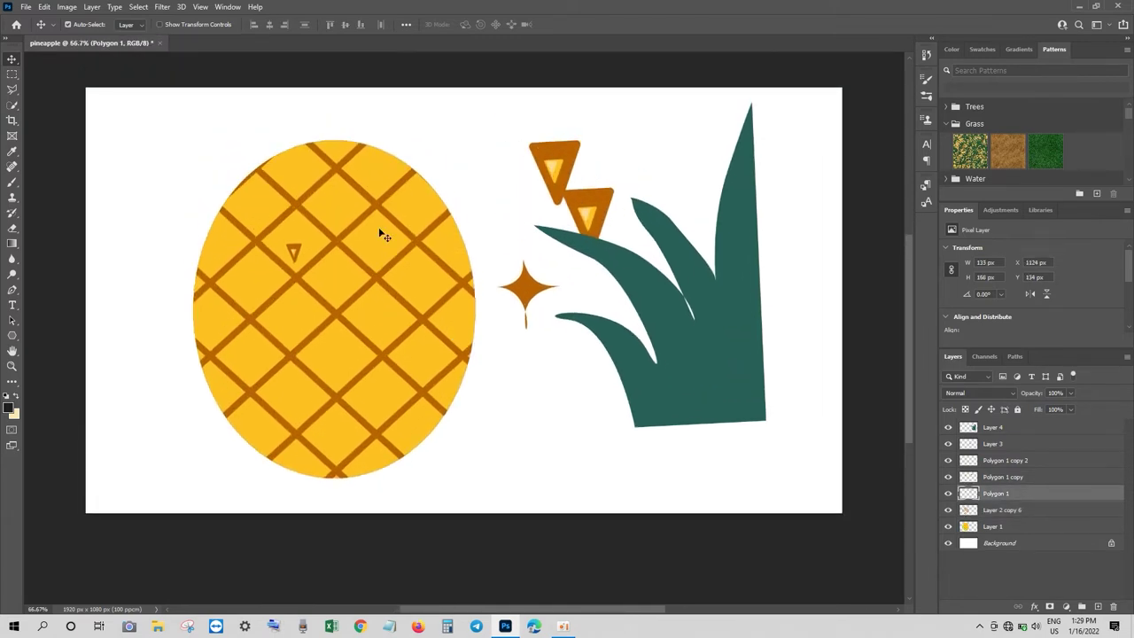
pyautogui.hotkey('ctrl', '+')
pyautogui.moveTo(210, 218); pyautogui.dragTo(219, 206)
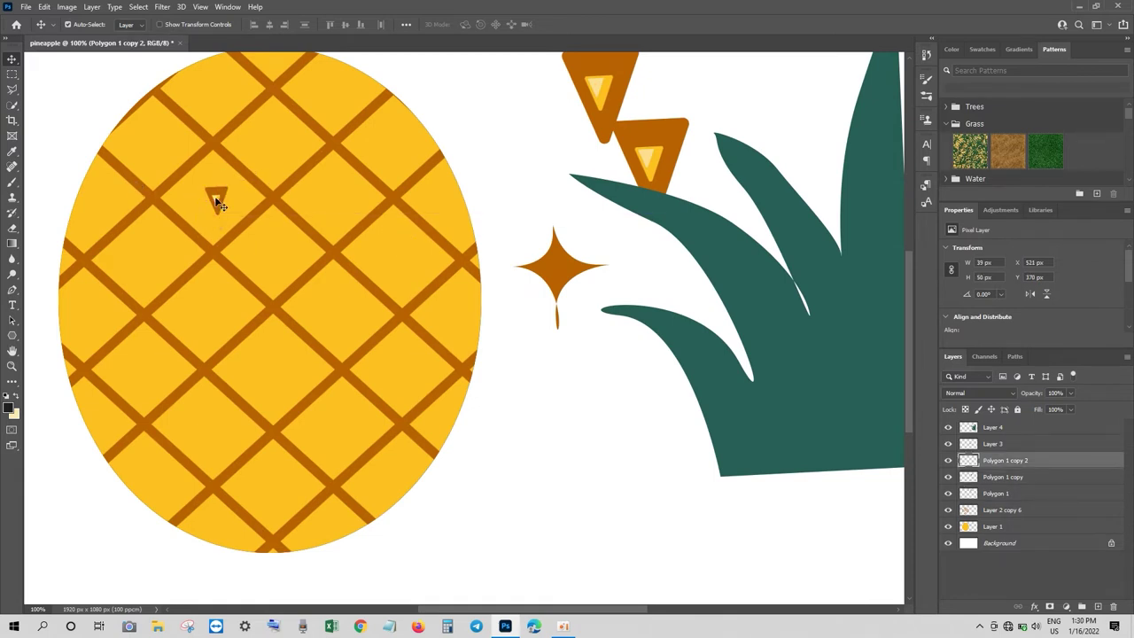
pyautogui.moveTo(221, 206); pyautogui.dragTo(218, 205)
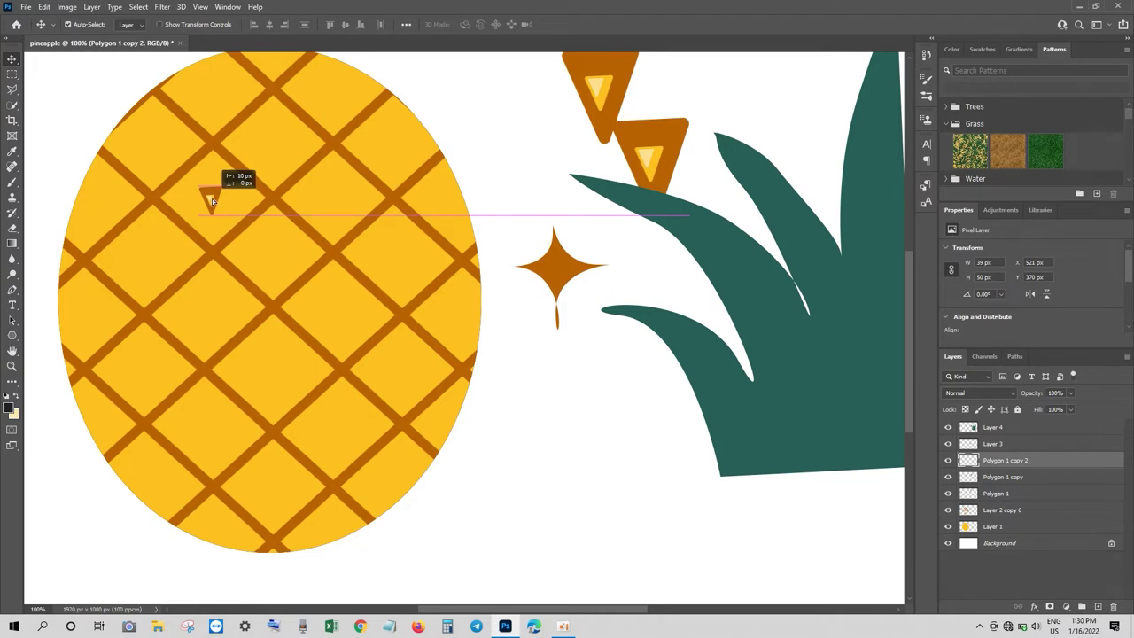
pyautogui.moveTo(216, 200); pyautogui.dragTo(209, 93)
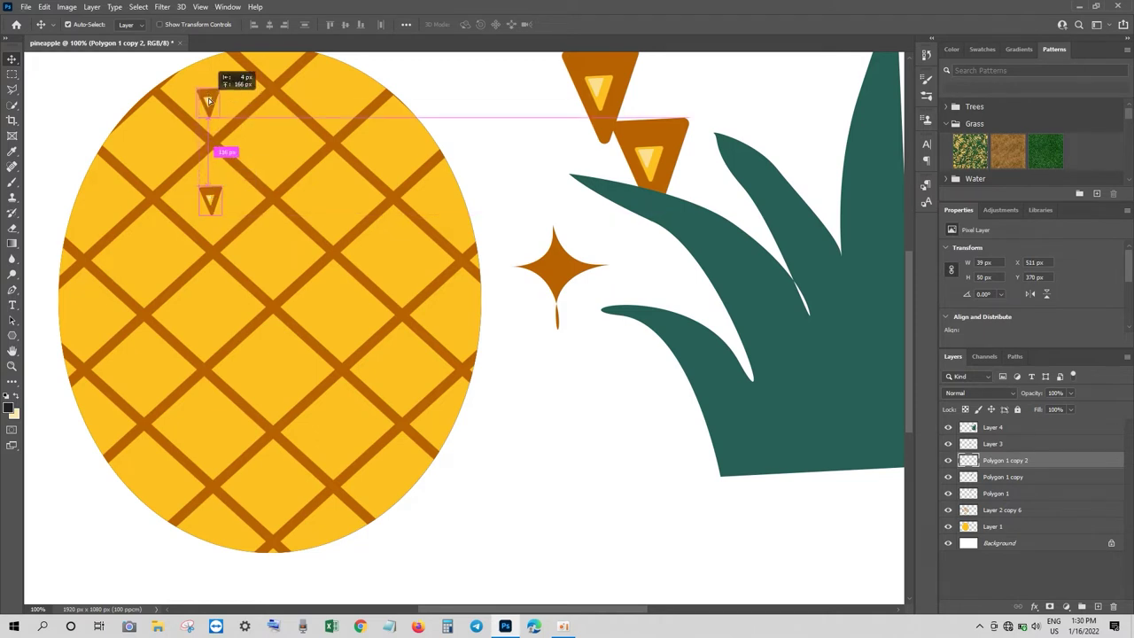
pyautogui.moveTo(209, 199)
pyautogui.mouseDown()
pyautogui.moveTo(215, 530)
pyautogui.moveTo(274, 493)
pyautogui.moveTo(270, 367)
pyautogui.mouseUp()
pyautogui.moveTo(263, 308); pyautogui.dragTo(265, 67)
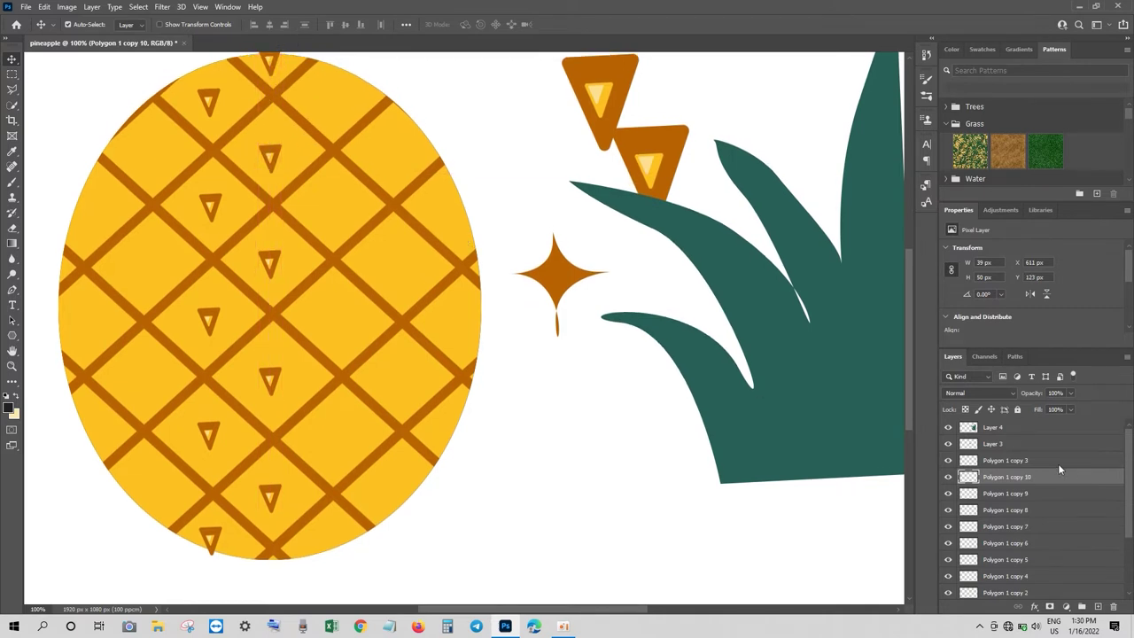
# Merge the triangle layers down to Polygon 1 and shift a duplicate column rightward
pyautogui.scroll(-3, 1009, 519)
pyautogui.scroll(-1, 1003, 576)
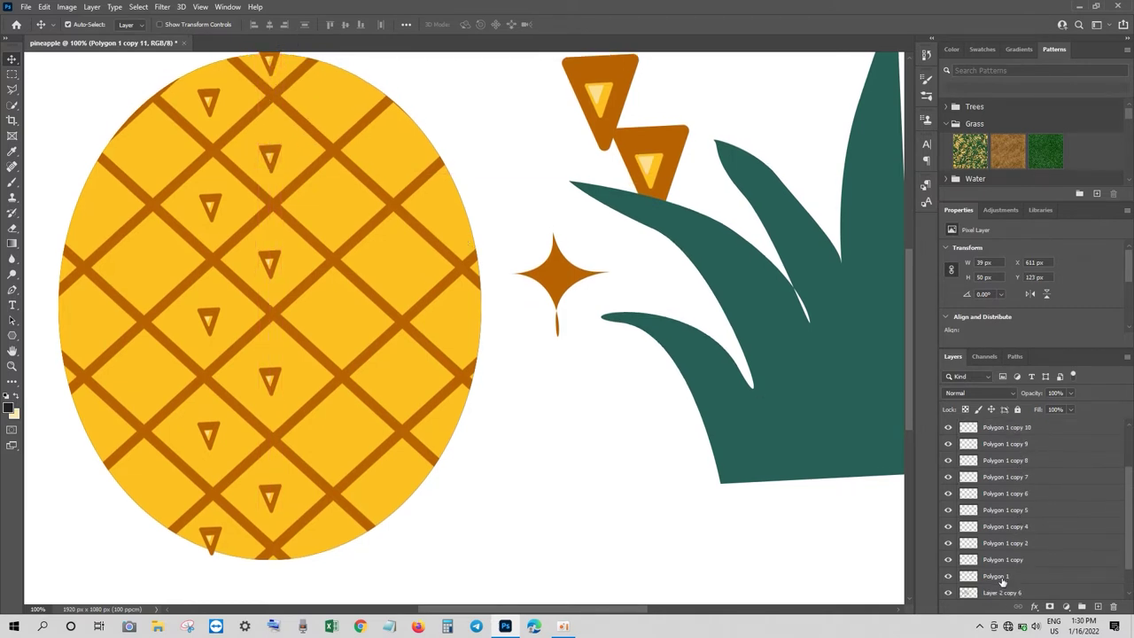
pyautogui.keyDown('shift'); pyautogui.click(1002, 578); pyautogui.keyUp('shift')
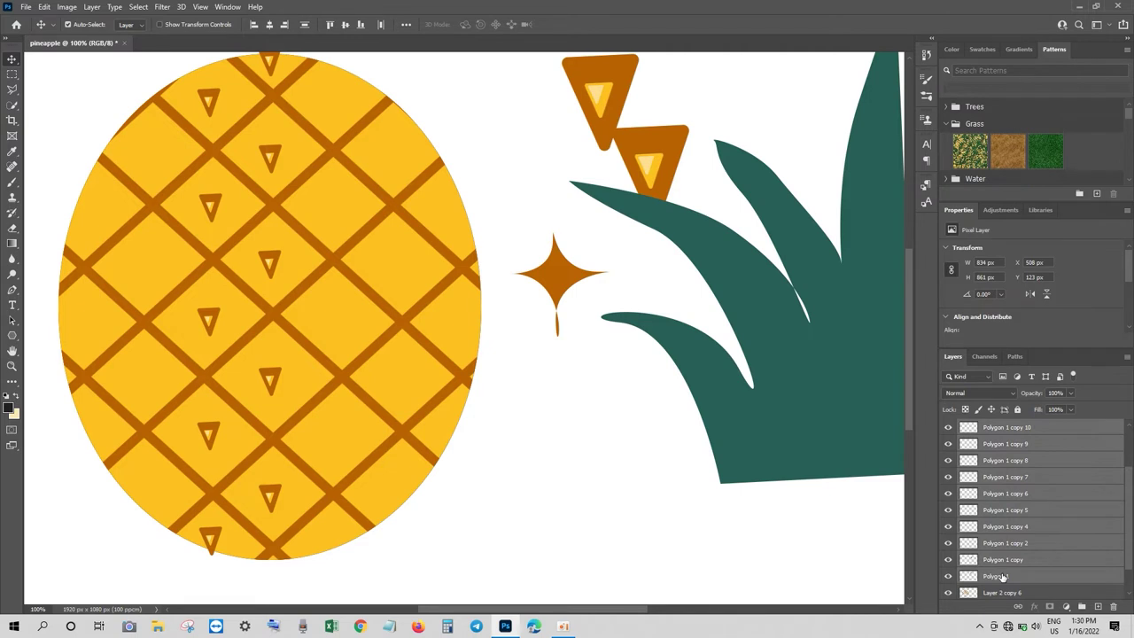
pyautogui.hotkey('ctrl', 'e')
pyautogui.hotkey('ctrl', 'j')
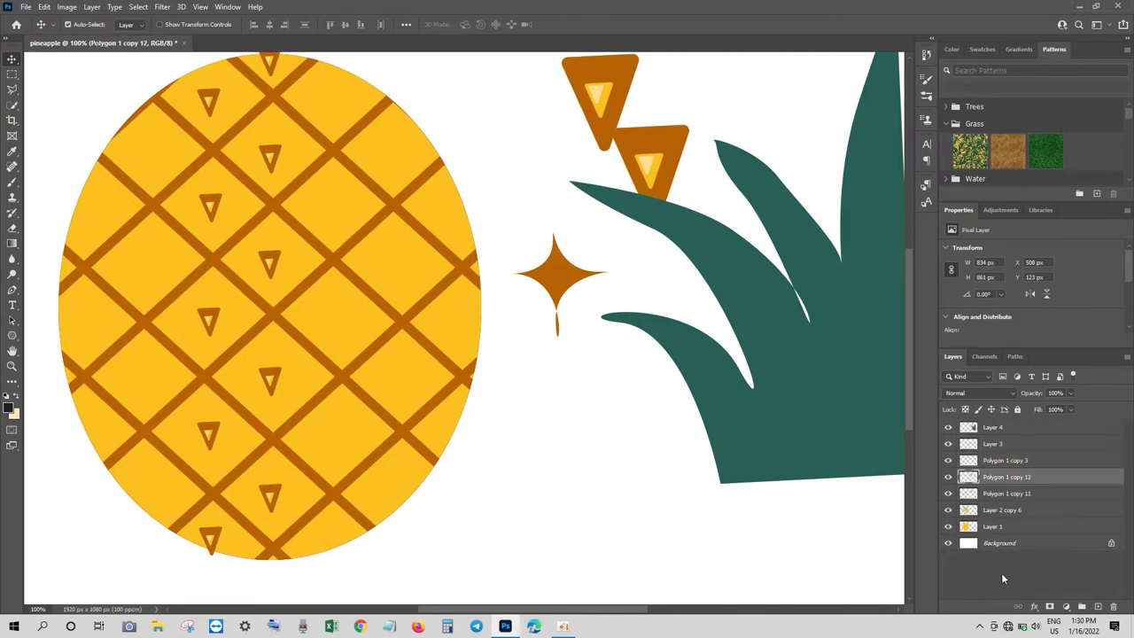
pyautogui.hotkey('ctrl', 't')
pyautogui.scroll(1, 421, 377)
pyautogui.moveTo(430, 362); pyautogui.dragTo(555, 354)
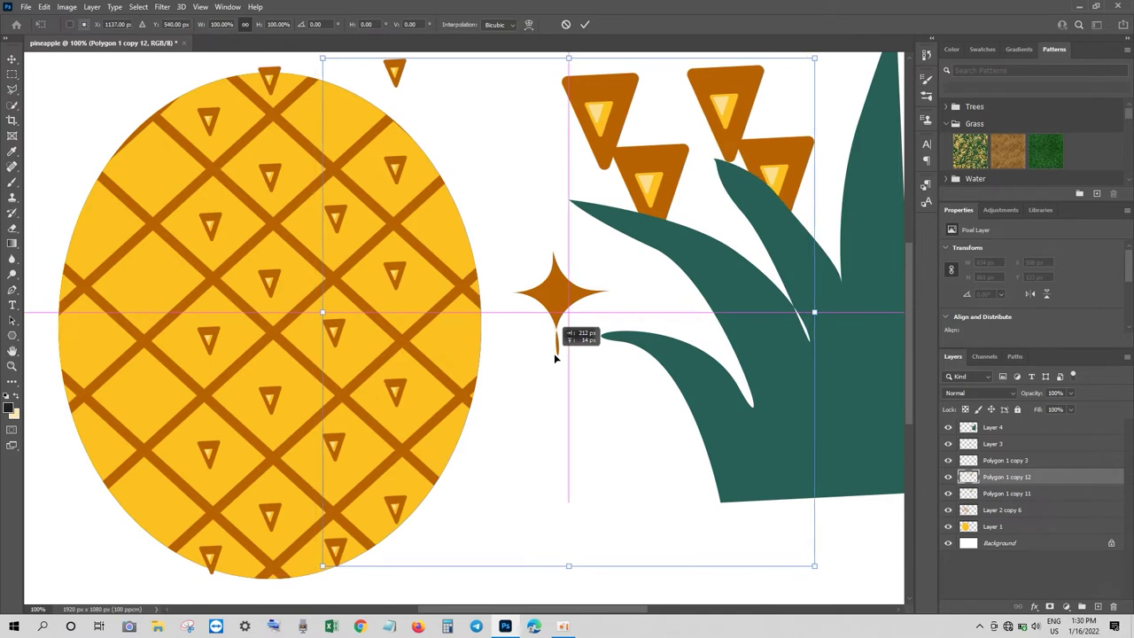
# Place triangle copies in columns to the right and left, then merge them down
pyautogui.moveTo(554, 354); pyautogui.dragTo(553, 355)
pyautogui.press('Return')
pyautogui.hotkey('ctrl', 'j')
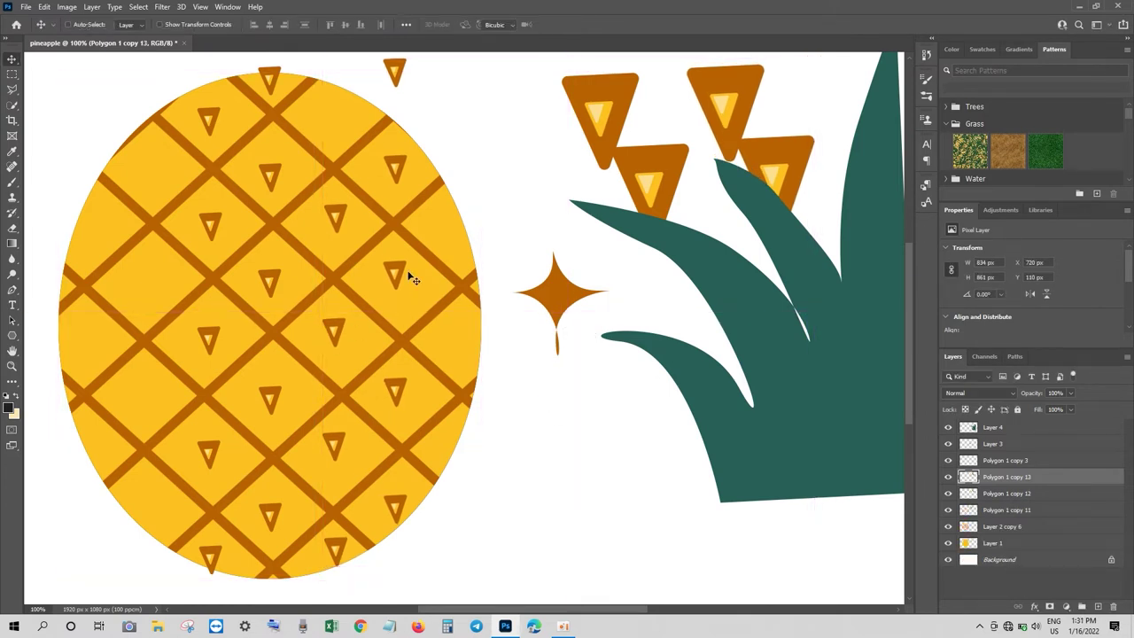
pyautogui.hotkey('ctrl', 't')
pyautogui.moveTo(410, 278); pyautogui.dragTo(309, 285)
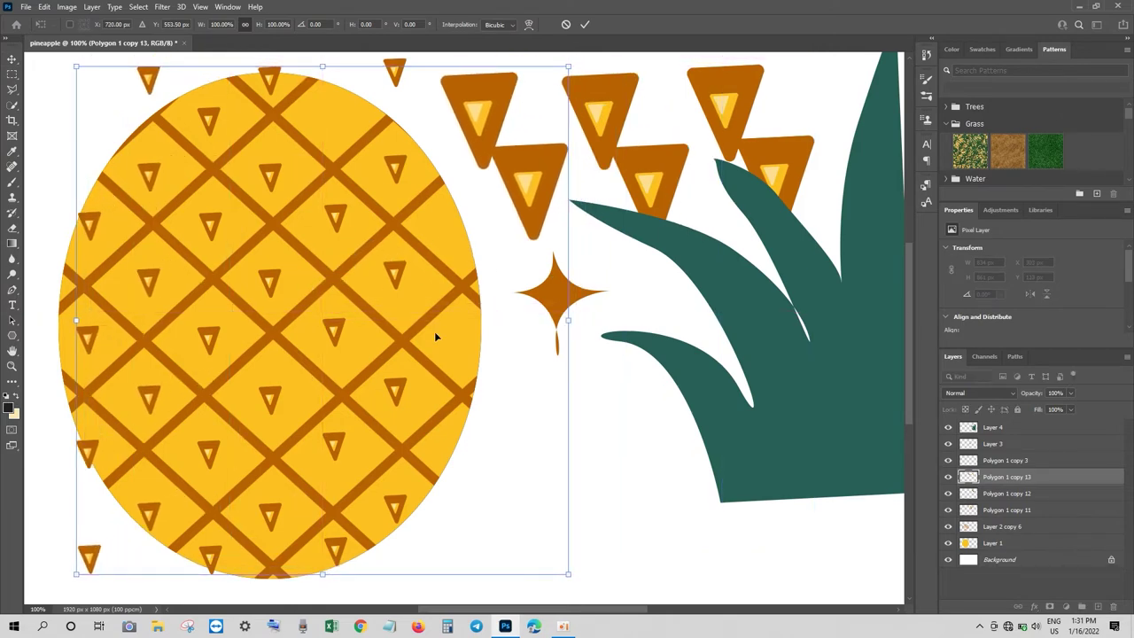
pyautogui.press('Return')
pyautogui.rightClick(992, 476)
pyautogui.click(891, 459)
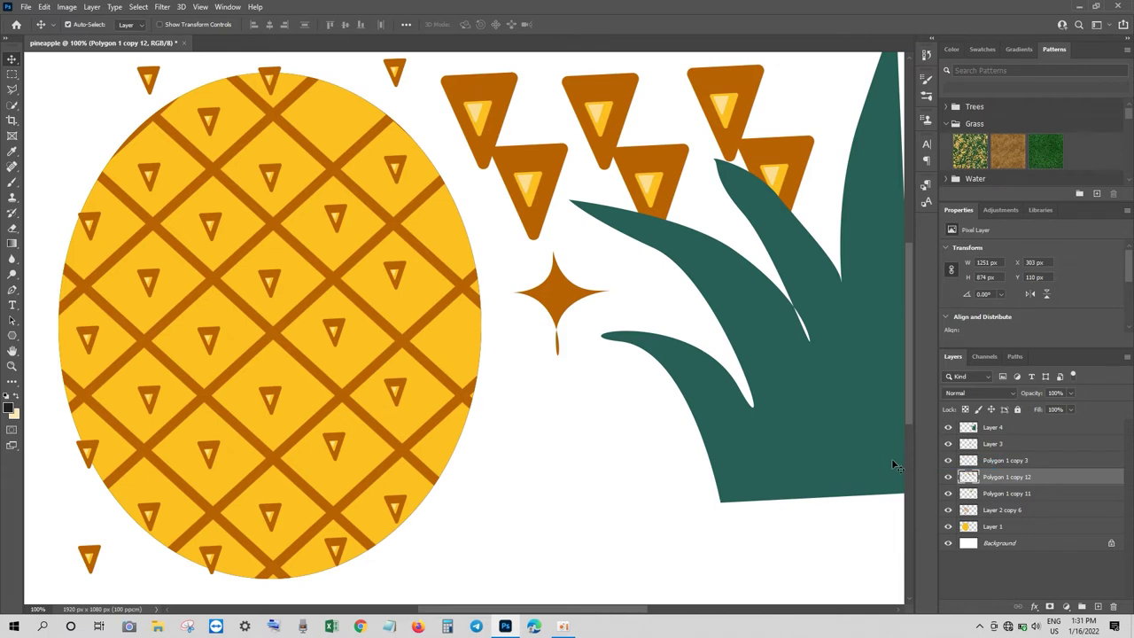
# Delete the small triangles falling outside the pineapple's oval
pyautogui.keyDown('ctrl'); pyautogui.click(968, 526); pyautogui.keyUp('ctrl')
pyautogui.hotkey('ctrl', '-')
pyautogui.hotkey('ctrl', 'shift', 'i')
pyautogui.press('Delete')
pyautogui.hotkey('ctrl', 'd')
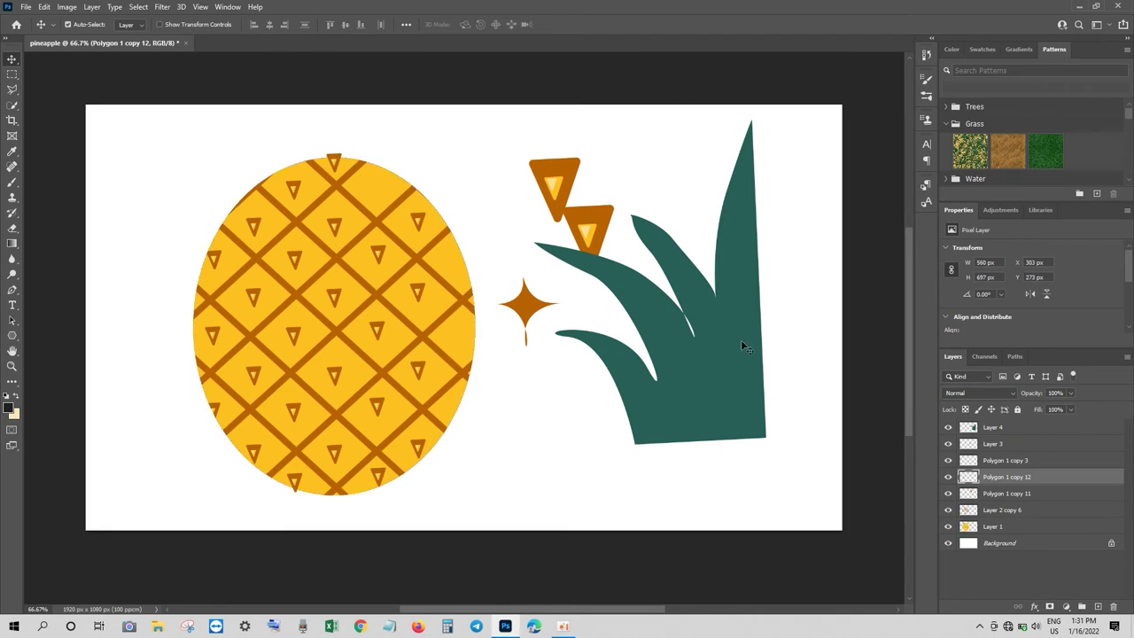
# Toggle the star and triangle pattern visibility to check the result, back at 100% zoom
pyautogui.click(948, 443)
pyautogui.click(948, 442)
pyautogui.click(949, 493)
pyautogui.click(948, 493)
pyautogui.click(947, 443)
pyautogui.hotkey('ctrl', '+')
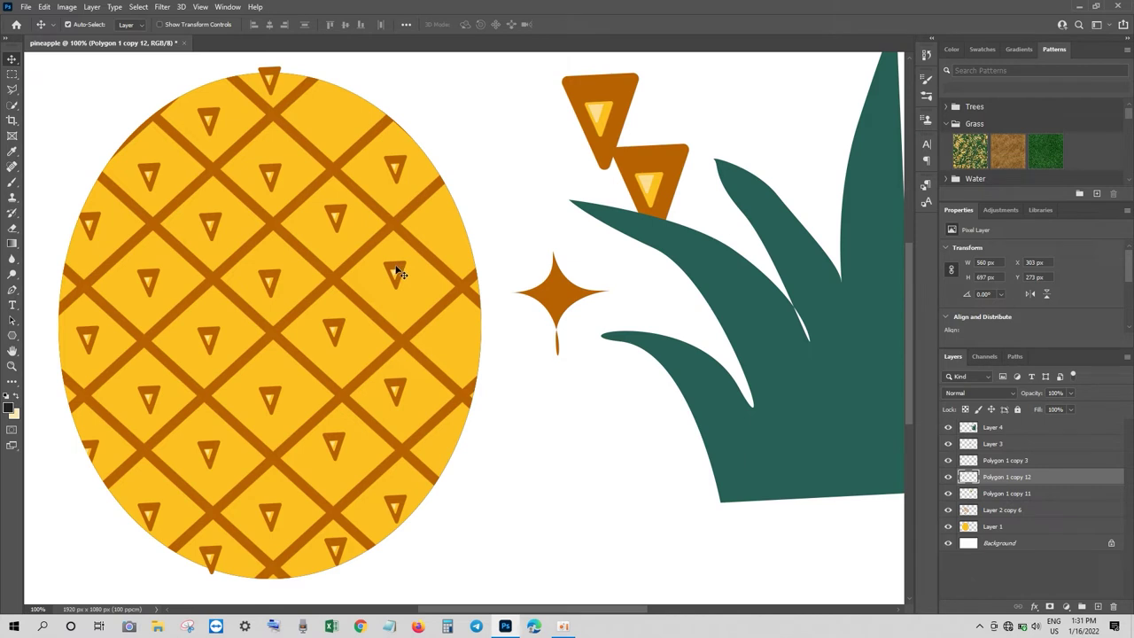
pyautogui.click(12, 75)
# Copy one small triangle onto its own layer and place it in a diamond near the right edge
pyautogui.moveTo(368, 251); pyautogui.dragTo(420, 298)
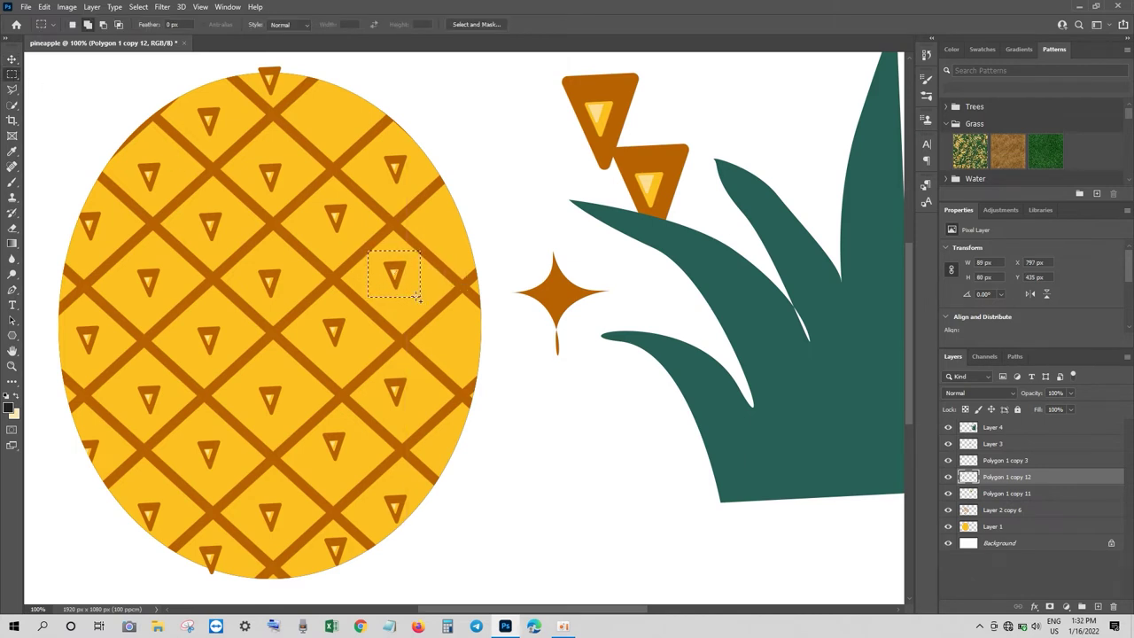
pyautogui.hotkey('ctrl', 'j')
pyautogui.hotkey('ctrl', 't')
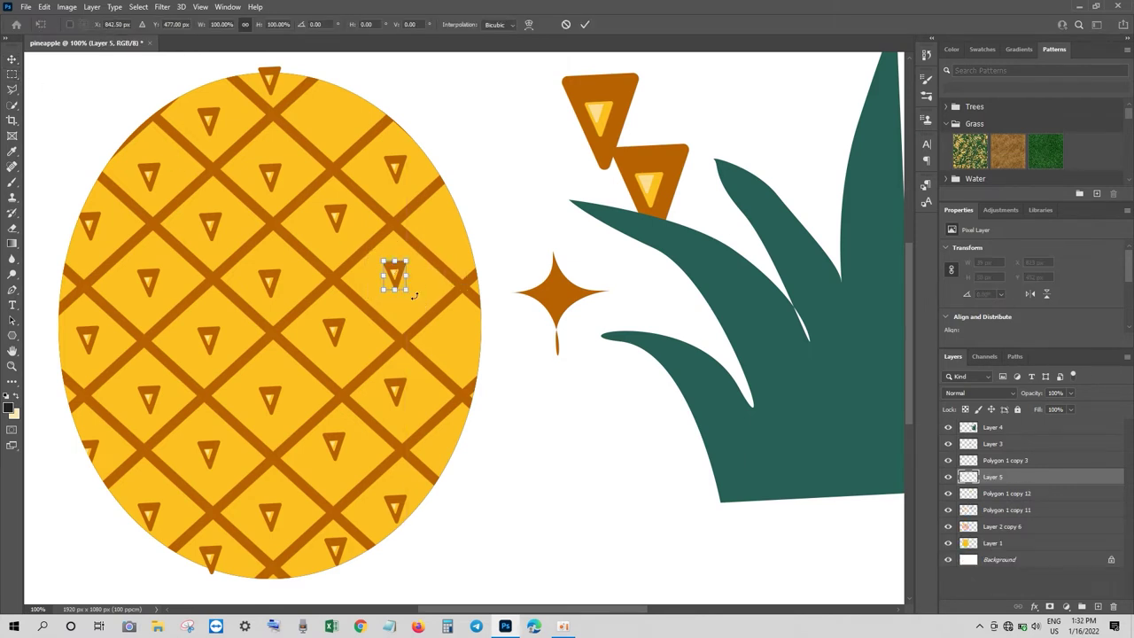
pyautogui.moveTo(400, 273); pyautogui.dragTo(449, 228)
pyautogui.press('Return')
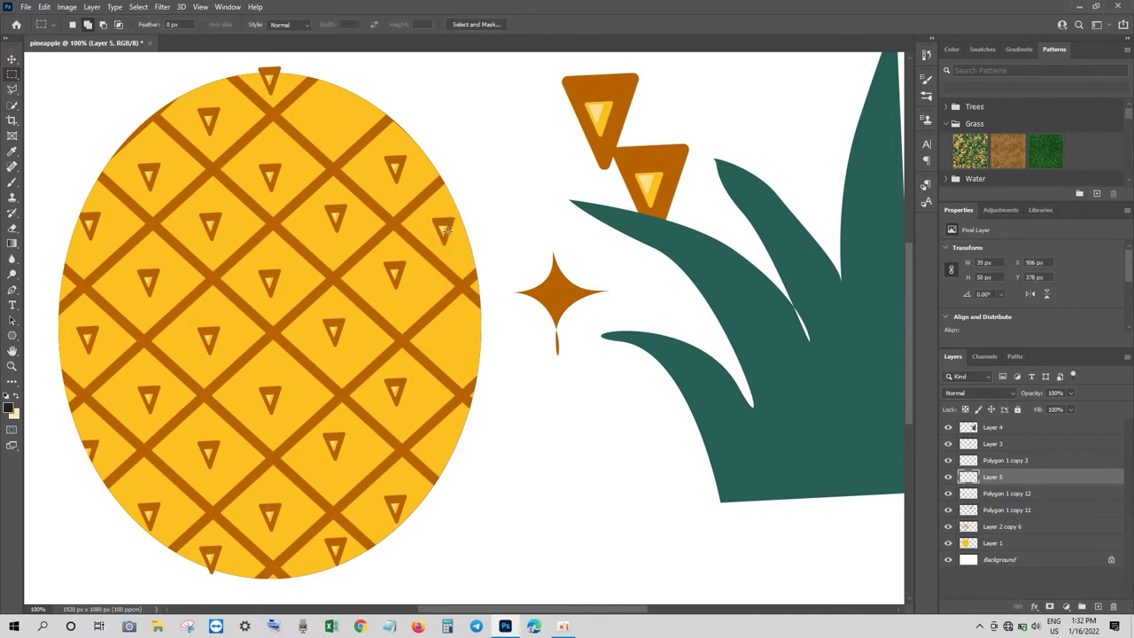
# Alt-drag triangle copies into empty diamonds along the right edge and near the top
pyautogui.click(11, 60)
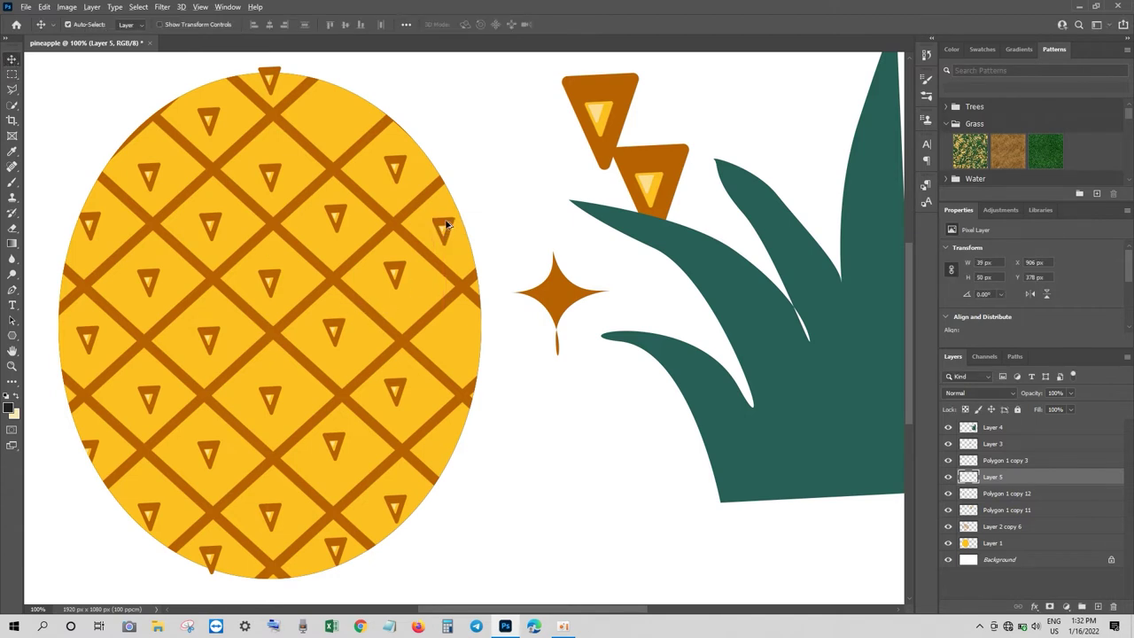
pyautogui.moveTo(447, 226)
pyautogui.mouseDown()
pyautogui.moveTo(456, 342)
pyautogui.moveTo(444, 445)
pyautogui.mouseUp()
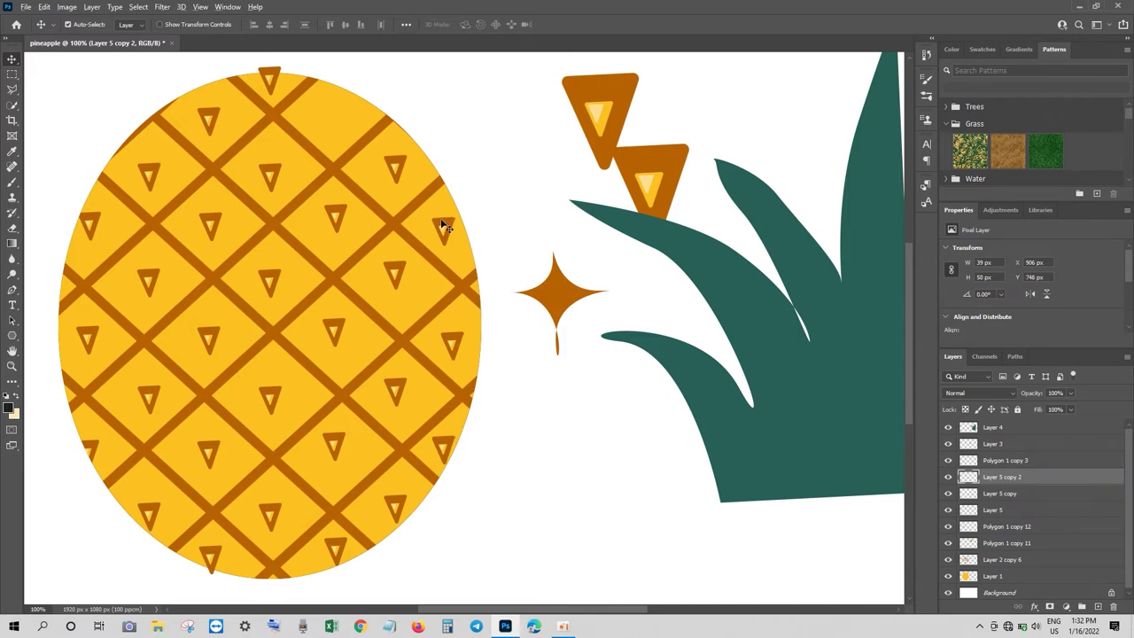
pyautogui.moveTo(446, 228); pyautogui.dragTo(334, 117)
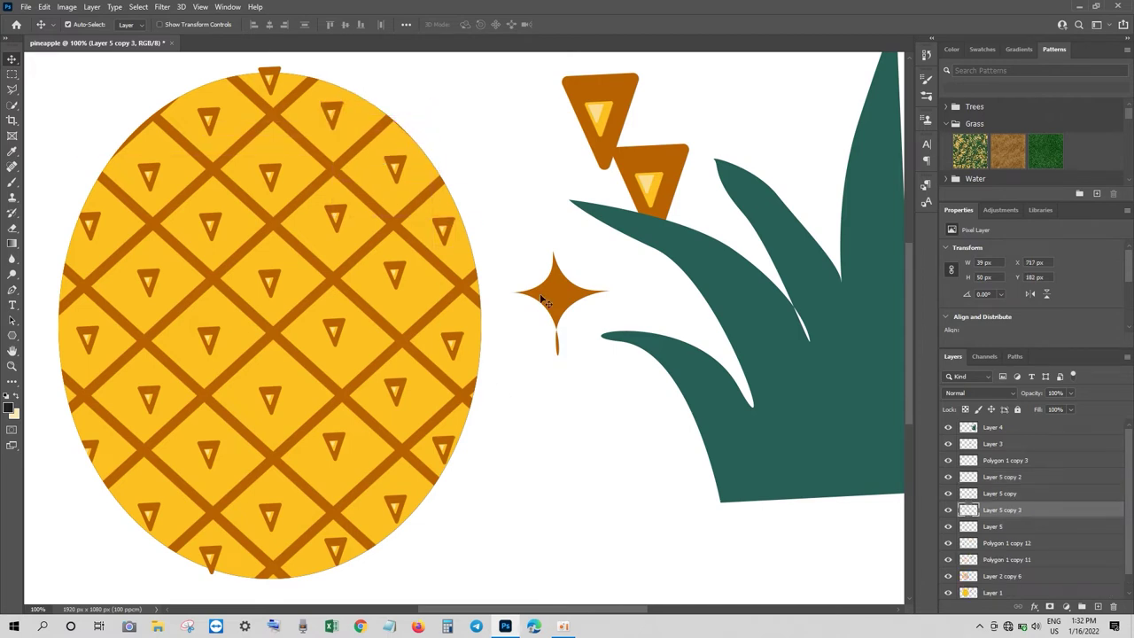
pyautogui.click(554, 293)
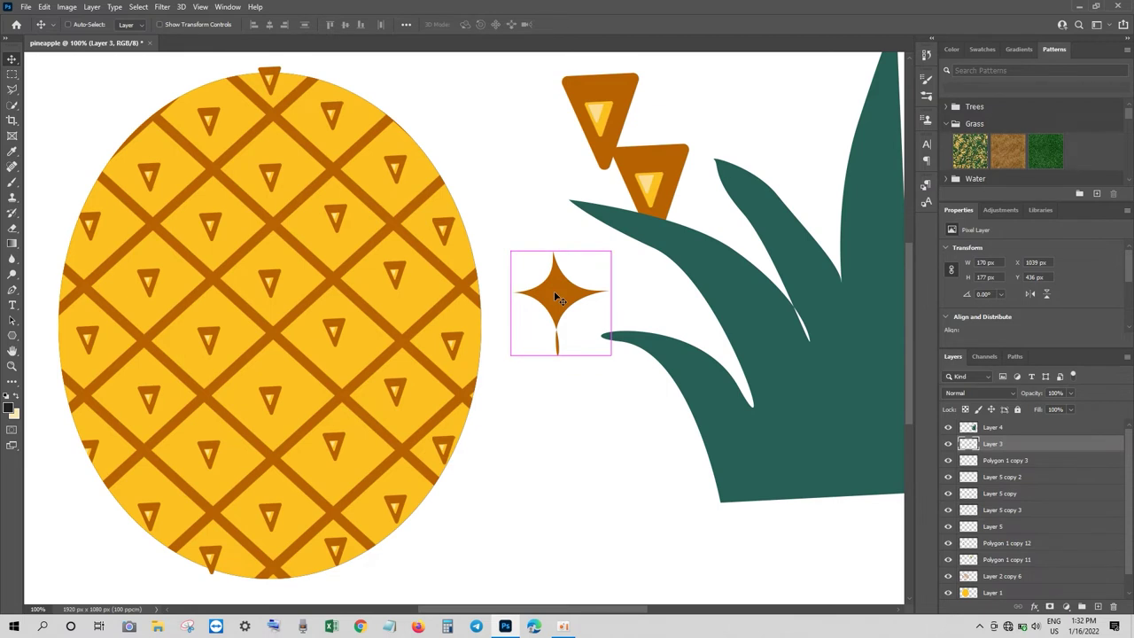
# Duplicate the star, shrink and rotate it, and set it on a middle lattice crossing
pyautogui.hotkey('ctrl', 'j')
pyautogui.hotkey('ctrl', 't')
pyautogui.moveTo(556, 297); pyautogui.dragTo(335, 274)
pyautogui.moveTo(390, 229)
pyautogui.mouseDown()
pyautogui.moveTo(362, 259)
pyautogui.moveTo(336, 263)
pyautogui.moveTo(378, 282)
pyautogui.mouseUp()
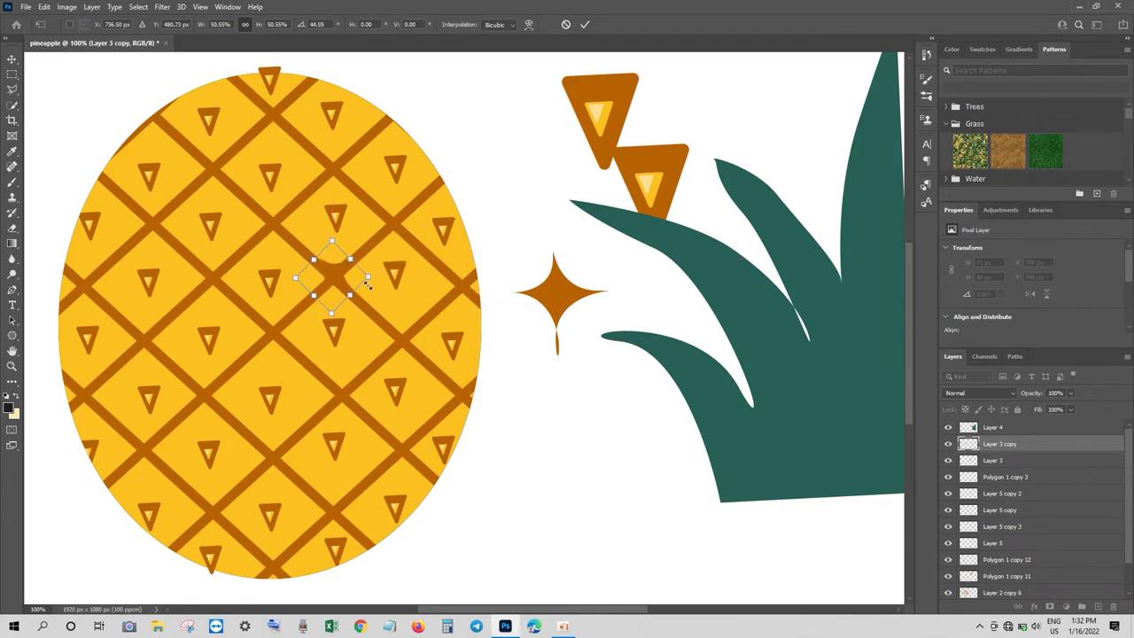
pyautogui.moveTo(332, 312); pyautogui.dragTo(327, 324)
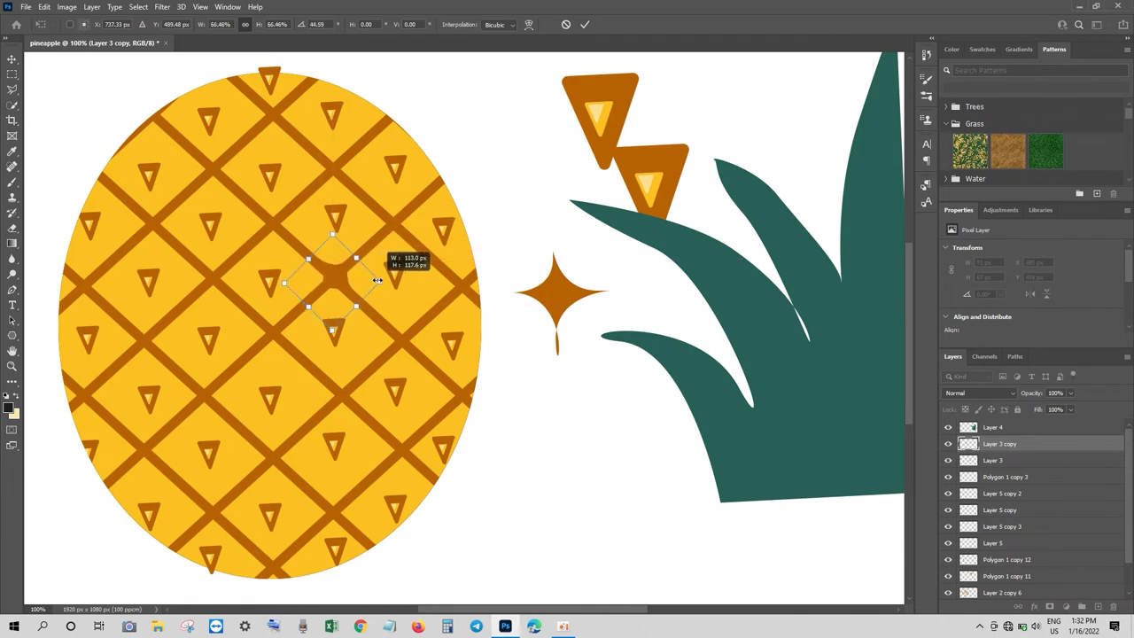
pyautogui.moveTo(365, 280)
pyautogui.mouseDown()
pyautogui.moveTo(380, 281)
pyautogui.moveTo(370, 236)
pyautogui.mouseUp()
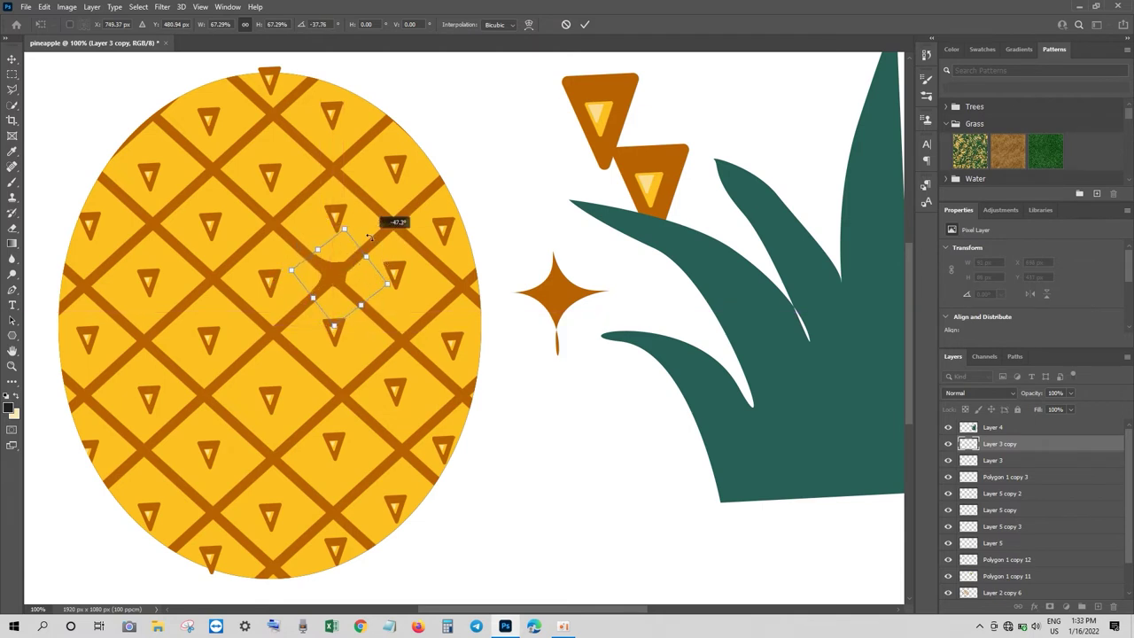
pyautogui.moveTo(370, 236); pyautogui.dragTo(372, 230)
pyautogui.moveTo(353, 273); pyautogui.dragTo(339, 283)
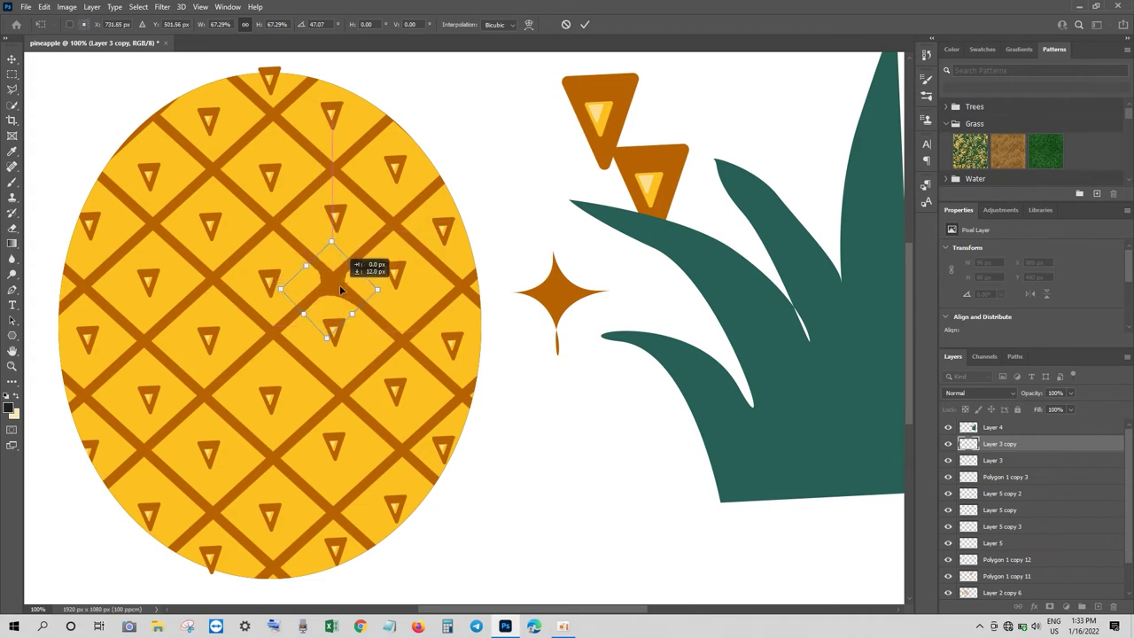
pyautogui.press('Return')
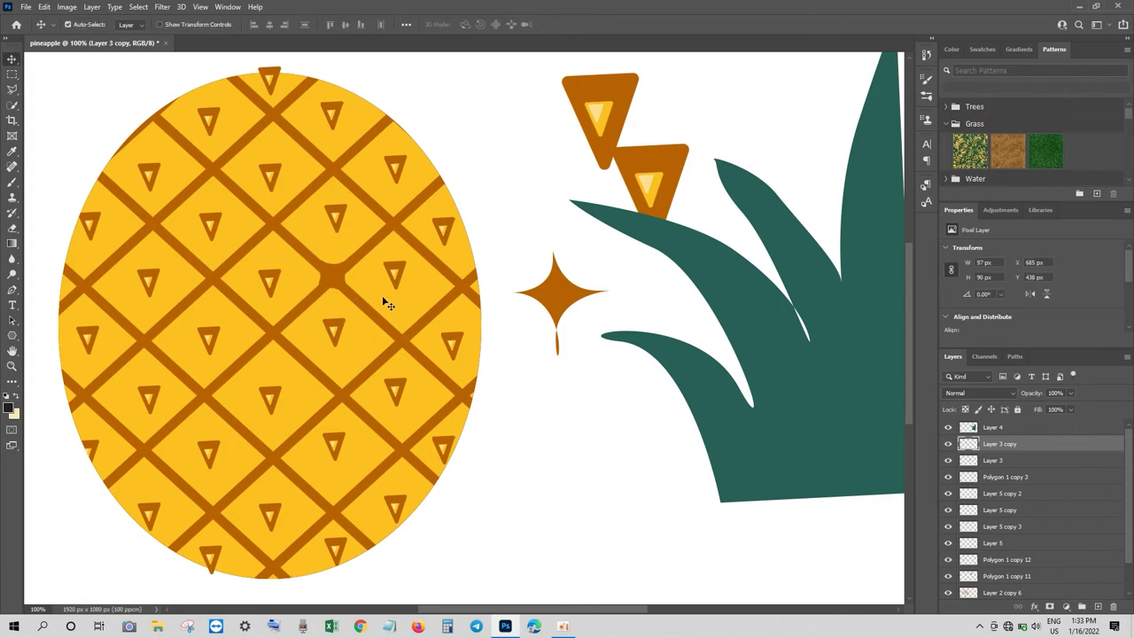
# Copy the star knot to three more crossings along the same row, left and right
pyautogui.moveTo(341, 284); pyautogui.dragTo(211, 282)
pyautogui.moveTo(211, 283); pyautogui.dragTo(96, 290)
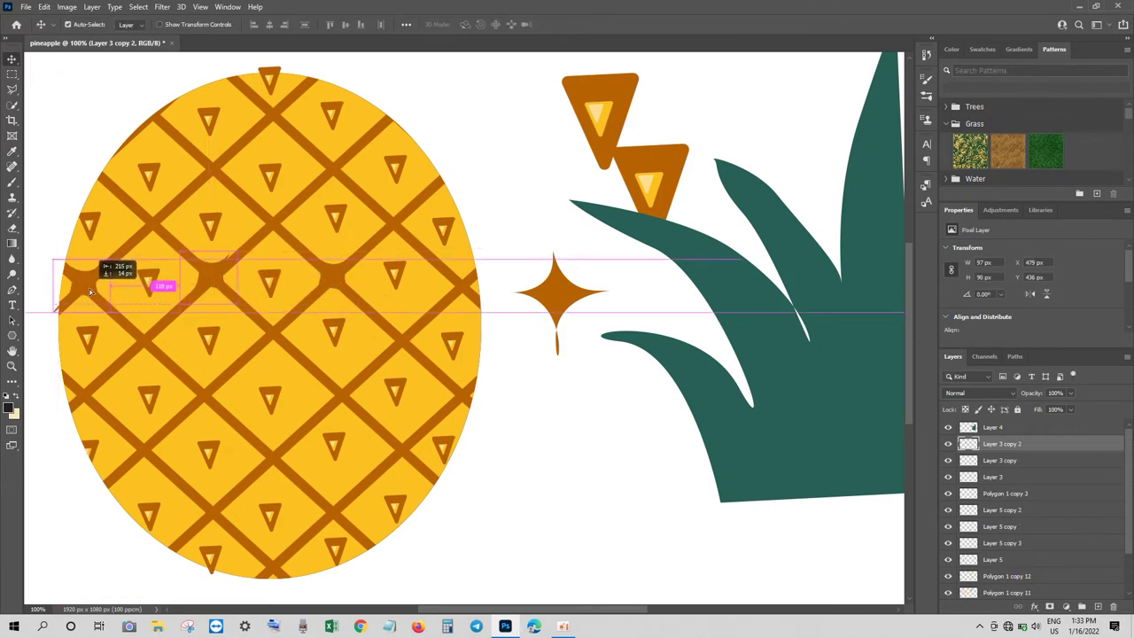
pyautogui.moveTo(89, 286); pyautogui.dragTo(469, 290)
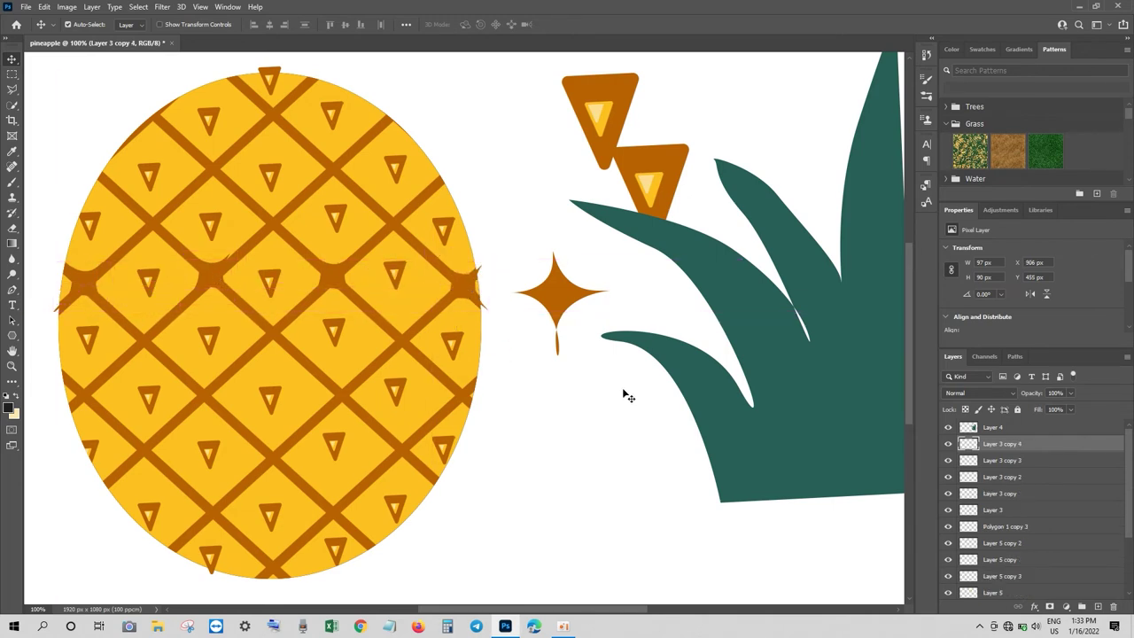
pyautogui.keyDown('shift'); pyautogui.click(1005, 510); pyautogui.keyUp('shift')
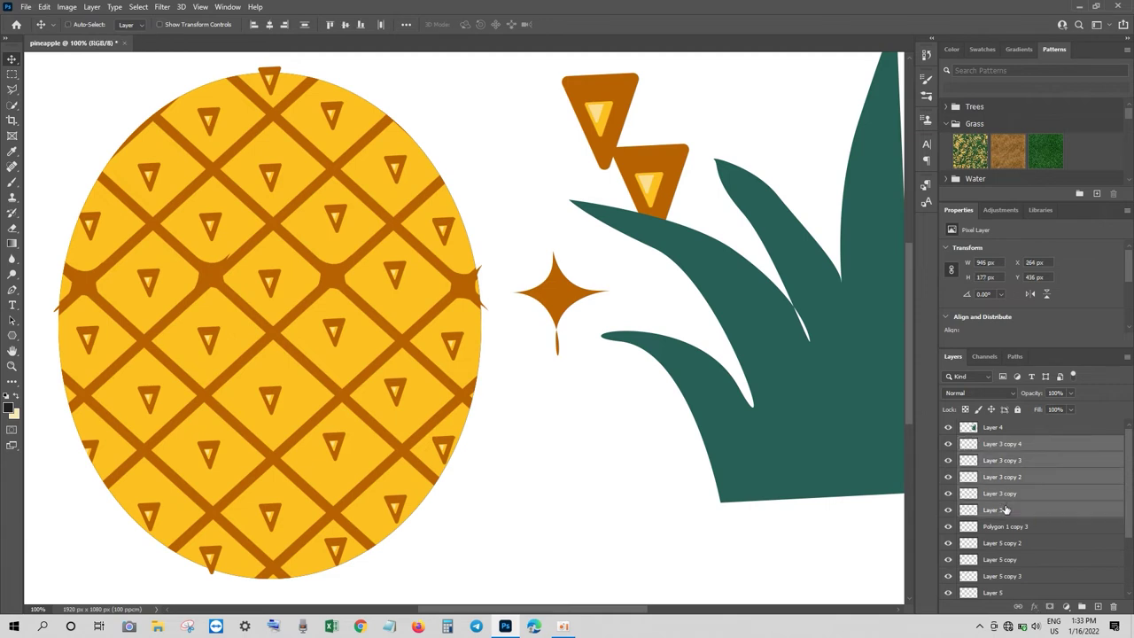
# Merge the star copies into one row layer and skew it to follow the lattice
pyautogui.click(947, 510)
pyautogui.keyDown('ctrl'); pyautogui.click(1006, 510); pyautogui.keyUp('ctrl')
pyautogui.hotkey('ctrl', 'e')
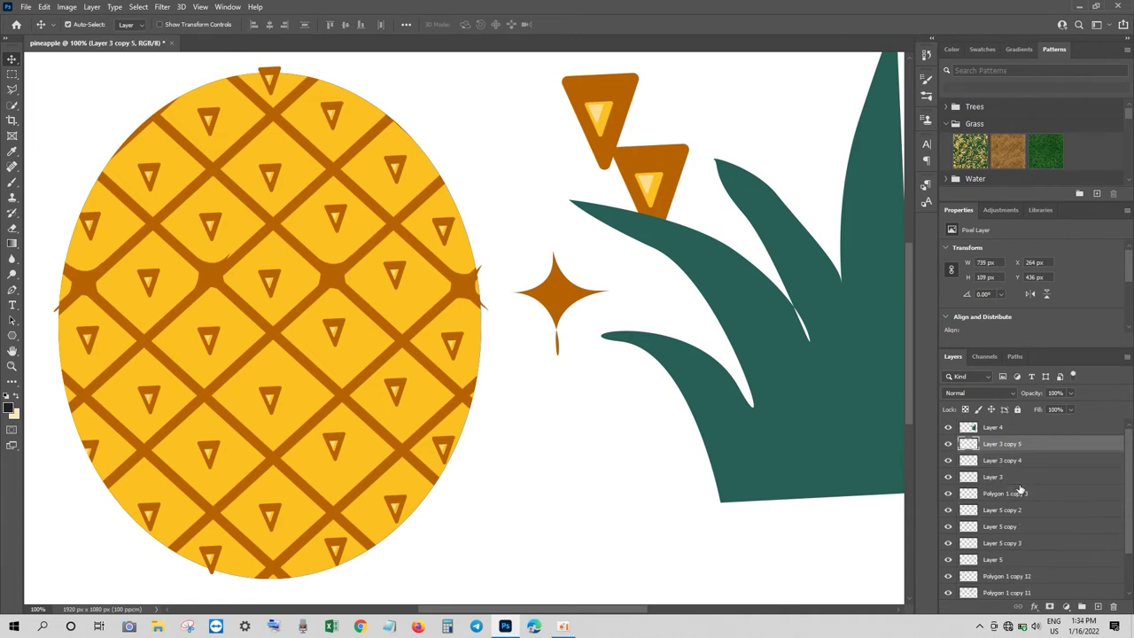
pyautogui.hotkey('ctrl', 't')
pyautogui.moveTo(414, 284); pyautogui.dragTo(411, 404)
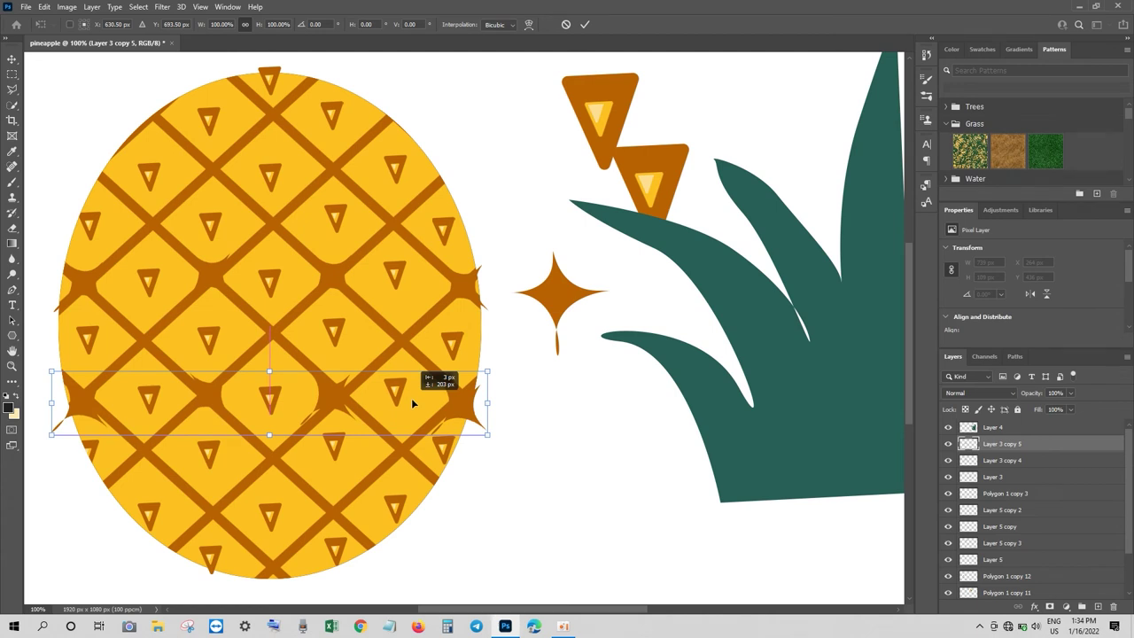
pyautogui.moveTo(488, 403); pyautogui.dragTo(487, 393)
pyautogui.rightClick(475, 408)
pyautogui.click(497, 227)
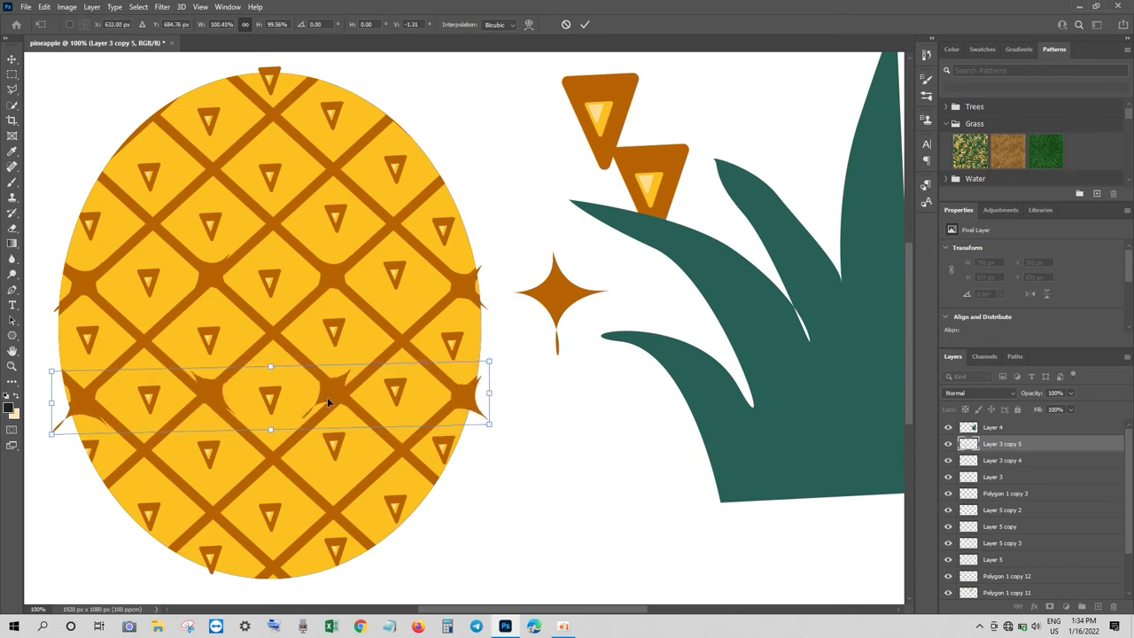
pyautogui.press('Return')
# Duplicate the star row onto lower and upper lattice crossings across the pineapple
pyautogui.hotkey('ctrl', 'j')
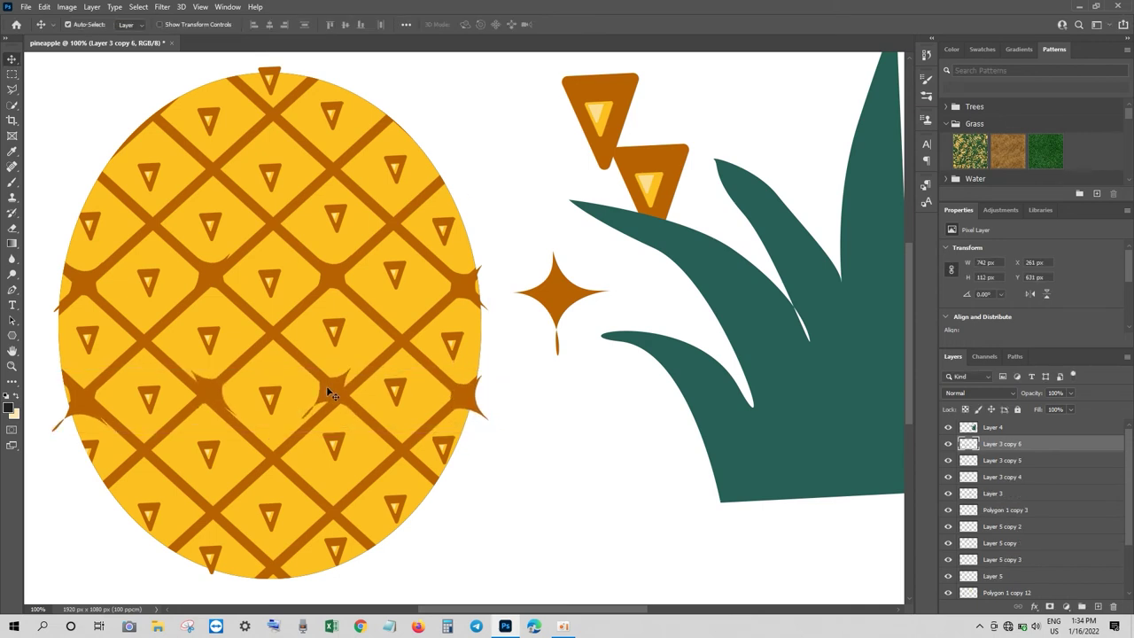
pyautogui.moveTo(327, 388); pyautogui.dragTo(269, 445)
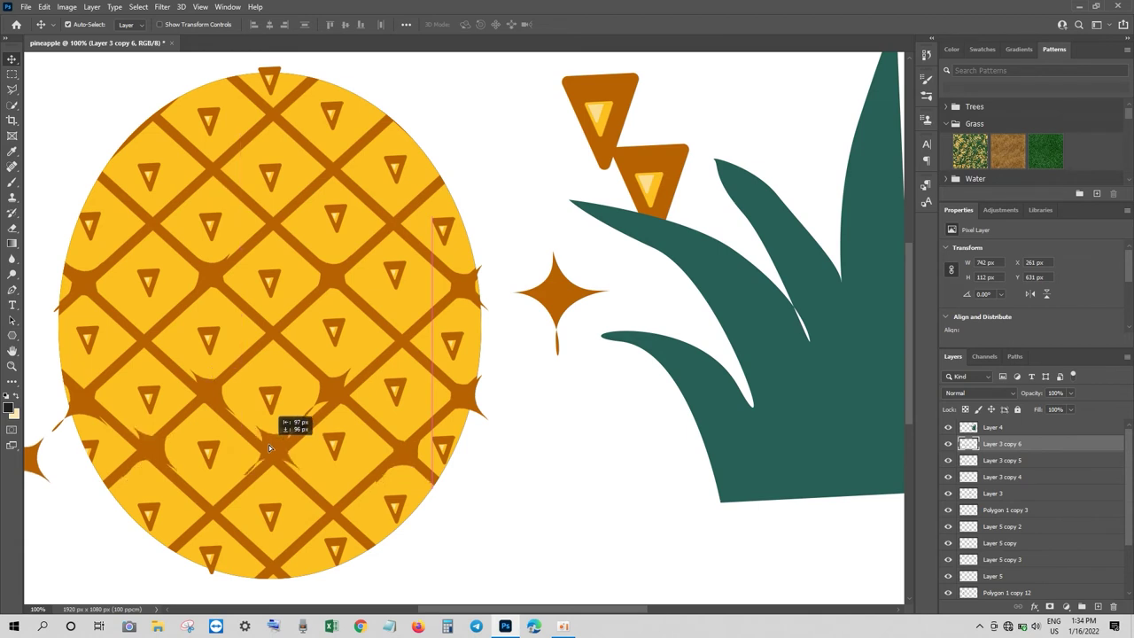
pyautogui.moveTo(269, 444); pyautogui.dragTo(262, 445)
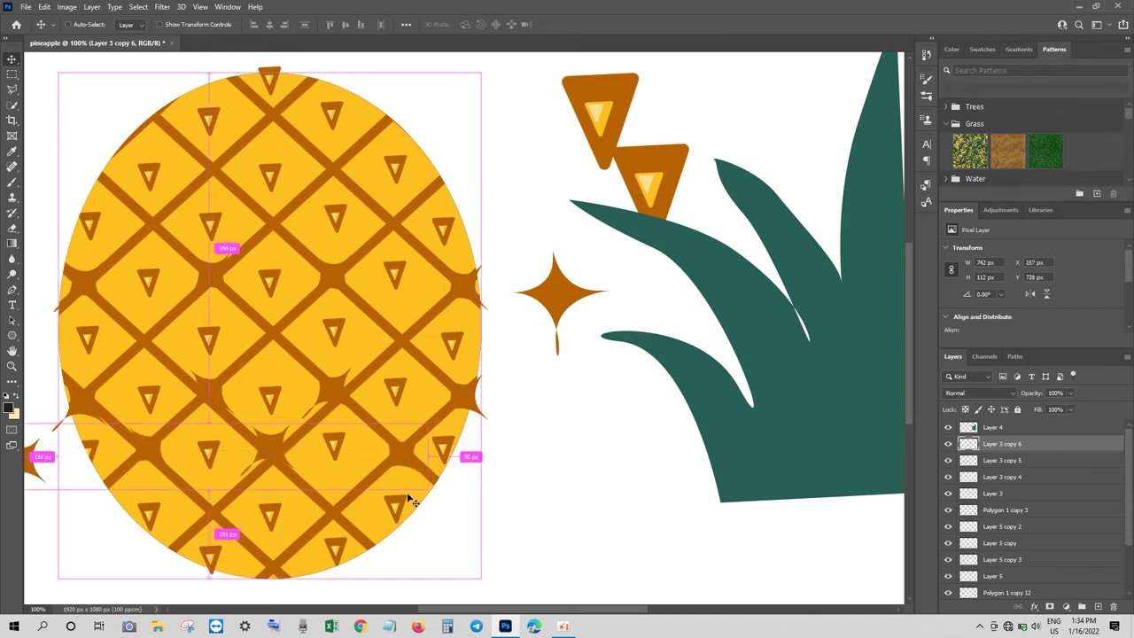
pyautogui.moveTo(314, 489); pyautogui.dragTo(201, 512)
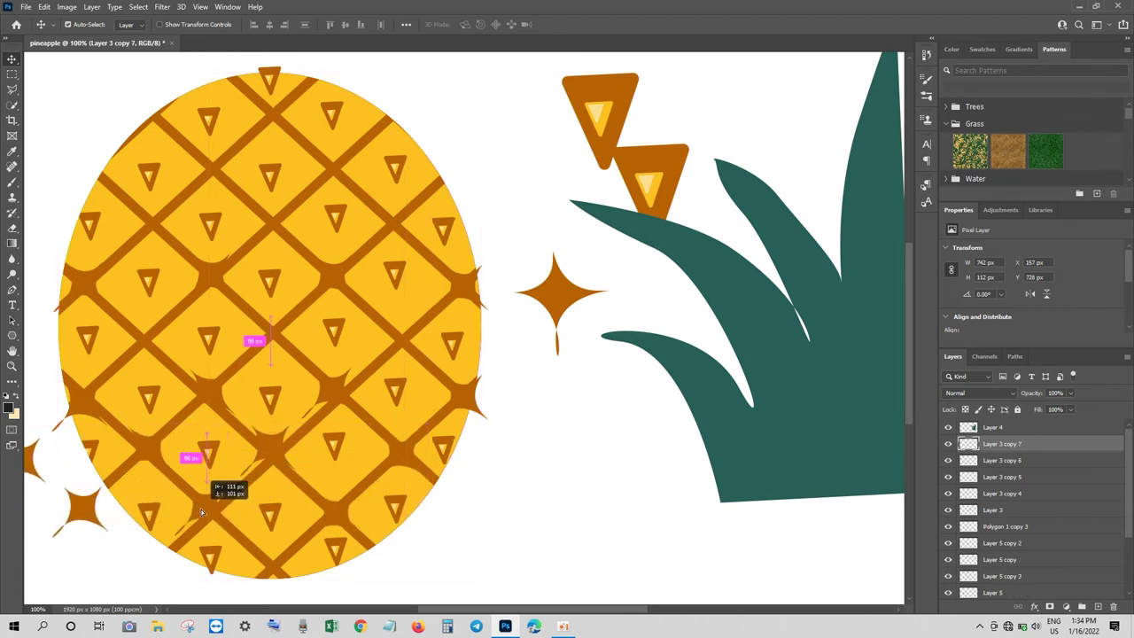
pyautogui.moveTo(201, 512); pyautogui.dragTo(285, 219)
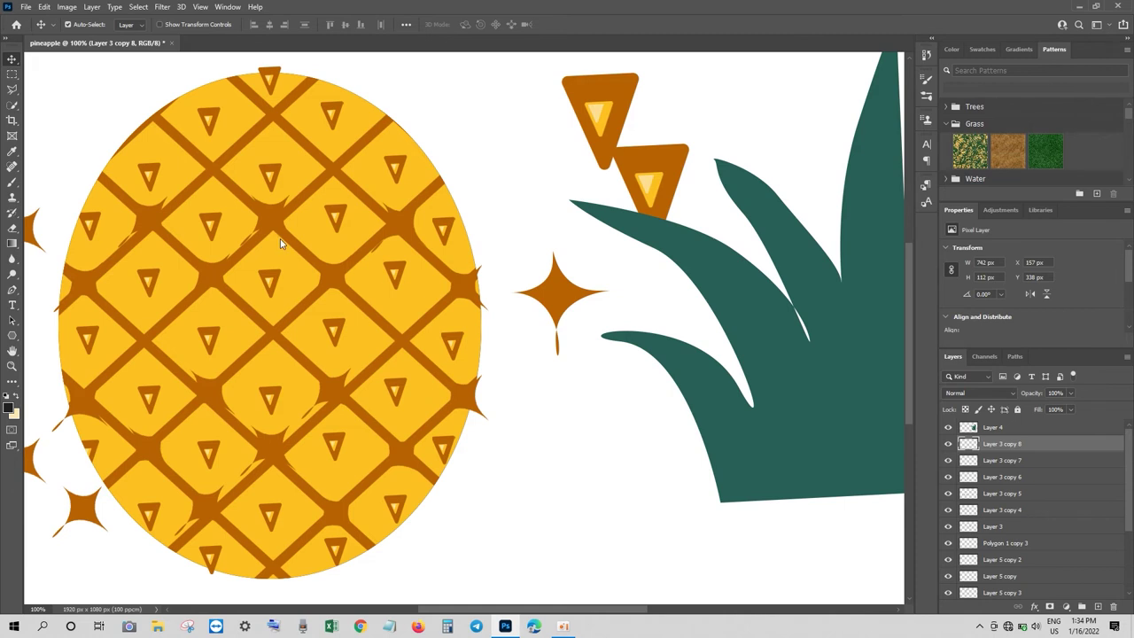
pyautogui.keyDown('alt'); pyautogui.click(279, 237); pyautogui.keyUp('alt')
pyautogui.moveTo(394, 223); pyautogui.dragTo(331, 170)
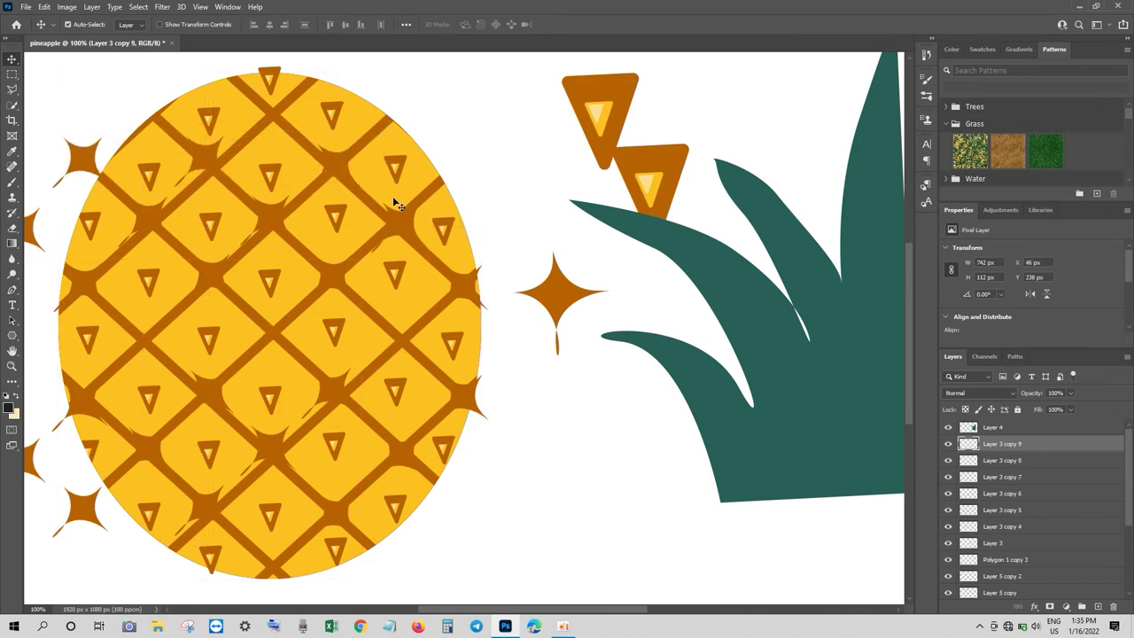
pyautogui.moveTo(393, 196); pyautogui.dragTo(274, 107)
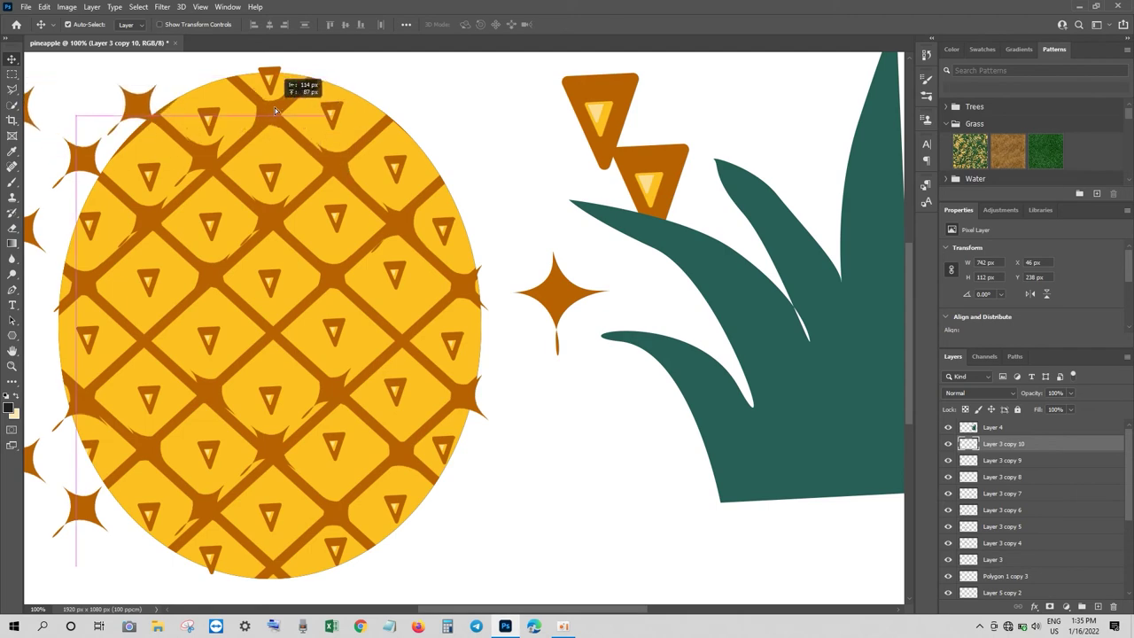
pyautogui.hotkey('ctrl', '-')
pyautogui.hotkey('ctrl', '-')
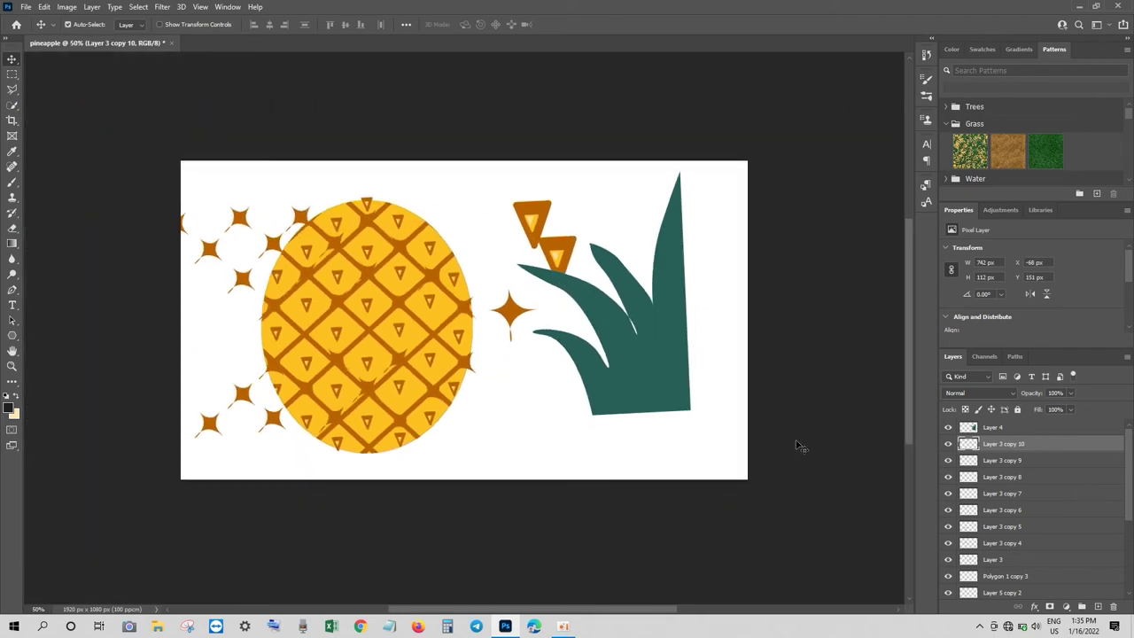
# Merge the star rows into Layer 3 copy 10 and delete stars outside the Layer 1 oval
pyautogui.keyDown('shift'); pyautogui.click(1007, 545); pyautogui.keyUp('shift')
pyautogui.hotkey('ctrl', 'e')
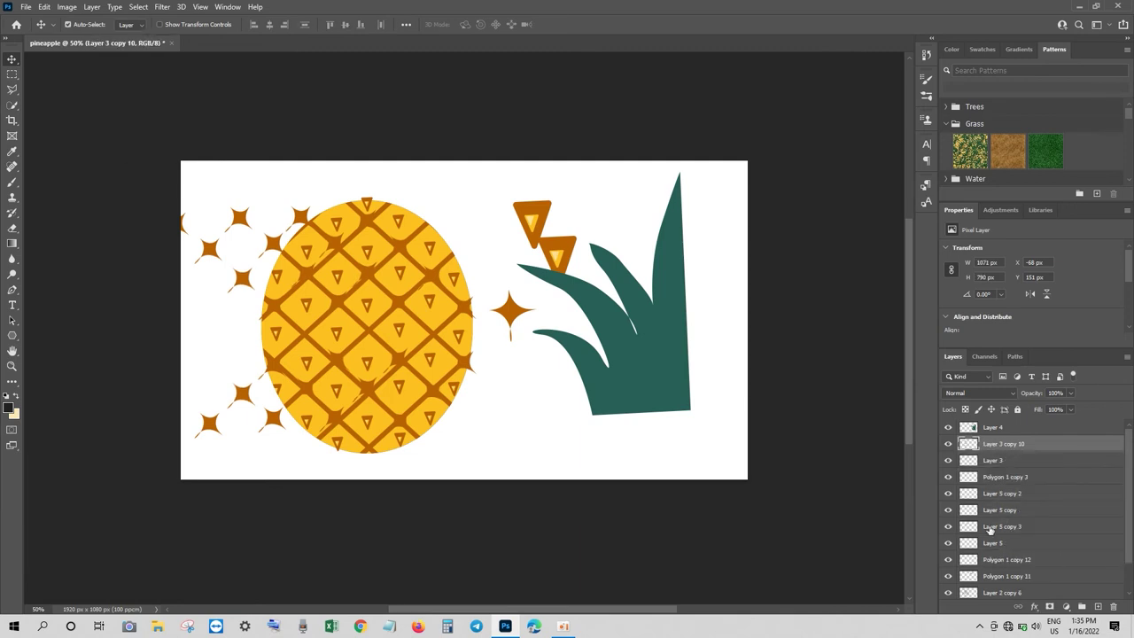
pyautogui.scroll(-2, 972, 572)
pyautogui.keyDown('ctrl'); pyautogui.click(968, 574); pyautogui.keyUp('ctrl')
pyautogui.hotkey('ctrl', 'shift', 'i')
pyautogui.press('Delete')
pyautogui.hotkey('ctrl', 'd')
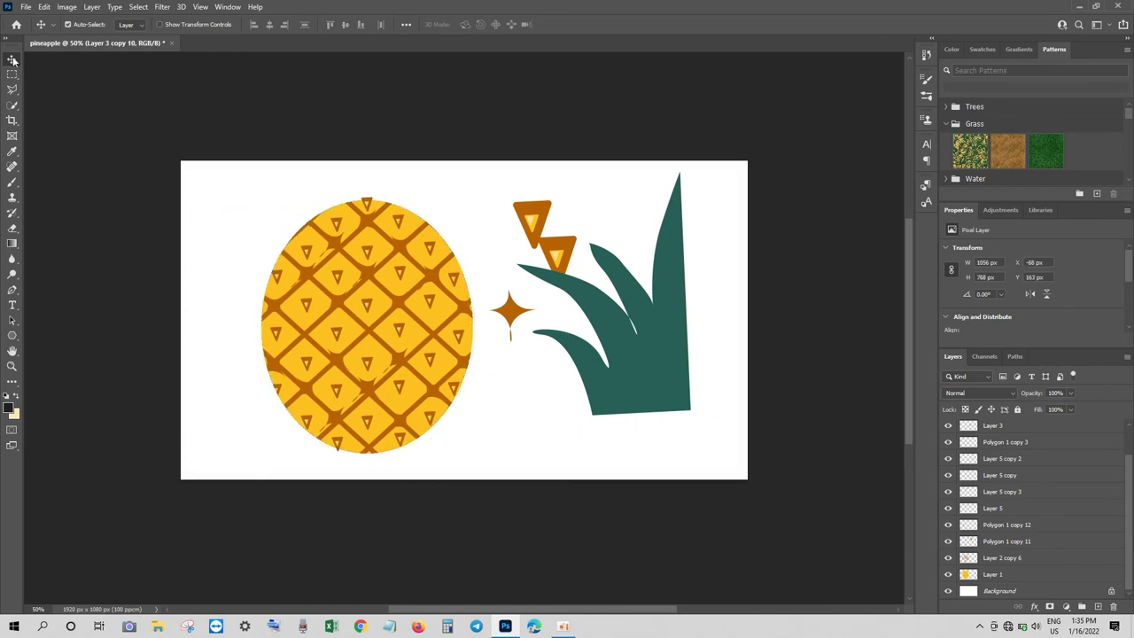
pyautogui.click(646, 337)
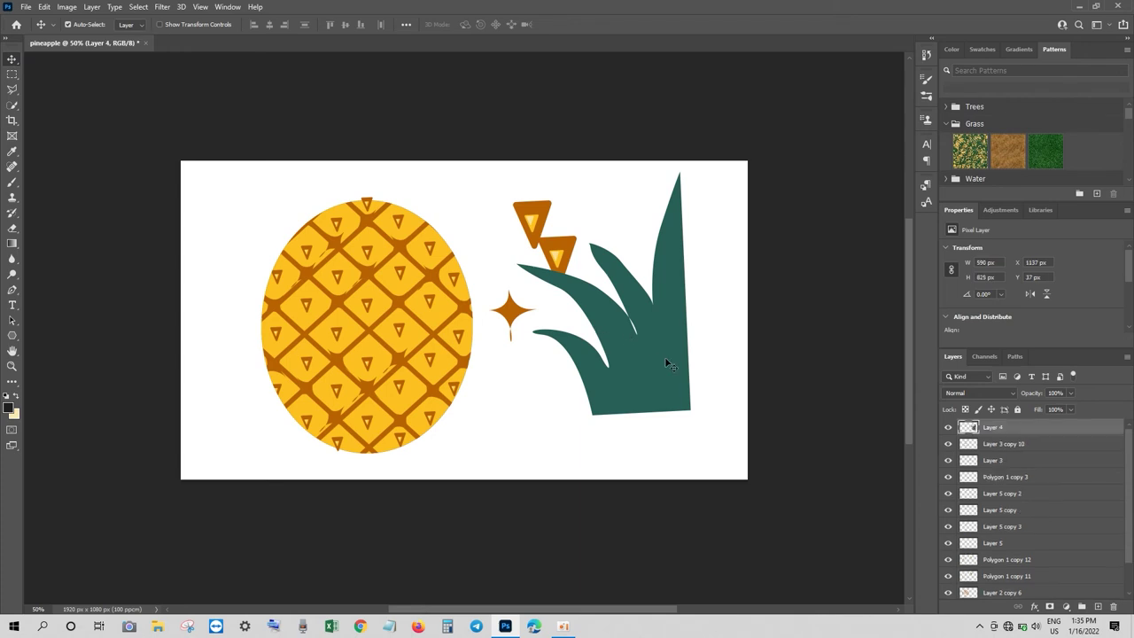
# Flip a copy of the leaves horizontally beside the original and merge them into a full crown
pyautogui.hotkey('ctrl', 'j')
pyautogui.hotkey('ctrl', 't')
pyautogui.rightClick(632, 353)
pyautogui.click(667, 571)
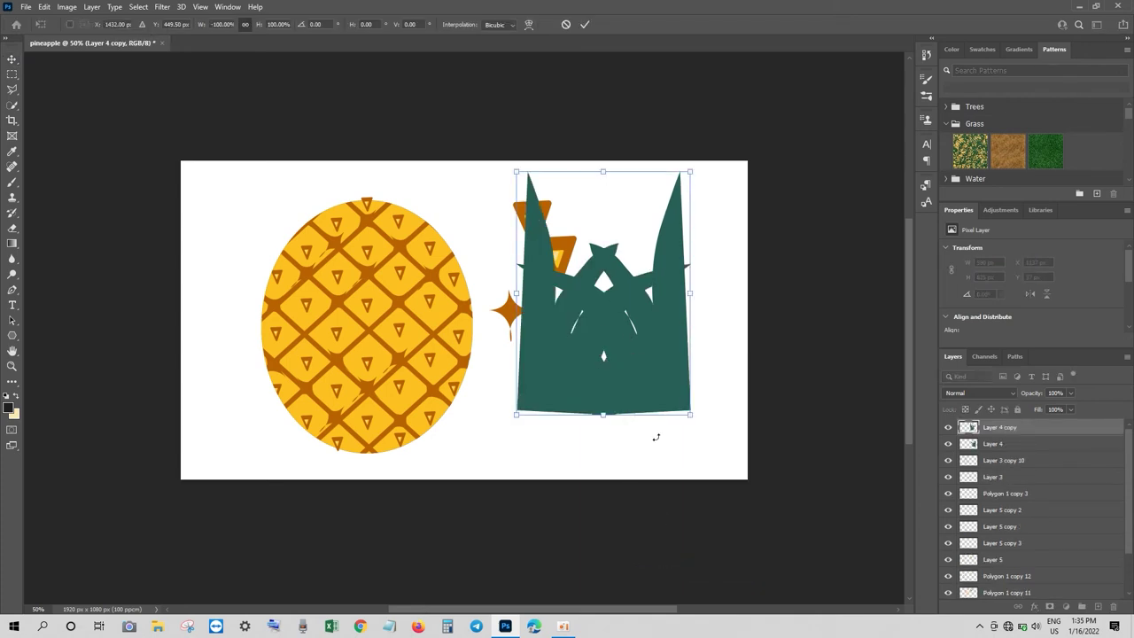
pyautogui.moveTo(565, 361); pyautogui.dragTo(723, 360)
pyautogui.press('Return')
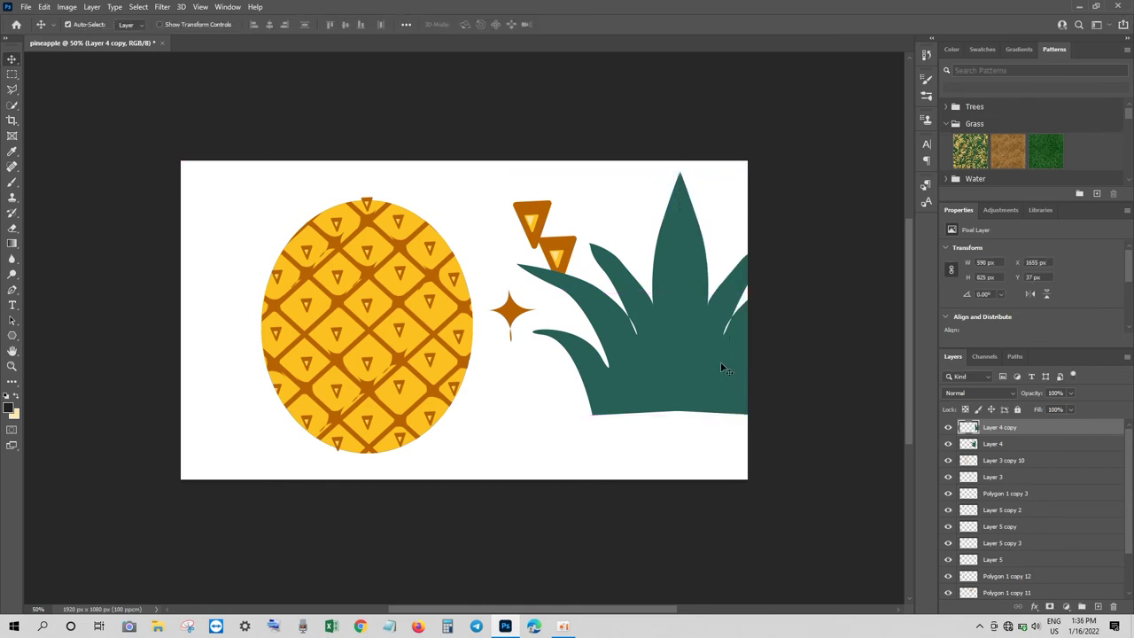
pyautogui.rightClick(989, 429)
pyautogui.click(885, 462)
# Shrink the leaf crown to about 45% and set it on the pineapple's top
pyautogui.moveTo(690, 319); pyautogui.dragTo(536, 323)
pyautogui.hotkey('ctrl', 't')
pyautogui.moveTo(684, 165); pyautogui.dragTo(503, 300)
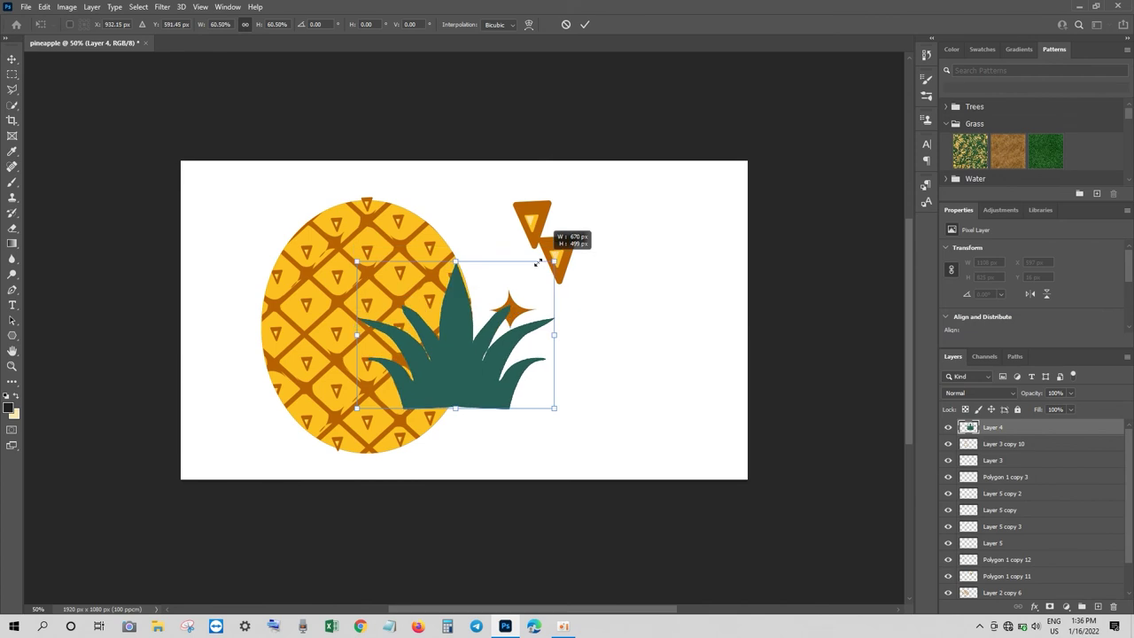
pyautogui.moveTo(423, 322); pyautogui.dragTo(370, 181)
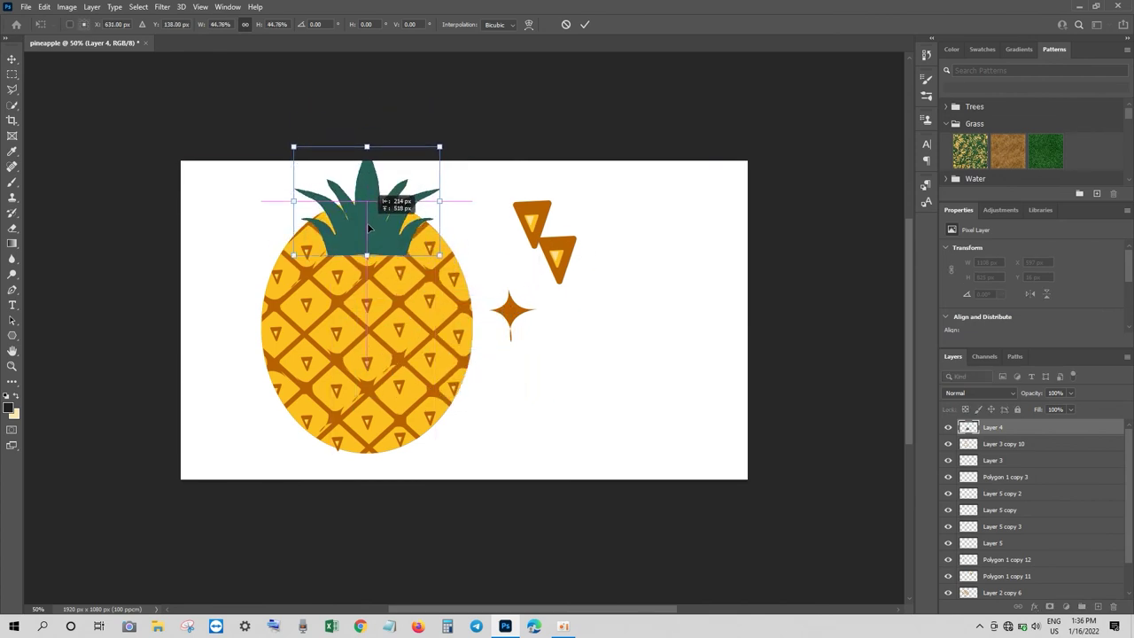
pyautogui.moveTo(369, 181); pyautogui.dragTo(378, 241)
pyautogui.press('Return')
pyautogui.click(974, 441)
pyautogui.scroll(-2, 981, 575)
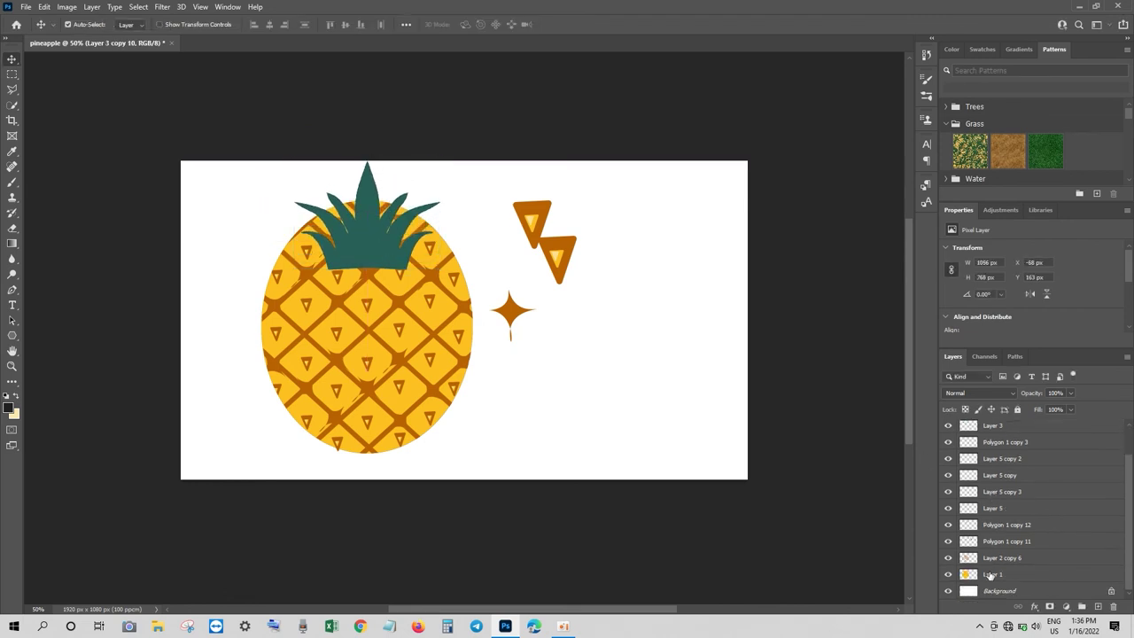
# Delete the two spare triangles beside the pineapple with a rectangular selection
pyautogui.click(990, 575)
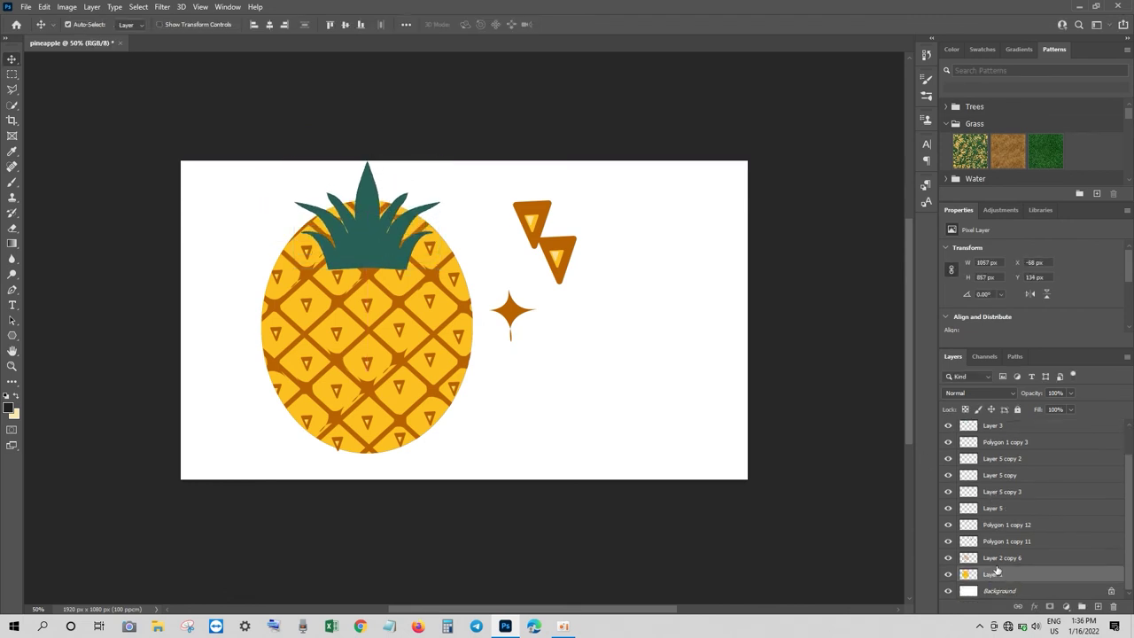
pyautogui.click(532, 220)
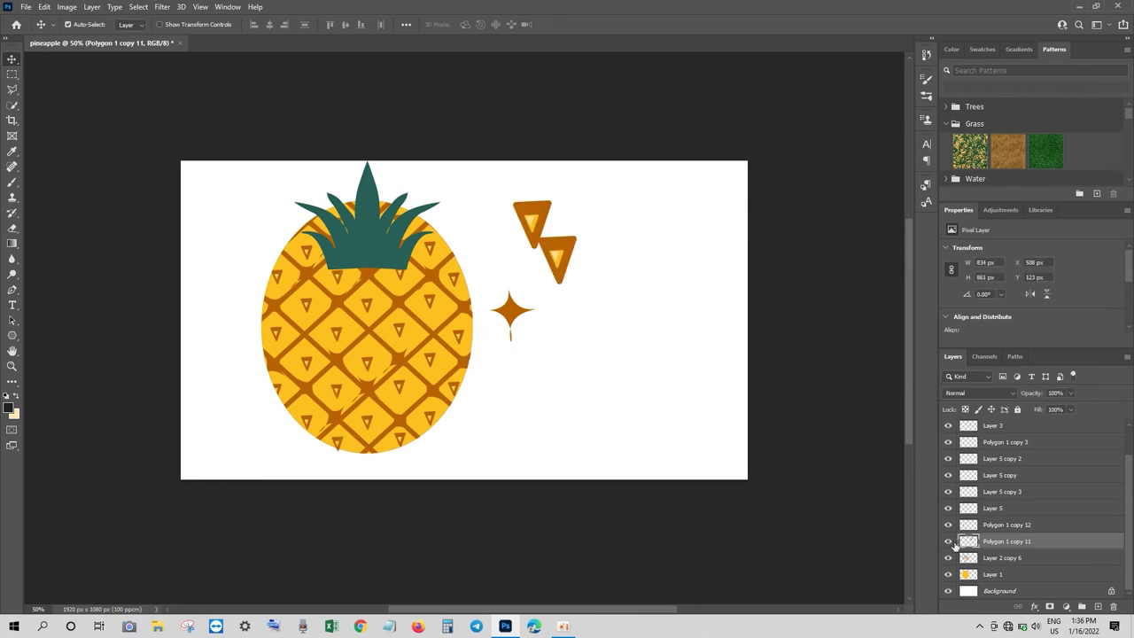
pyautogui.press('m')
pyautogui.moveTo(508, 179); pyautogui.dragTo(660, 339)
pyautogui.press('Delete')
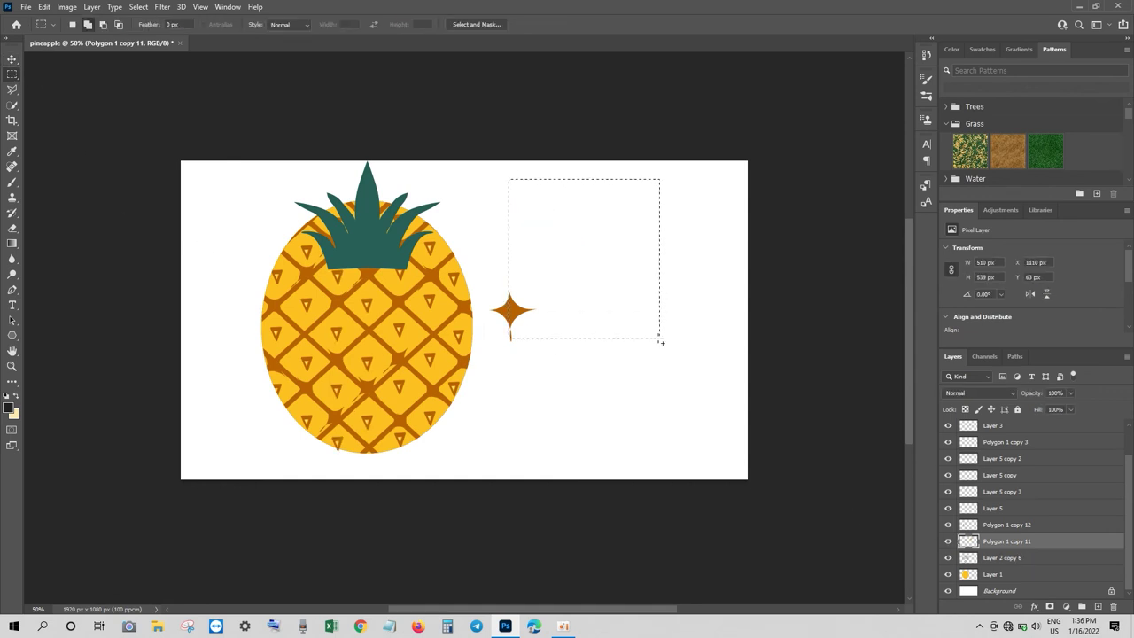
pyautogui.press('v')
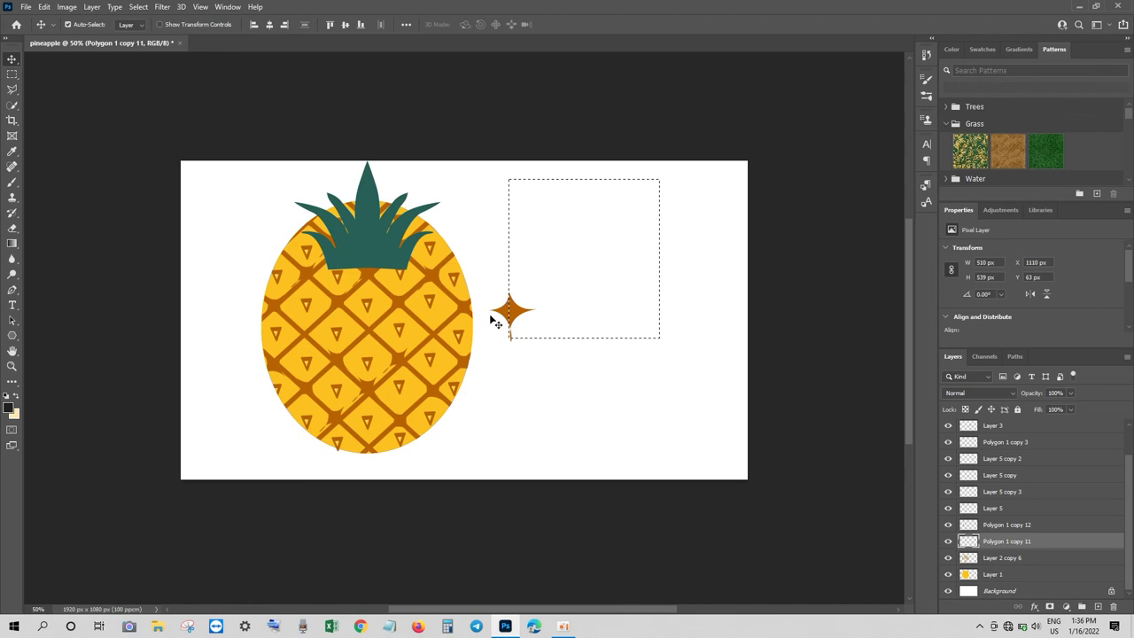
pyautogui.hotkey('ctrl', 'd')
# Delete the spare star on Layer 3 beside the pineapple
pyautogui.click(511, 312)
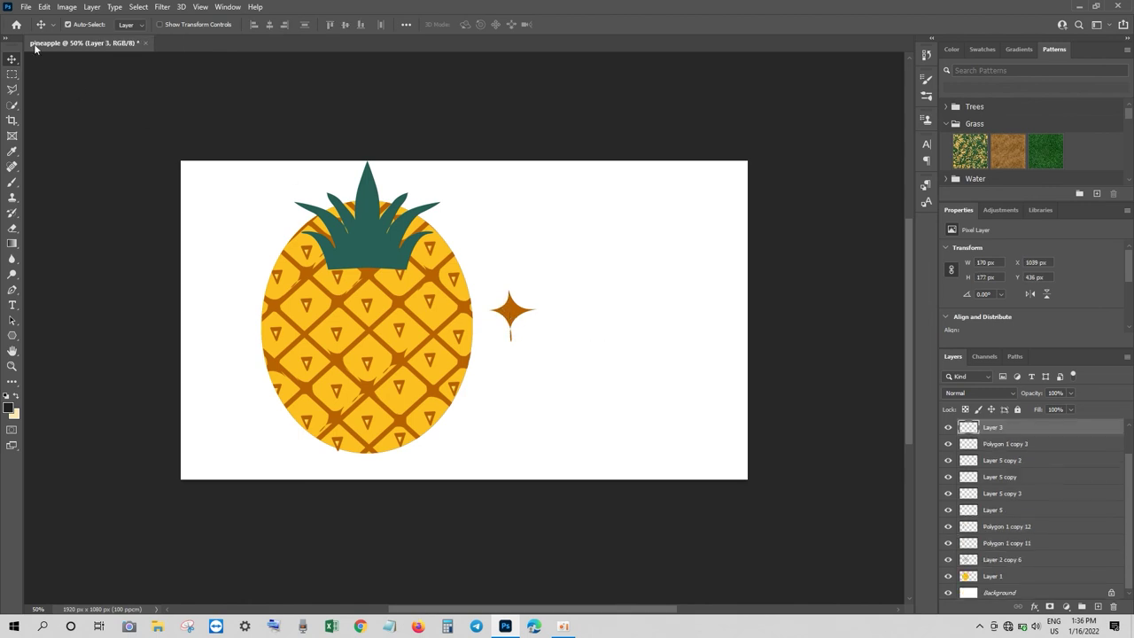
pyautogui.press('m')
pyautogui.moveTo(478, 263); pyautogui.dragTo(622, 405)
pyautogui.press('Delete')
pyautogui.hotkey('ctrl', 'd')
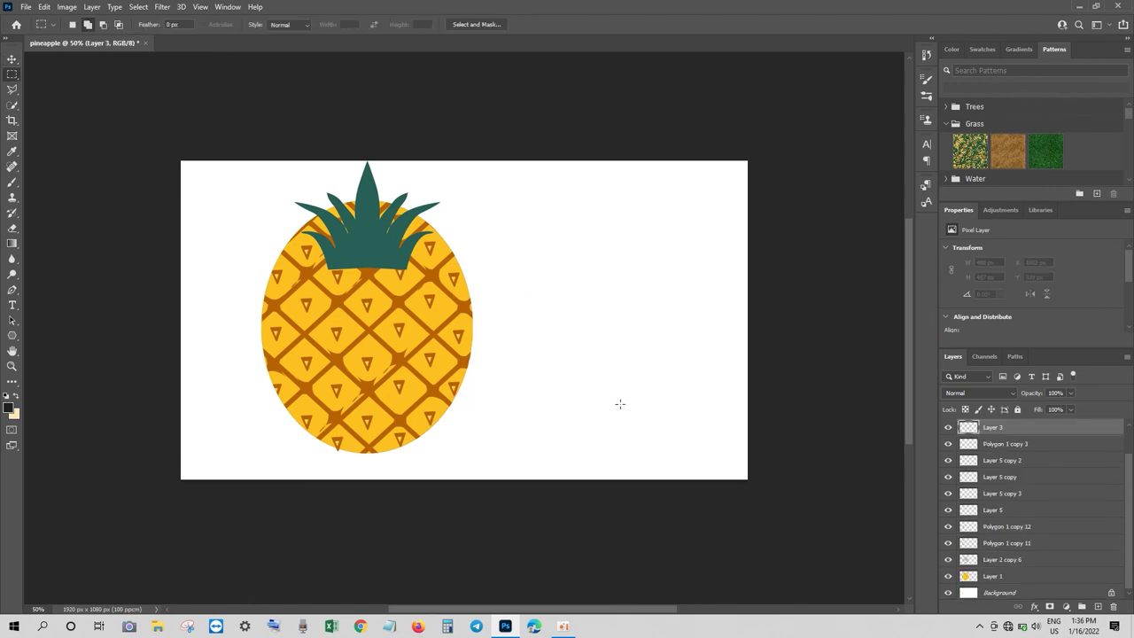
# Merge the pineapple body layers from Layer 3 copy 10 down to Layer 1 into one
pyautogui.click(12, 60)
pyautogui.scroll(2, 999, 435)
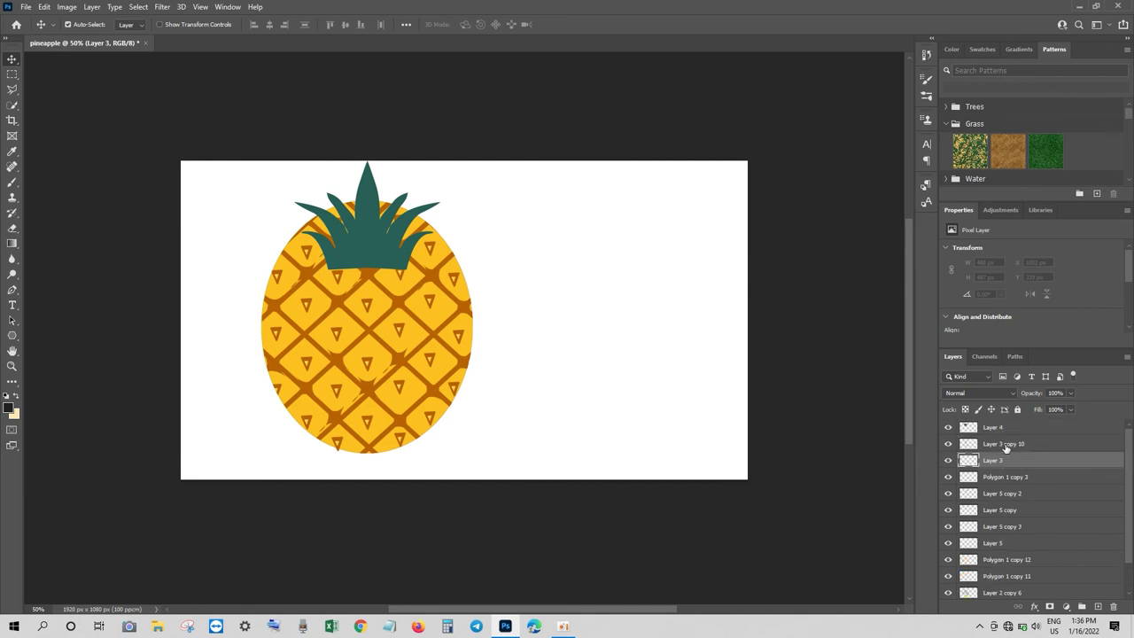
pyautogui.click(1001, 447)
pyautogui.scroll(-2, 1009, 470)
pyautogui.keyDown('shift'); pyautogui.click(992, 573); pyautogui.keyUp('shift')
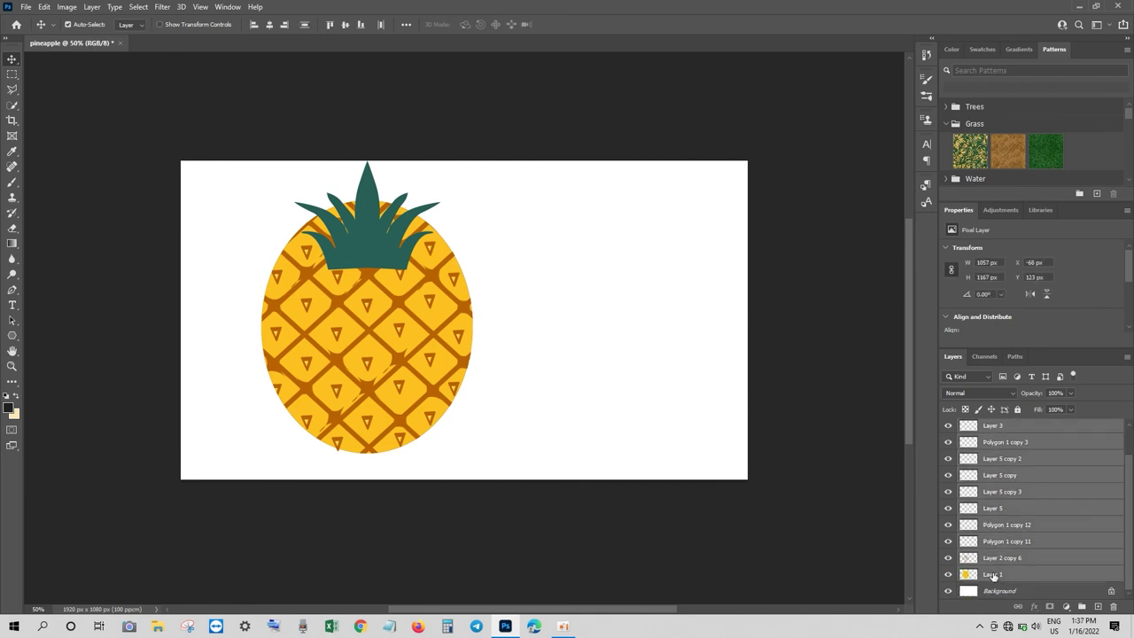
pyautogui.hotkey('ctrl', 'e')
pyautogui.hotkey('ctrl', 't')
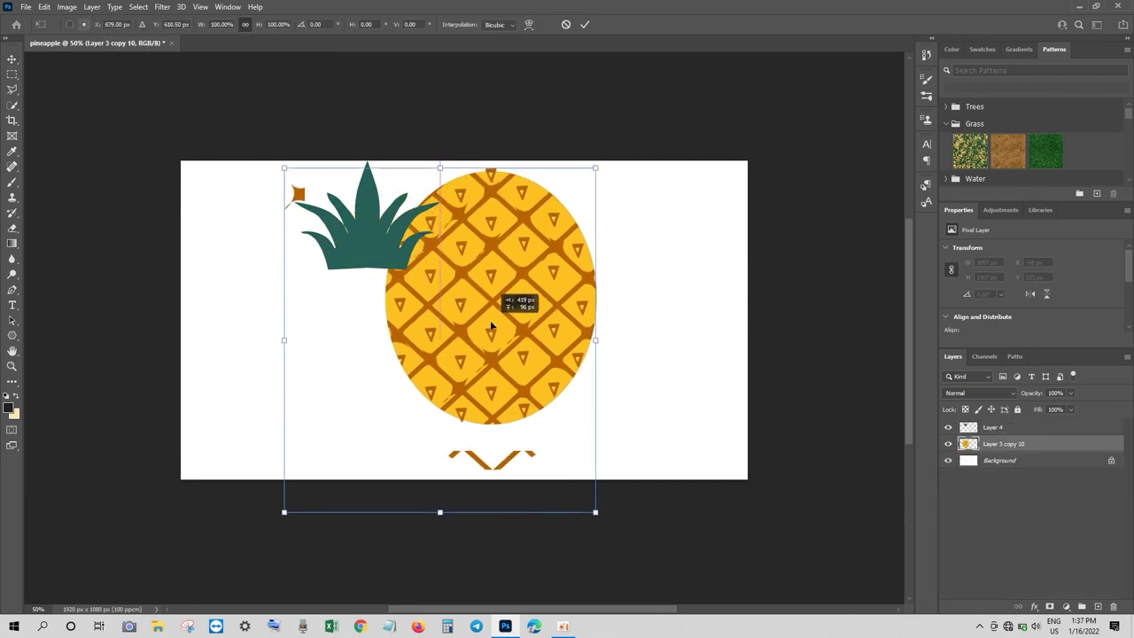
# Shift the pineapple body up-right and delete the small orange shape and bottom chevron
pyautogui.moveTo(383, 359); pyautogui.dragTo(453, 328)
pyautogui.press('Return')
pyautogui.click(12, 75)
pyautogui.moveTo(187, 133); pyautogui.dragTo(299, 240)
pyautogui.press('Delete')
pyautogui.moveTo(348, 436); pyautogui.dragTo(544, 543)
pyautogui.press('Delete')
pyautogui.hotkey('ctrl', 'd')
# Raise the pineapple body and delete the leftover chevrons at the bottom
pyautogui.hotkey('ctrl', 't')
pyautogui.moveTo(463, 411); pyautogui.dragTo(473, 312)
pyautogui.press('Return')
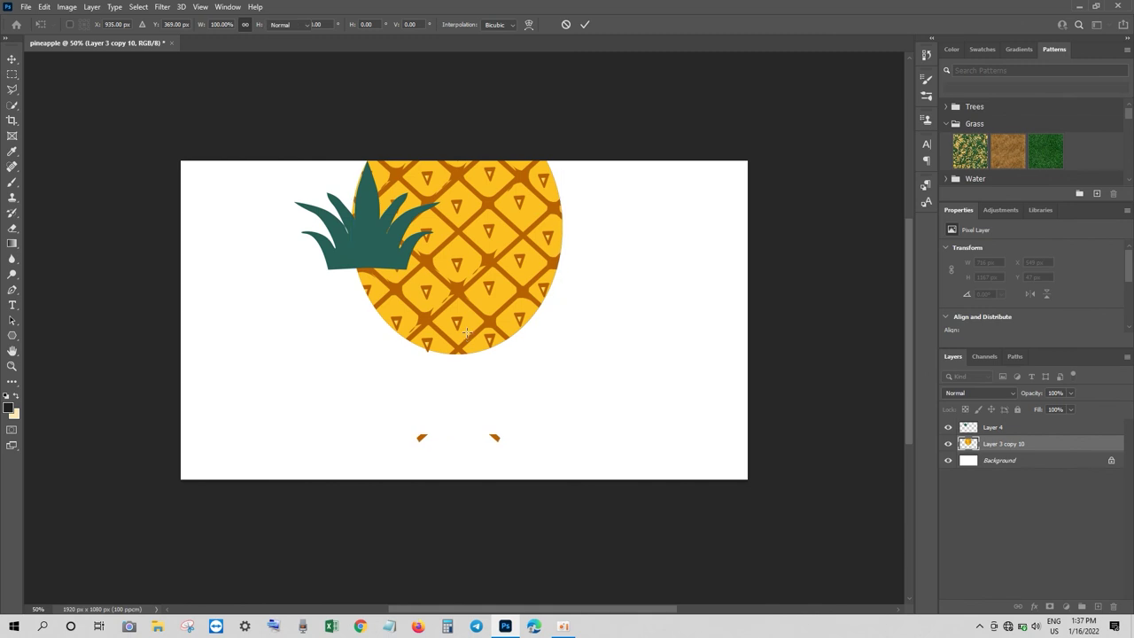
pyautogui.press('m')
pyautogui.moveTo(351, 398); pyautogui.dragTo(594, 520)
pyautogui.press('Delete')
pyautogui.hotkey('ctrl', 'd')
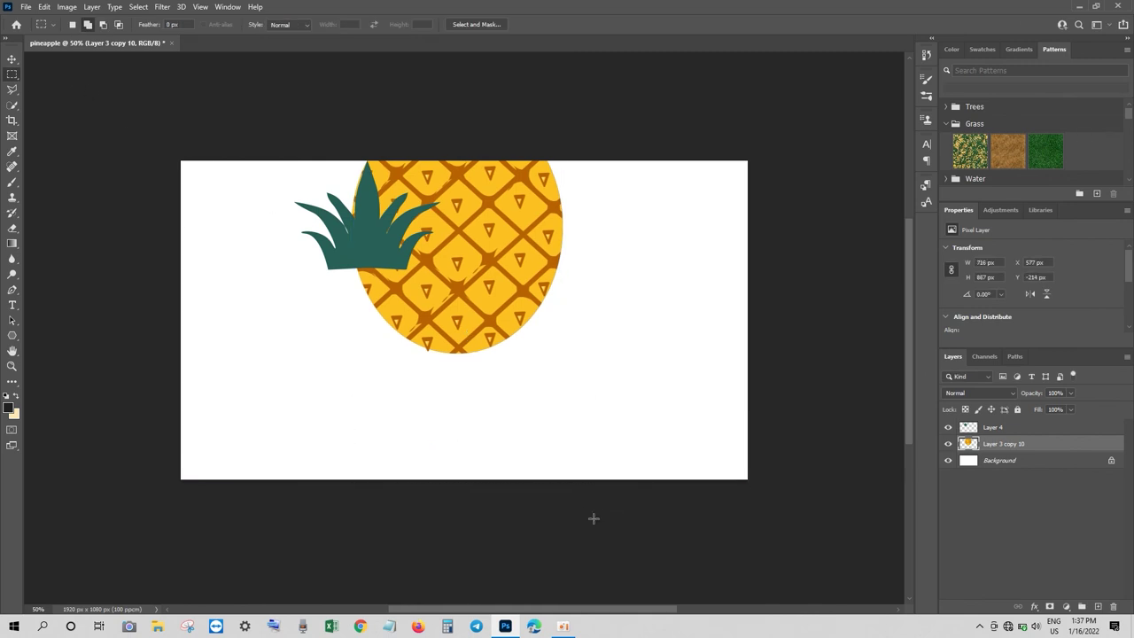
# Centre the body under the leaf crown and stack Layer 4's leaves beneath the body
pyautogui.press('v')
pyautogui.moveTo(491, 173); pyautogui.dragTo(433, 299)
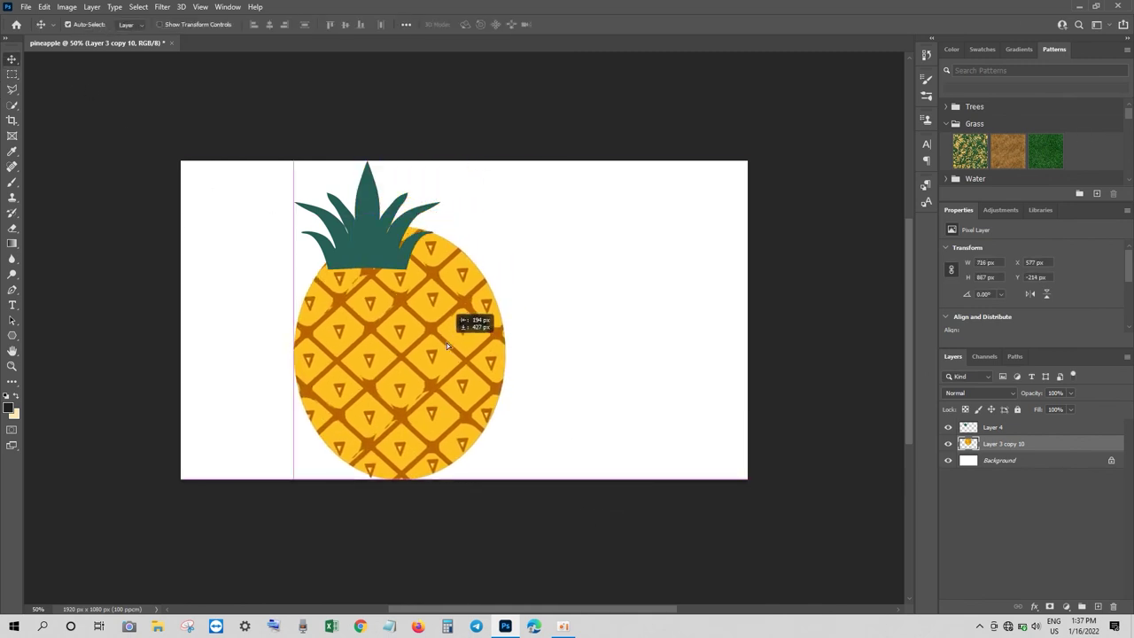
pyautogui.moveTo(393, 264); pyautogui.dragTo(424, 263)
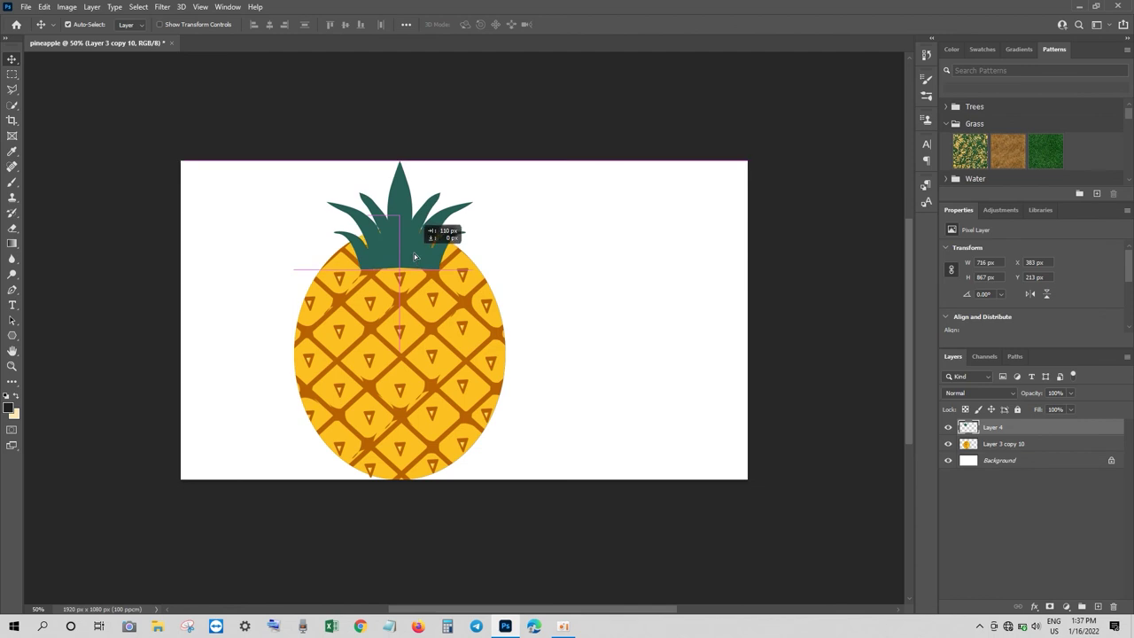
pyautogui.hotkey('ctrl', '[')
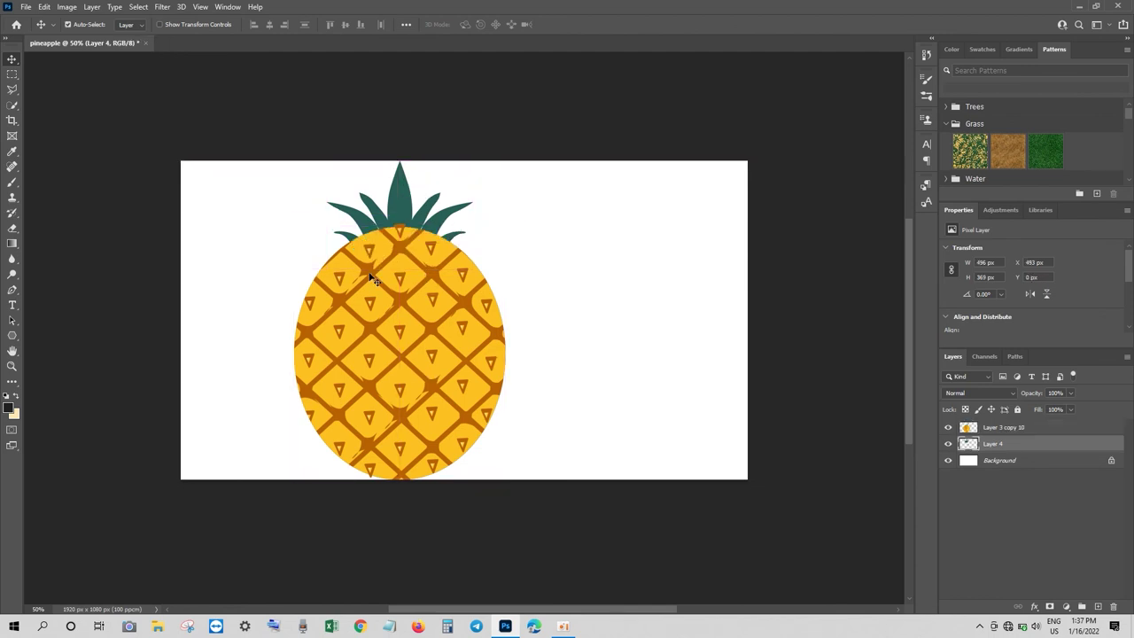
pyautogui.click(394, 323)
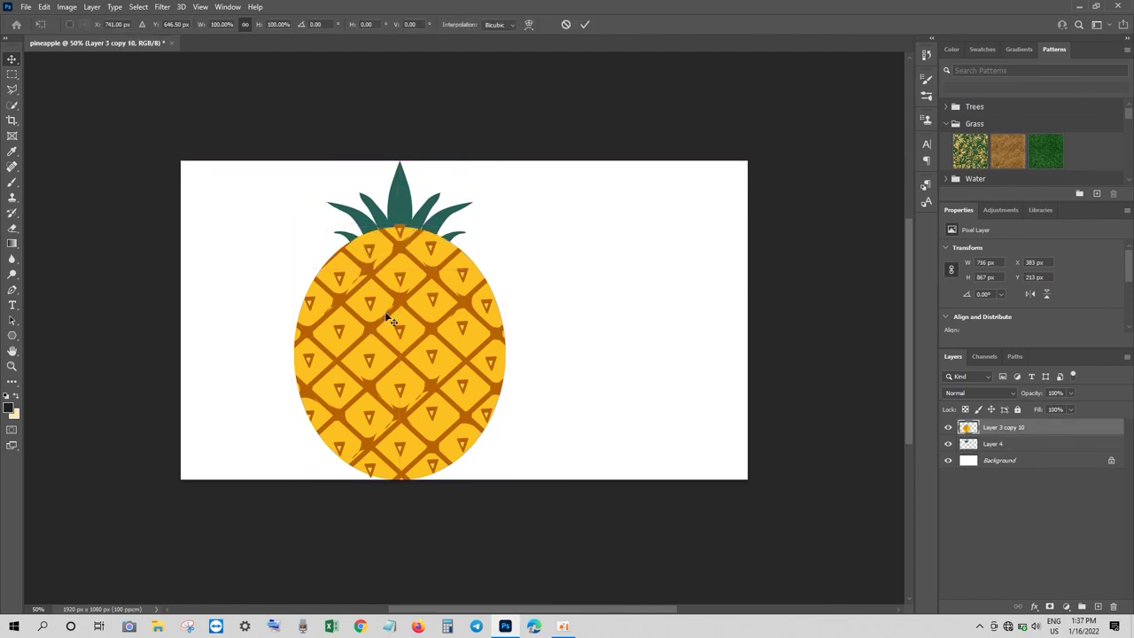
# Warp the pineapple body, bulging its lower-left edge outward
pyautogui.hotkey('ctrl', 't')
pyautogui.rightClick(400, 320)
pyautogui.click(423, 399)
pyautogui.moveTo(293, 394); pyautogui.dragTo(277, 406)
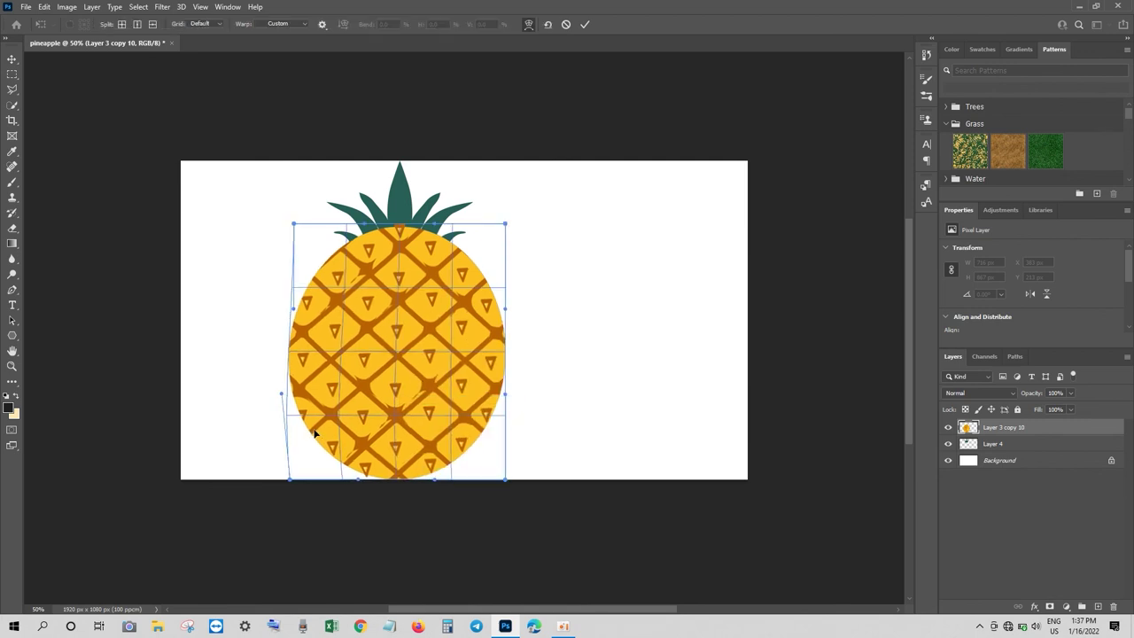
# Round out the body's lower-right, taper its upper-right, apply the warp, and shift it left
pyautogui.moveTo(458, 432)
pyautogui.mouseDown()
pyautogui.moveTo(469, 440)
pyautogui.moveTo(416, 409)
pyautogui.mouseUp()
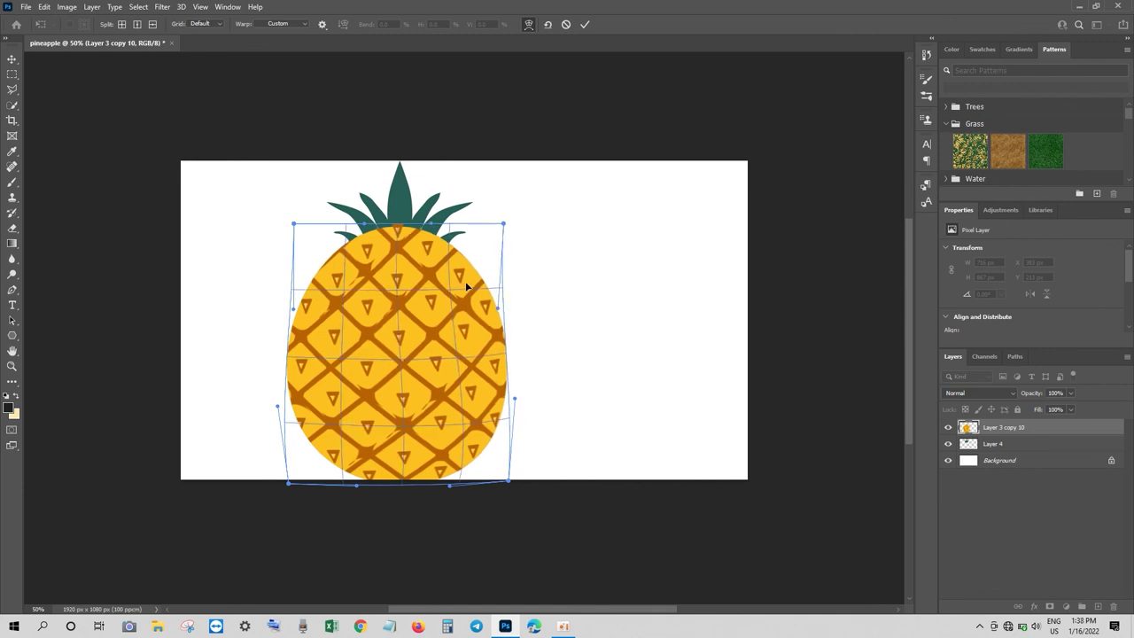
pyautogui.moveTo(430, 238); pyautogui.dragTo(398, 229)
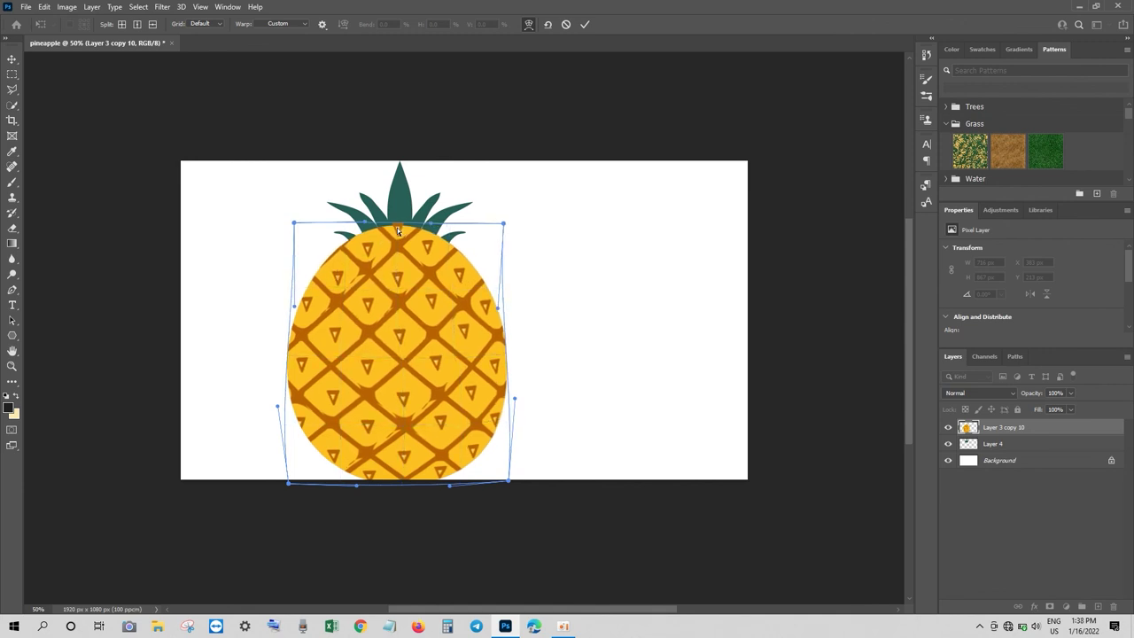
pyautogui.press('Return')
pyautogui.moveTo(400, 353); pyautogui.dragTo(323, 343)
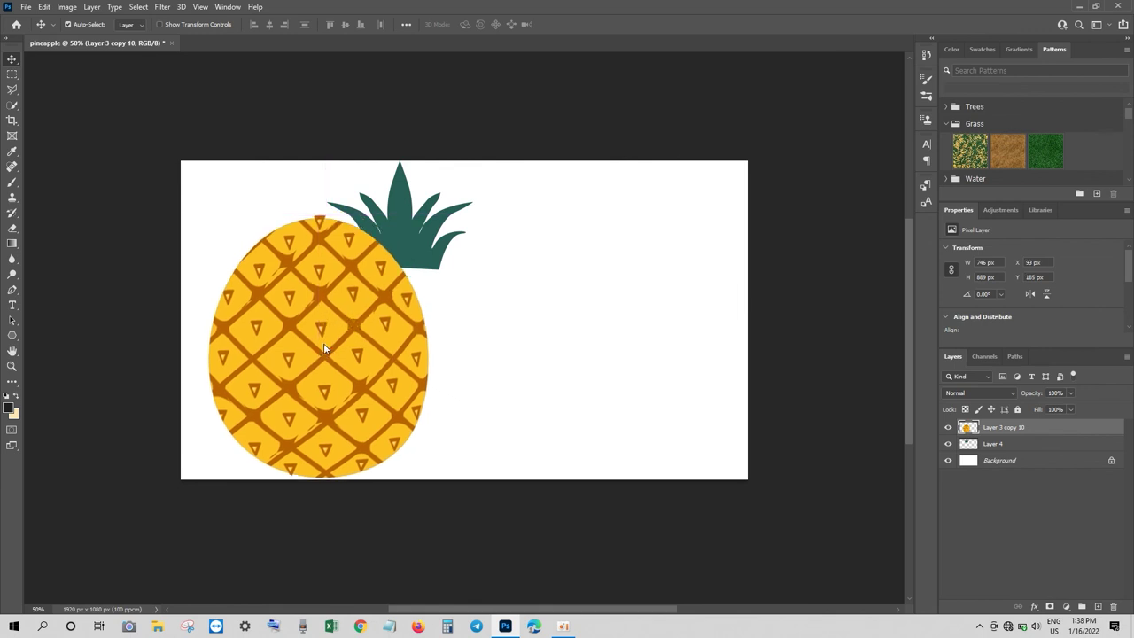
pyautogui.hotkey('ctrl', 't')
# Shrink the body to about 83%, copy it twice to the right, and crown each with leaves
pyautogui.moveTo(423, 211); pyautogui.dragTo(403, 257)
pyautogui.moveTo(372, 292); pyautogui.dragTo(350, 321)
pyautogui.press('Return')
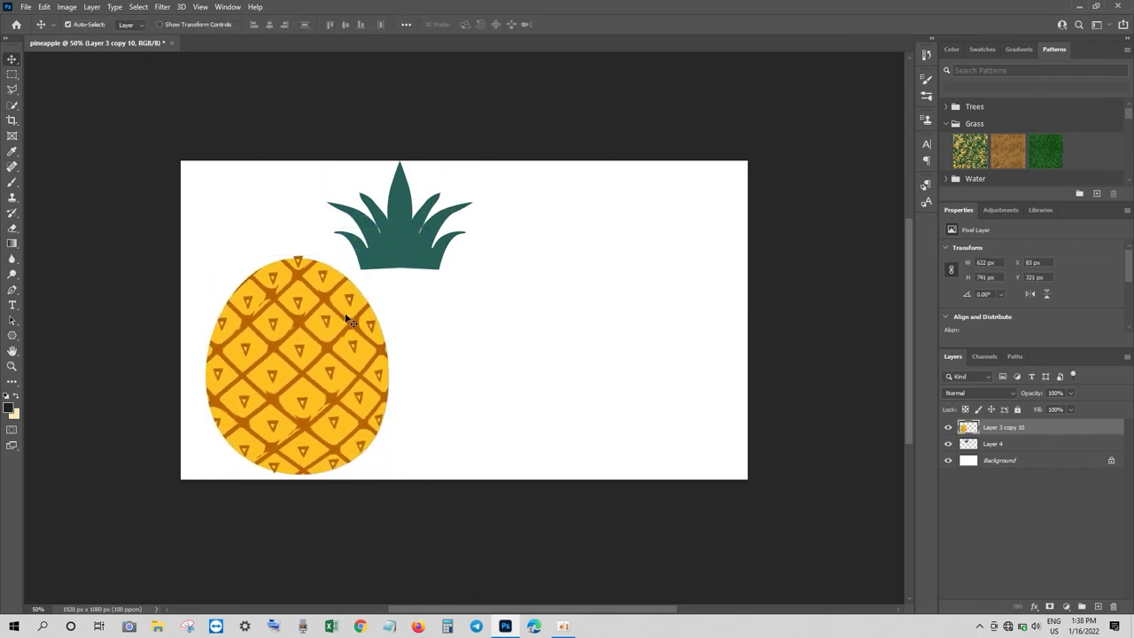
pyautogui.moveTo(296, 357); pyautogui.dragTo(785, 360)
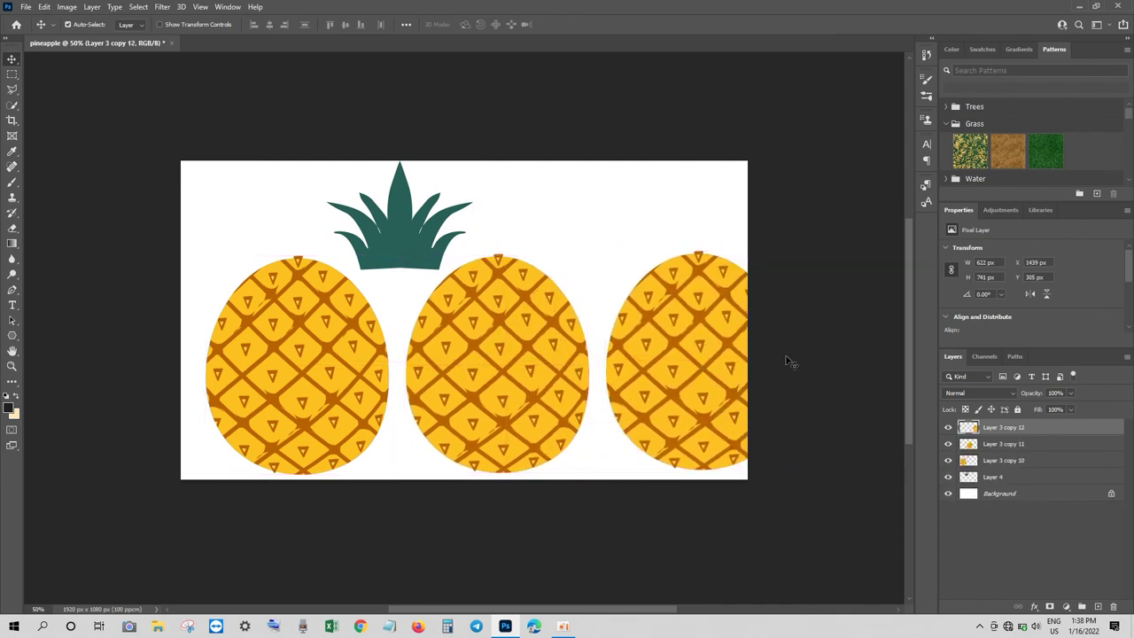
pyautogui.moveTo(459, 215); pyautogui.dragTo(318, 227)
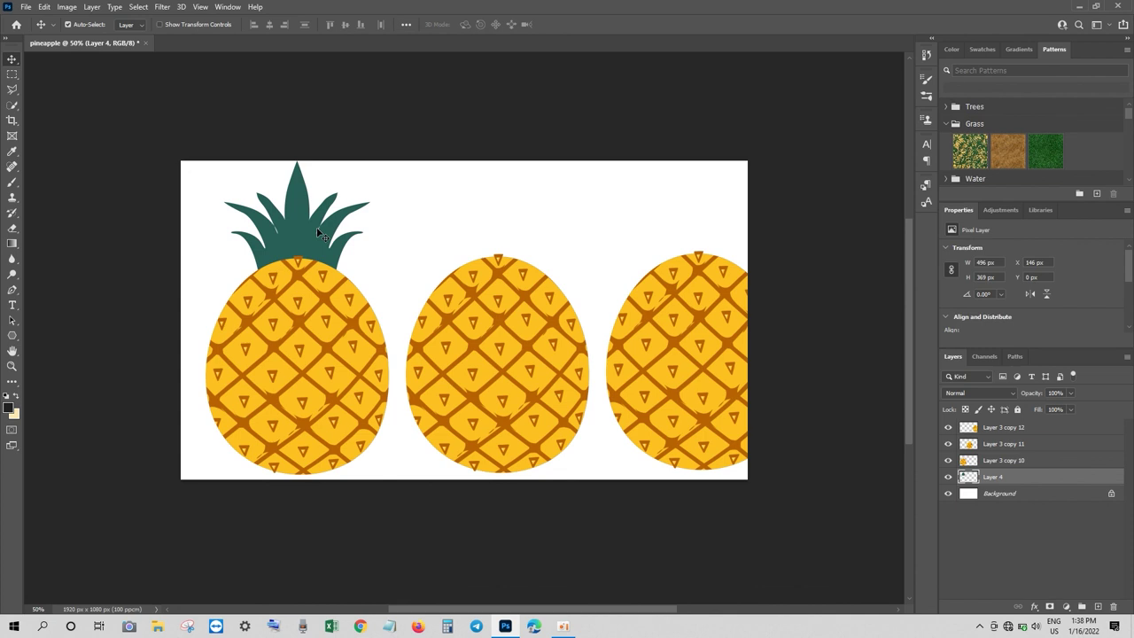
pyautogui.moveTo(299, 229); pyautogui.dragTo(698, 238)
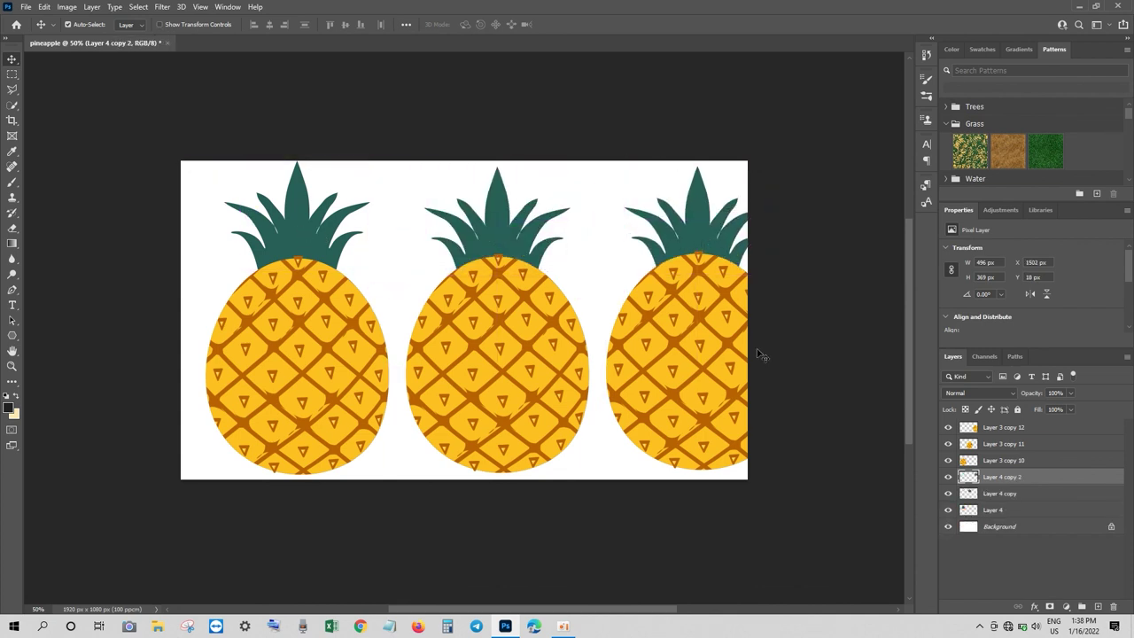